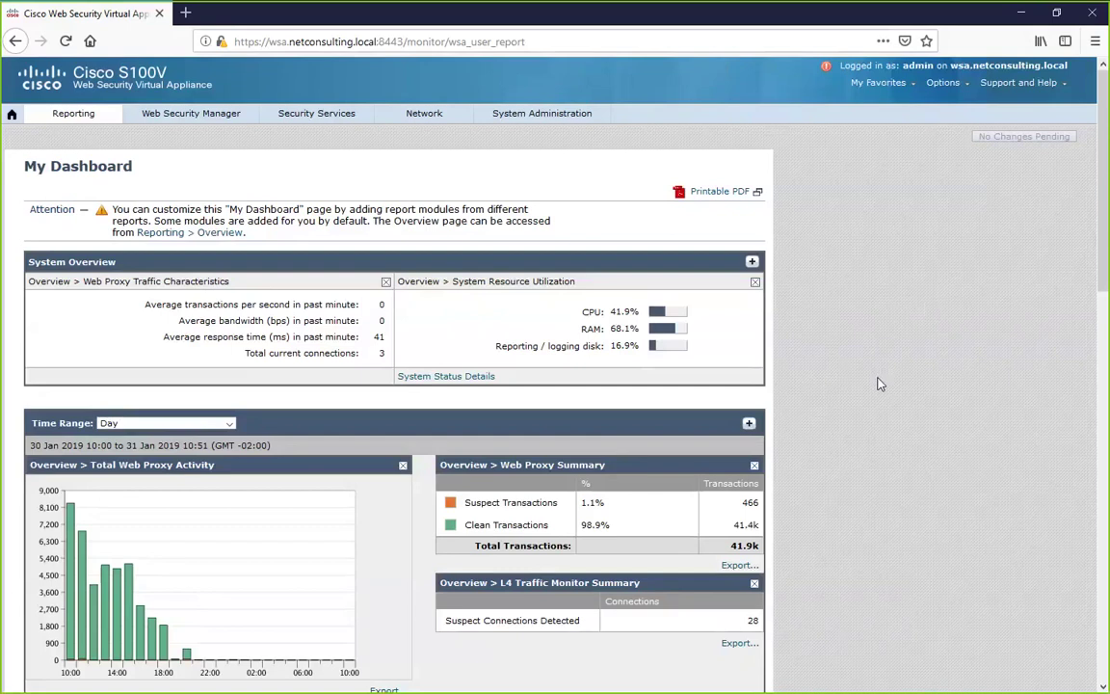
# - Set the dashboard's time range to Week and review its proxy activity, suspect transaction, URL category, application, malware and user modules
pyautogui.scroll(-5, 879, 380)
pyautogui.scroll(5, 879, 383)
pyautogui.scroll(-3, 831, 348)
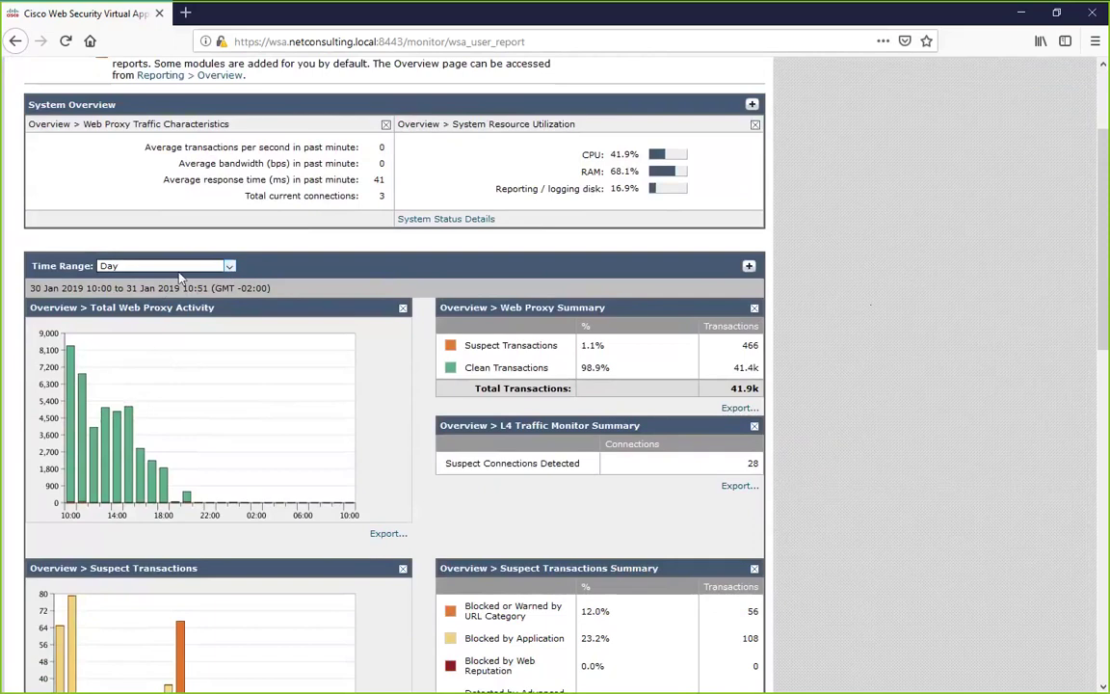
pyautogui.click(130, 267)
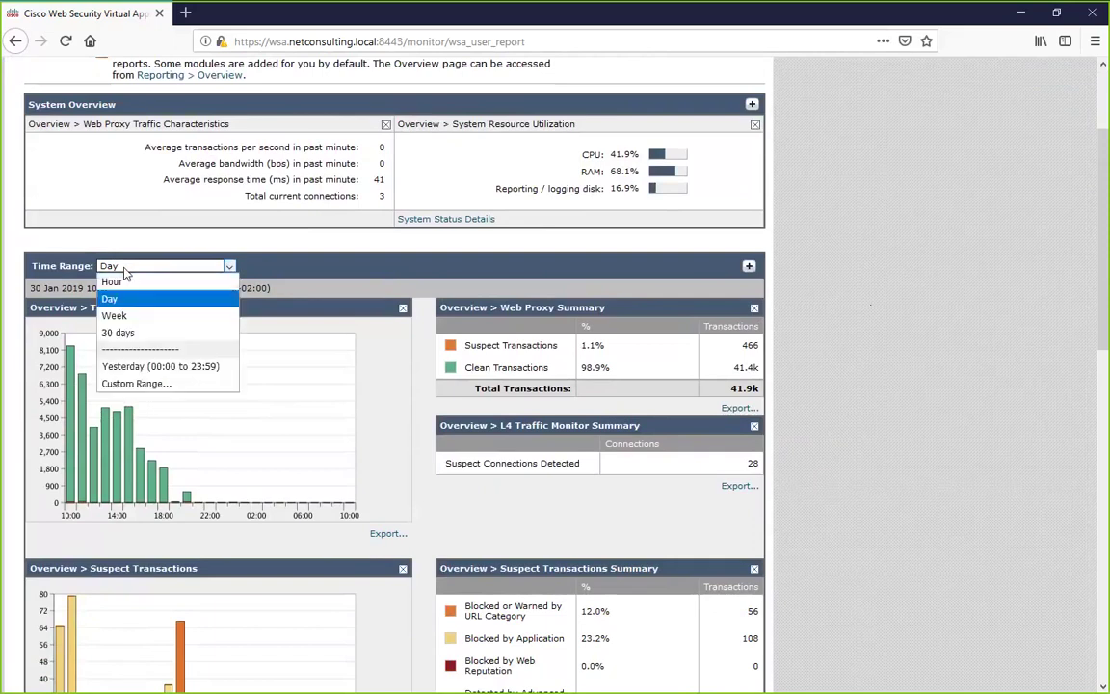
pyautogui.click(114, 315)
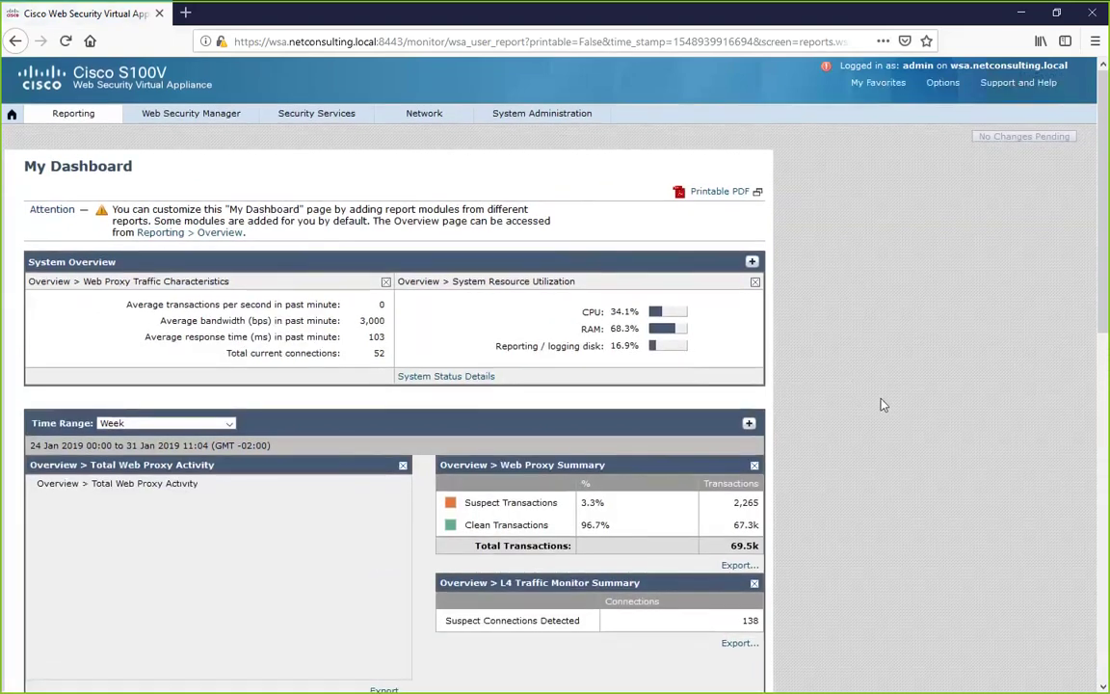
pyautogui.scroll(-3, 294, 344)
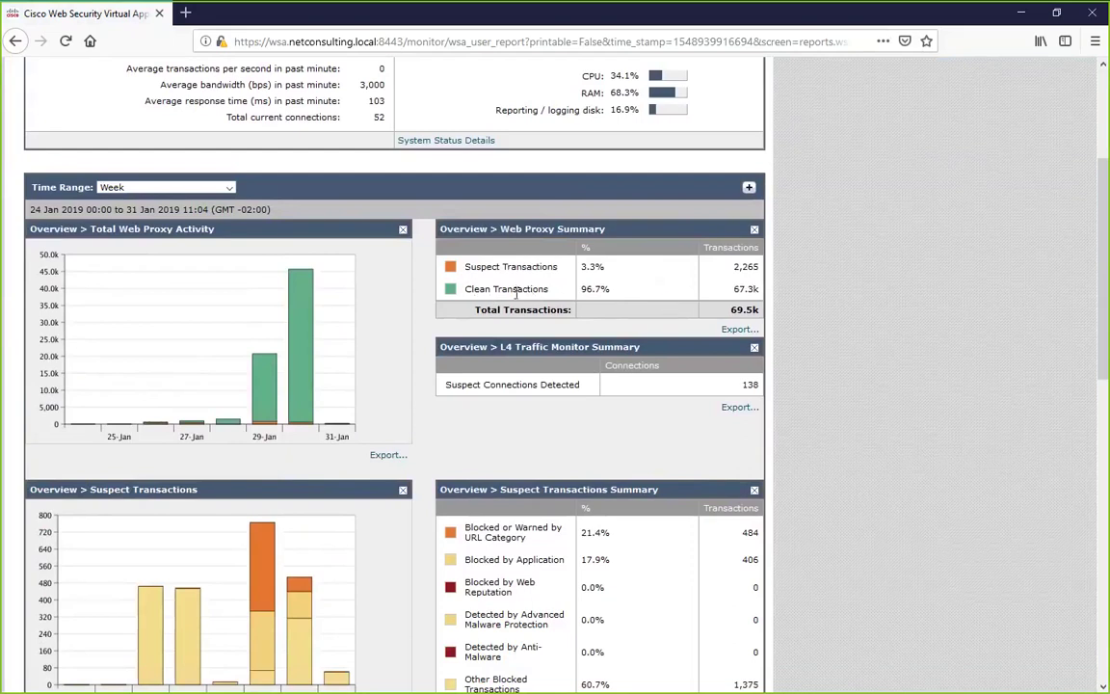
pyautogui.scroll(-3, 864, 399)
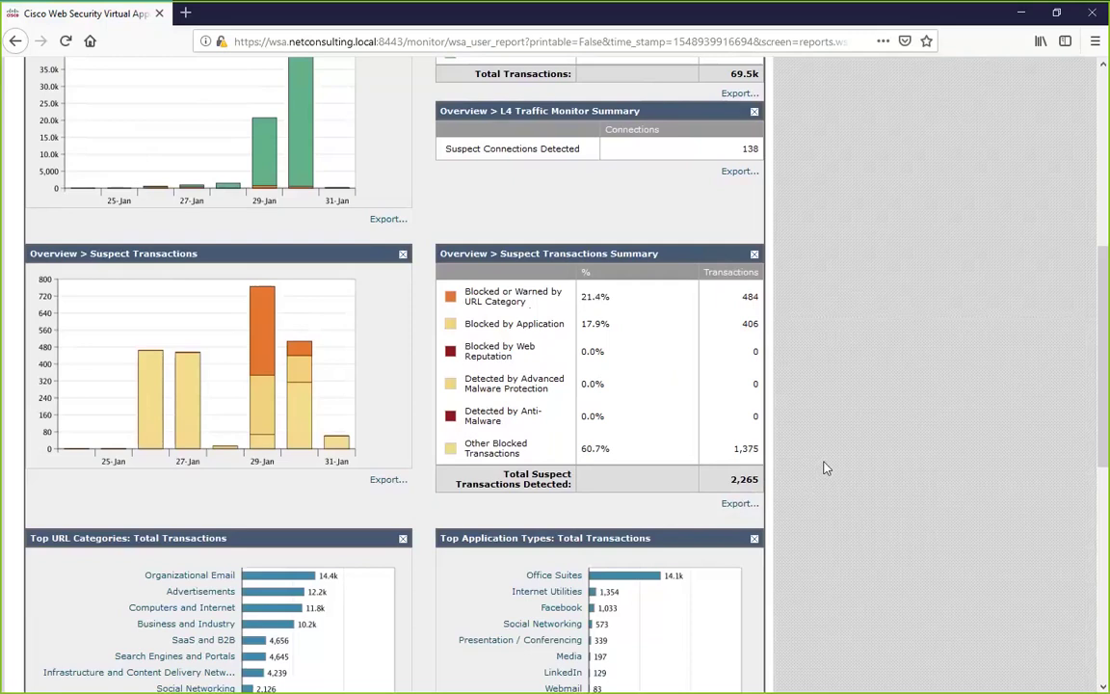
pyautogui.scroll(-5, 823, 468)
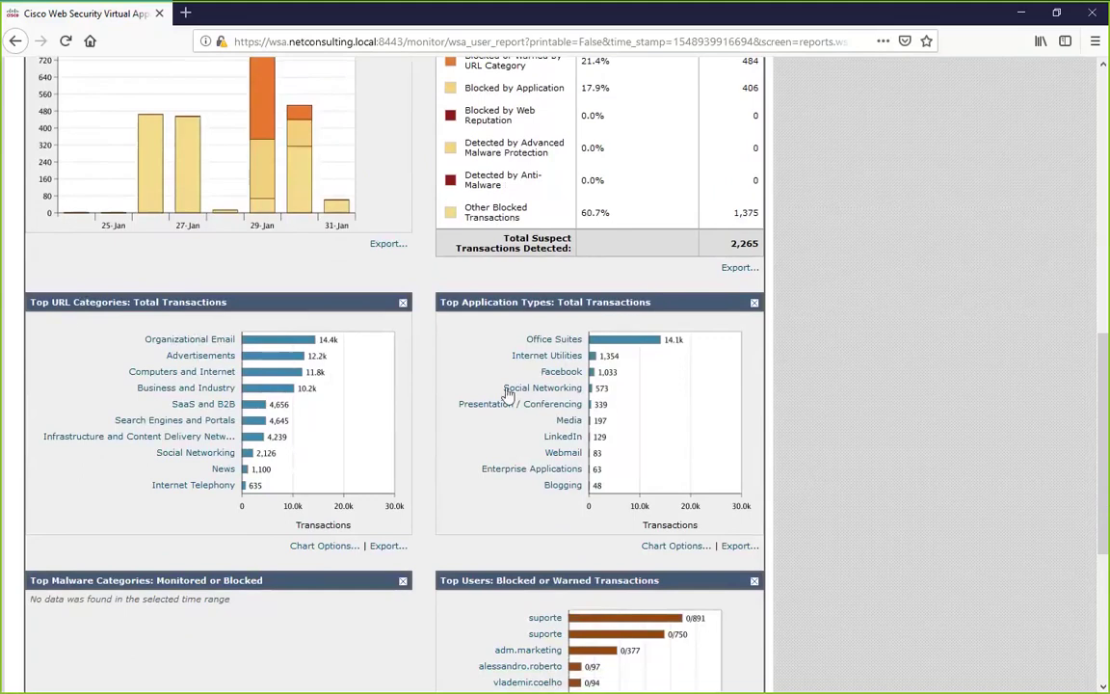
pyautogui.scroll(-5, 909, 478)
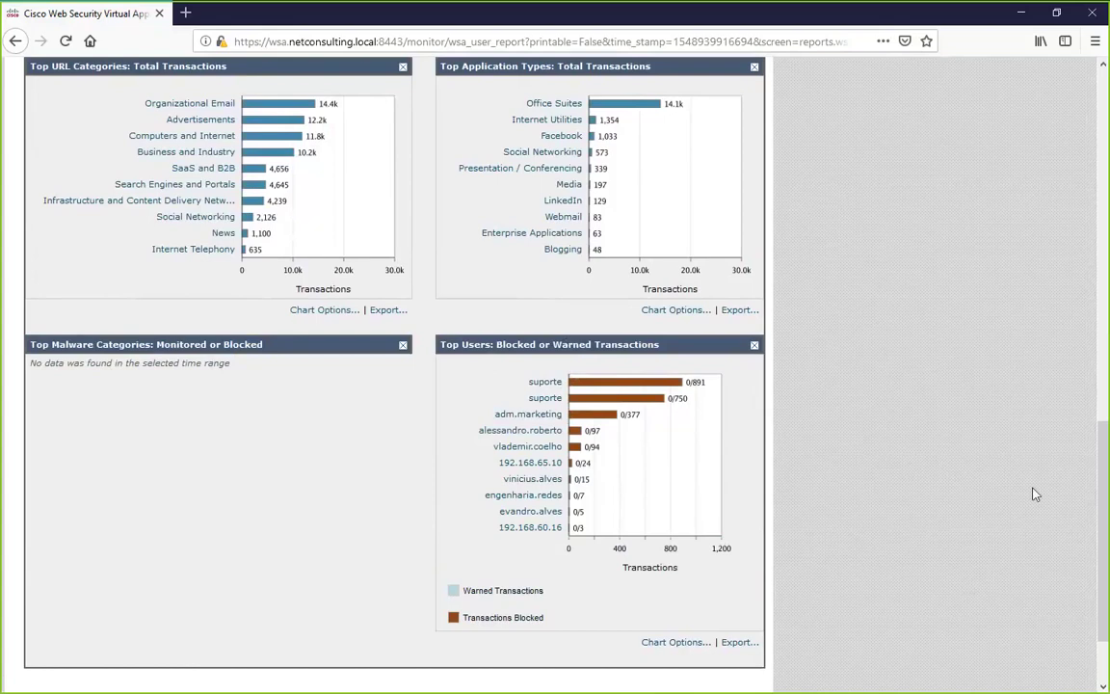
pyautogui.scroll(12, 1036, 494)
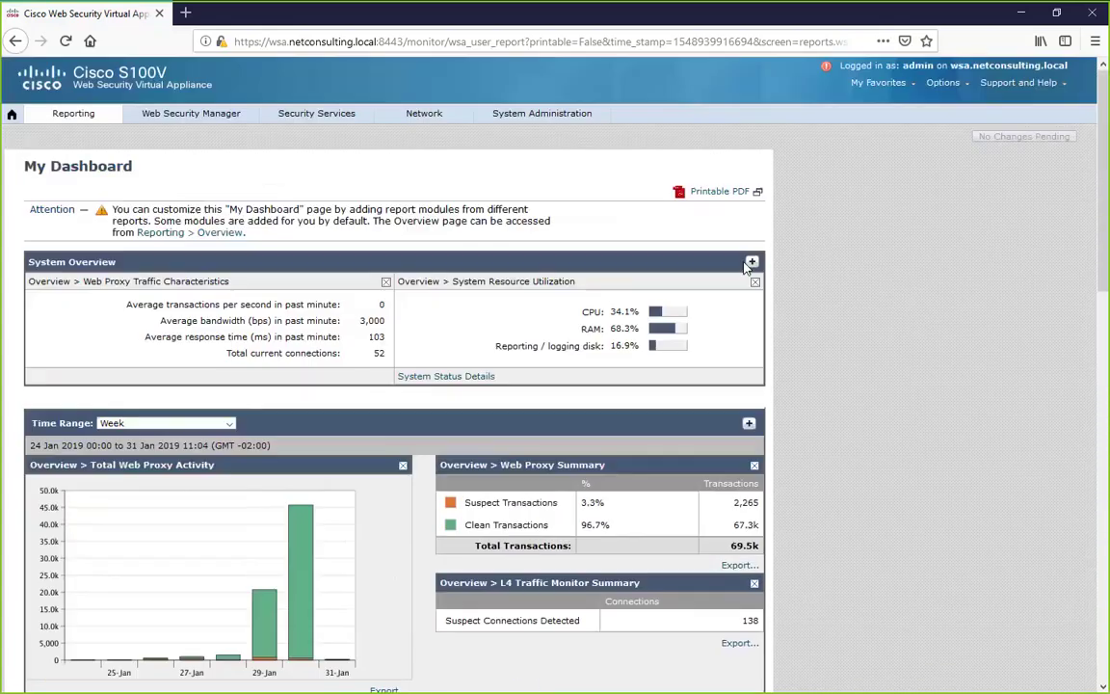
# - Add the System Resource Utilization module to the dashboard's System Overview section
pyautogui.click(752, 263)
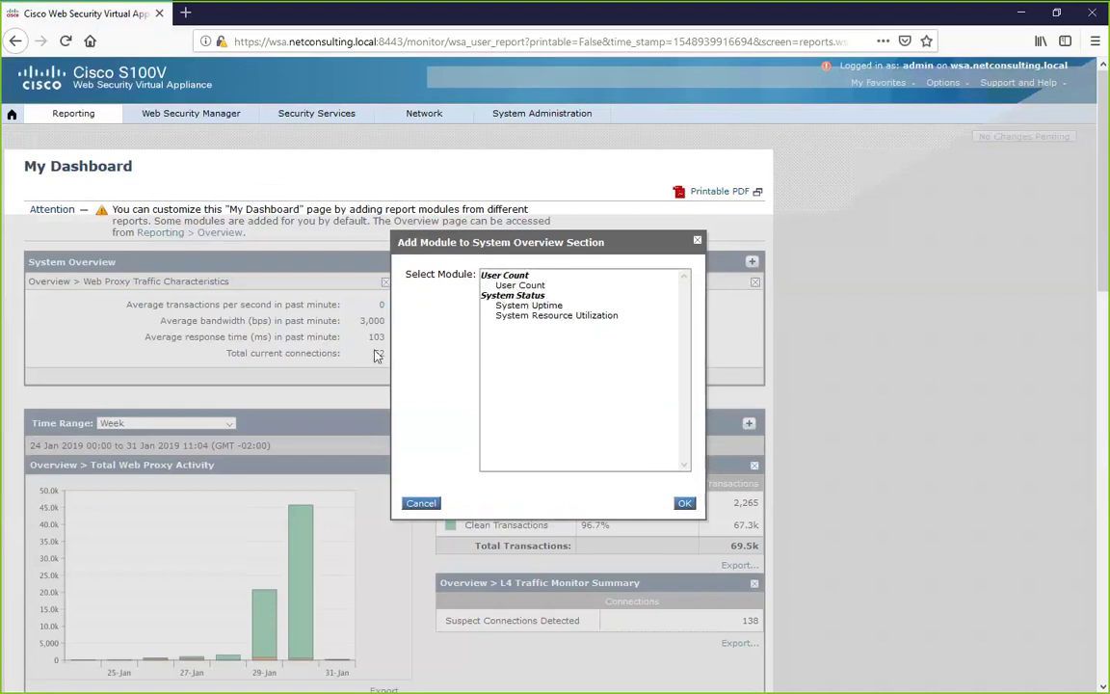
pyautogui.click(556, 316)
pyautogui.click(684, 503)
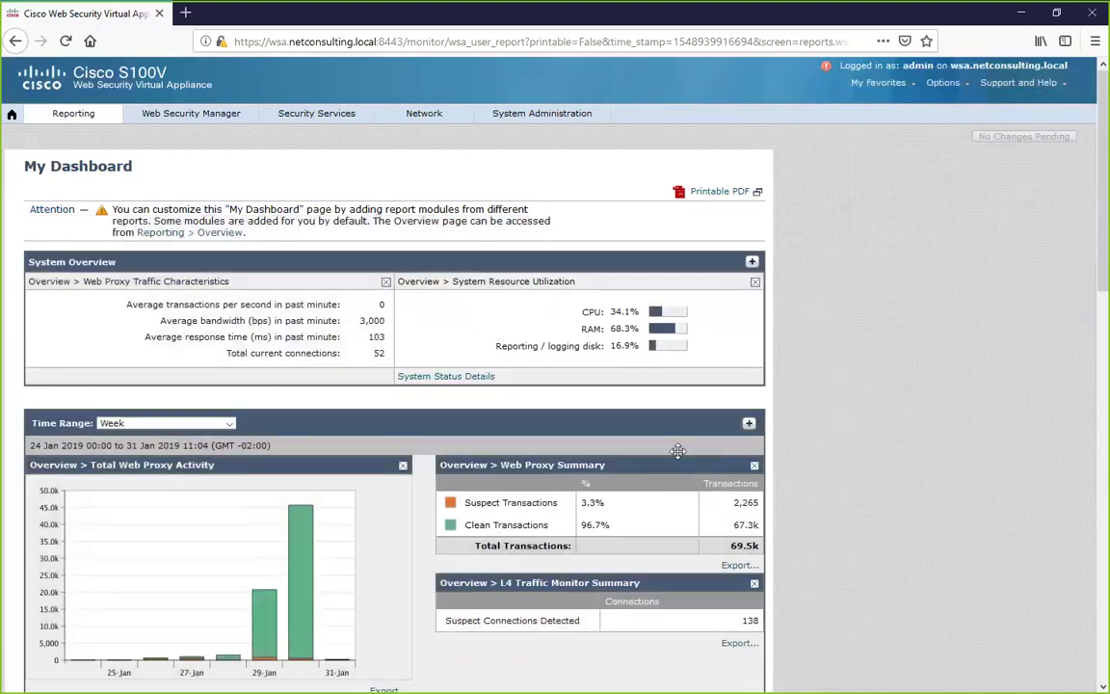
# - Browse the report modules available for the dashboard's Time Range section
pyautogui.click(751, 425)
pyautogui.scroll(-5, 558, 332)
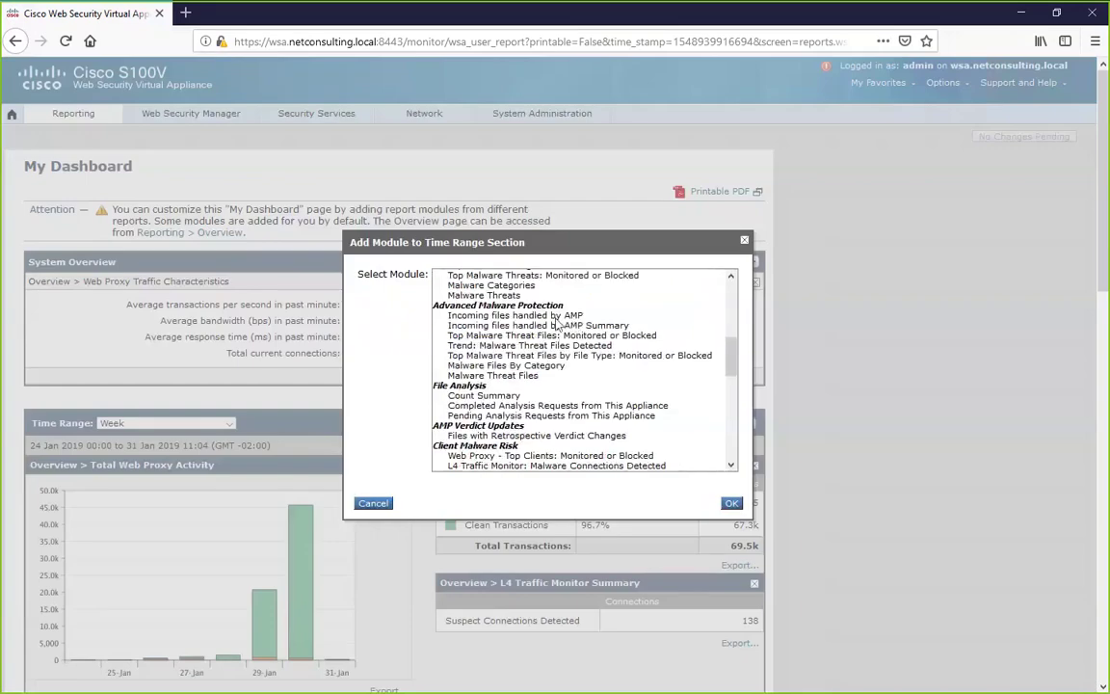
pyautogui.scroll(-10, 556, 325)
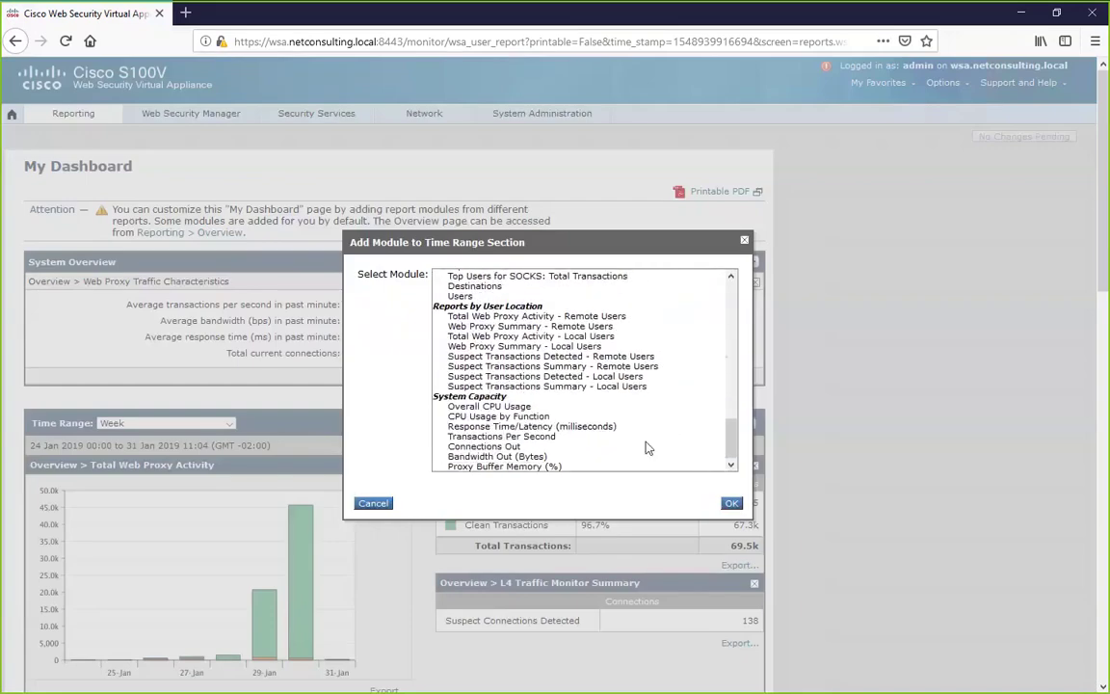
pyautogui.scroll(-5, 648, 448)
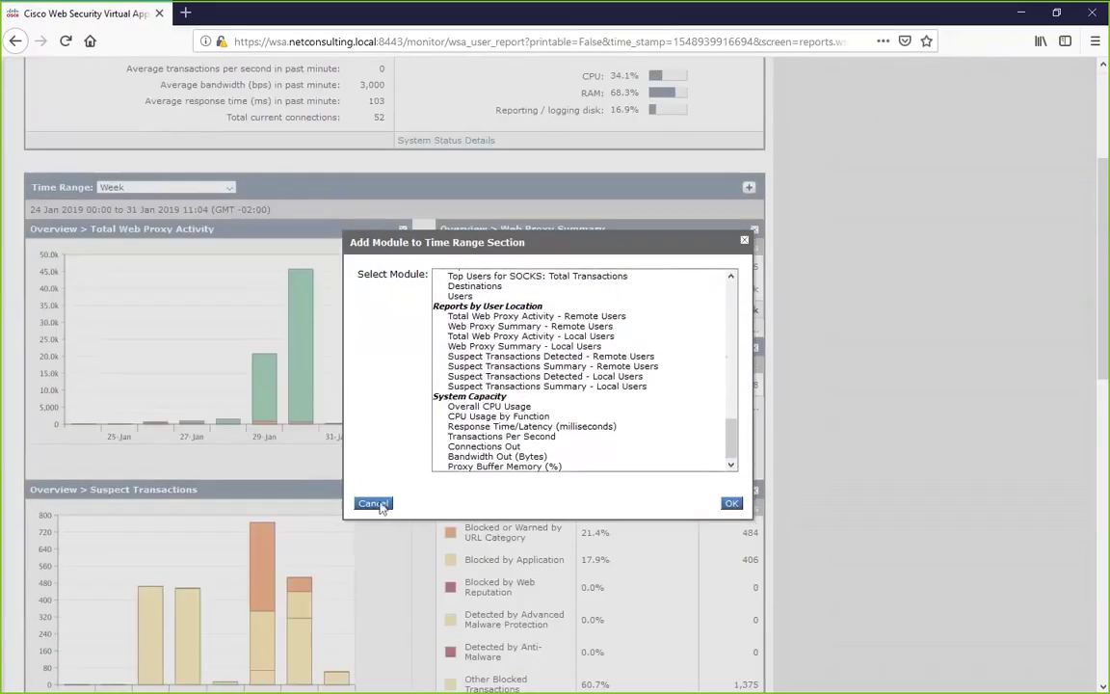
pyautogui.click(374, 503)
pyautogui.scroll(5, 894, 482)
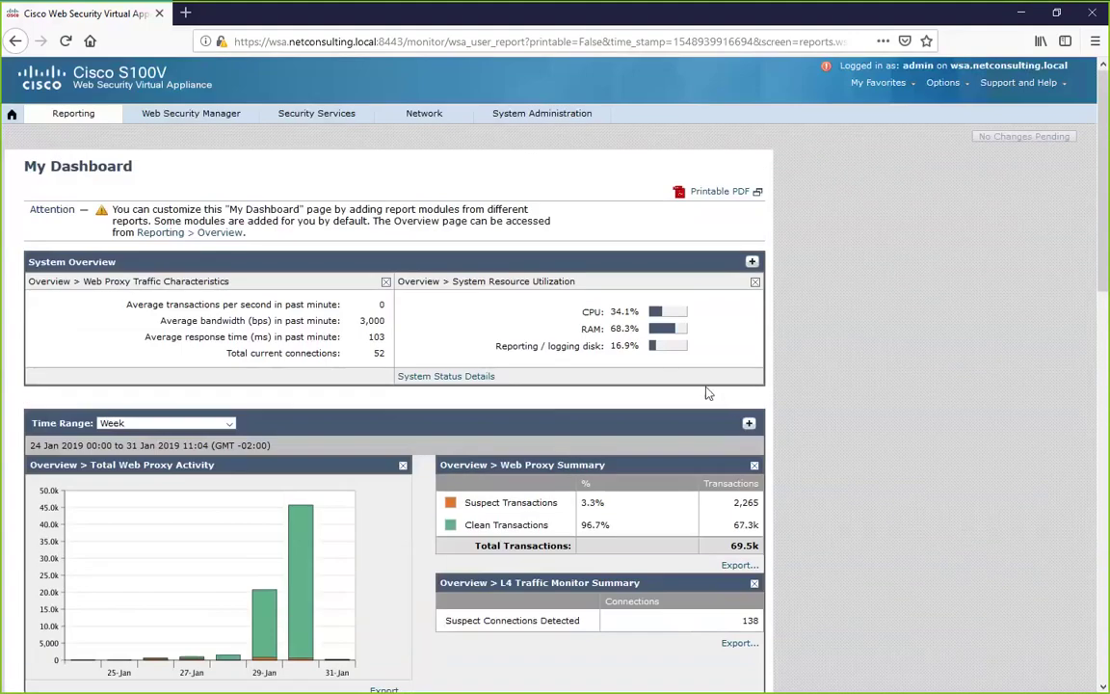
# - Open the URL Categories report and sort the URL Categories Matched table by Bandwidth Used
pyautogui.click(60, 112)
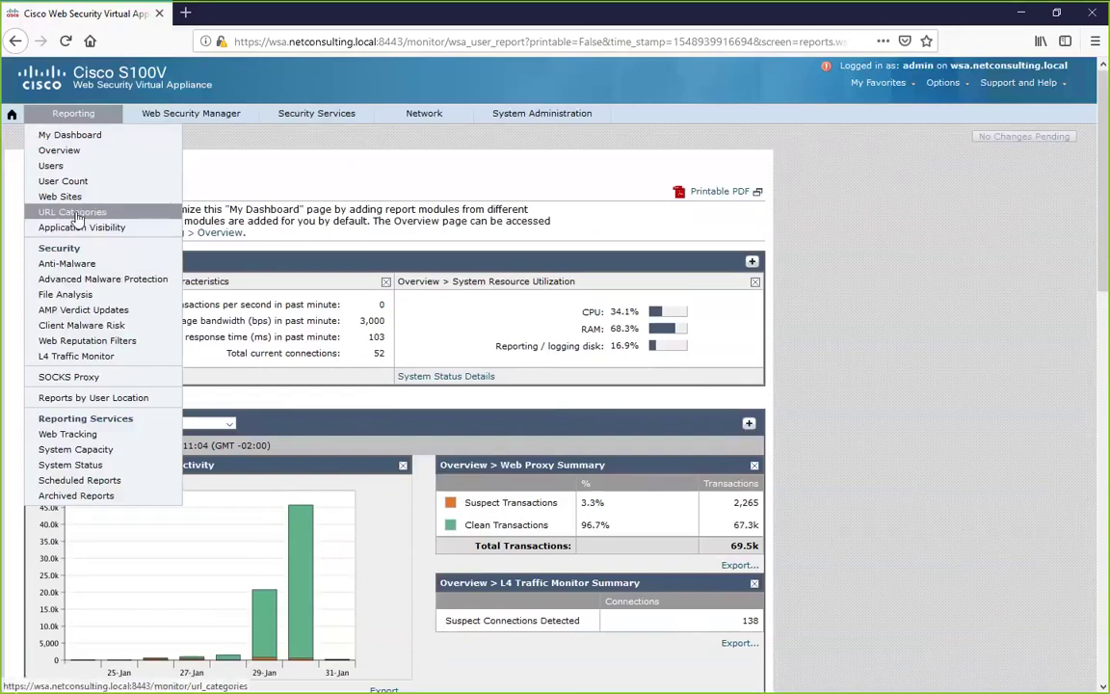
pyautogui.click(154, 213)
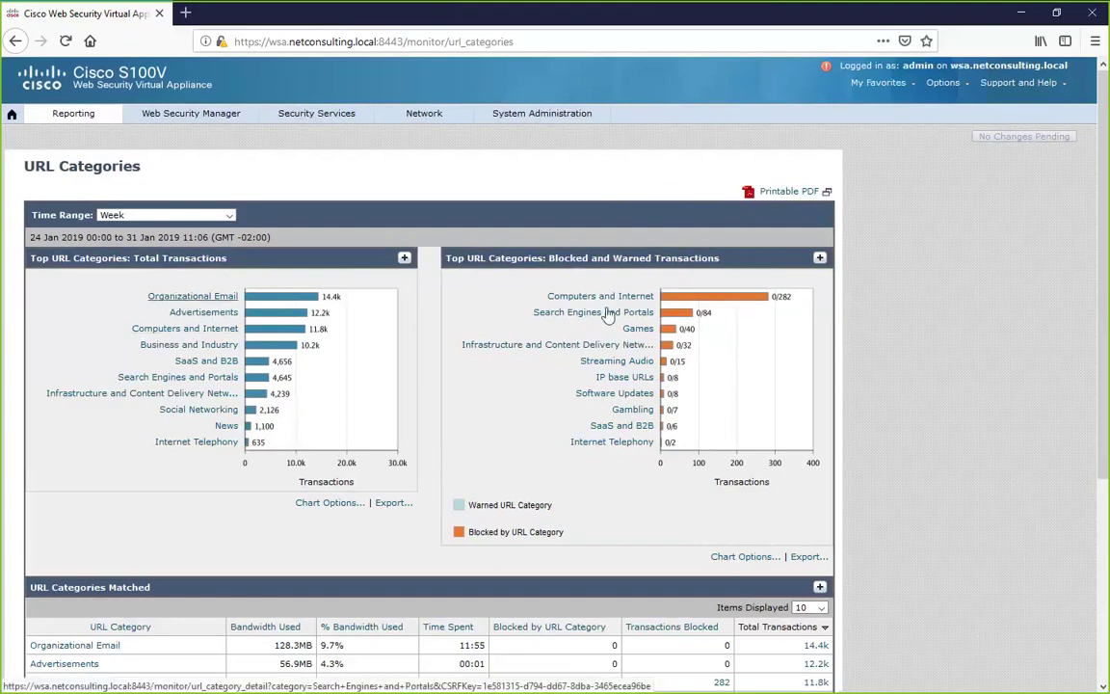
pyautogui.scroll(-3, 867, 444)
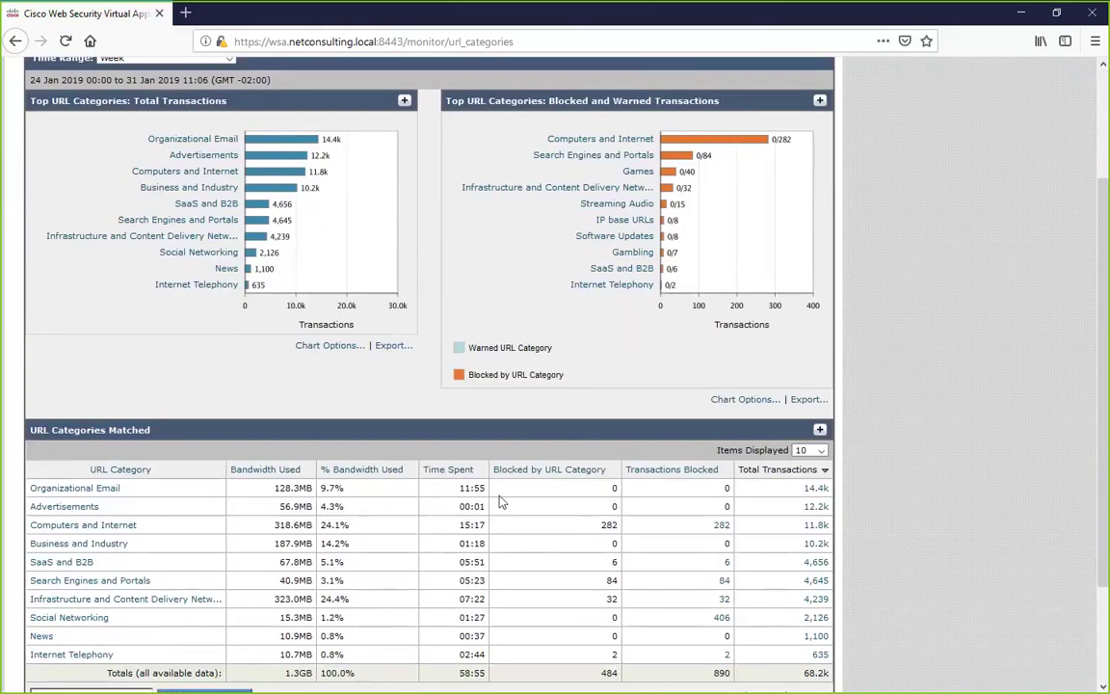
pyautogui.click(253, 471)
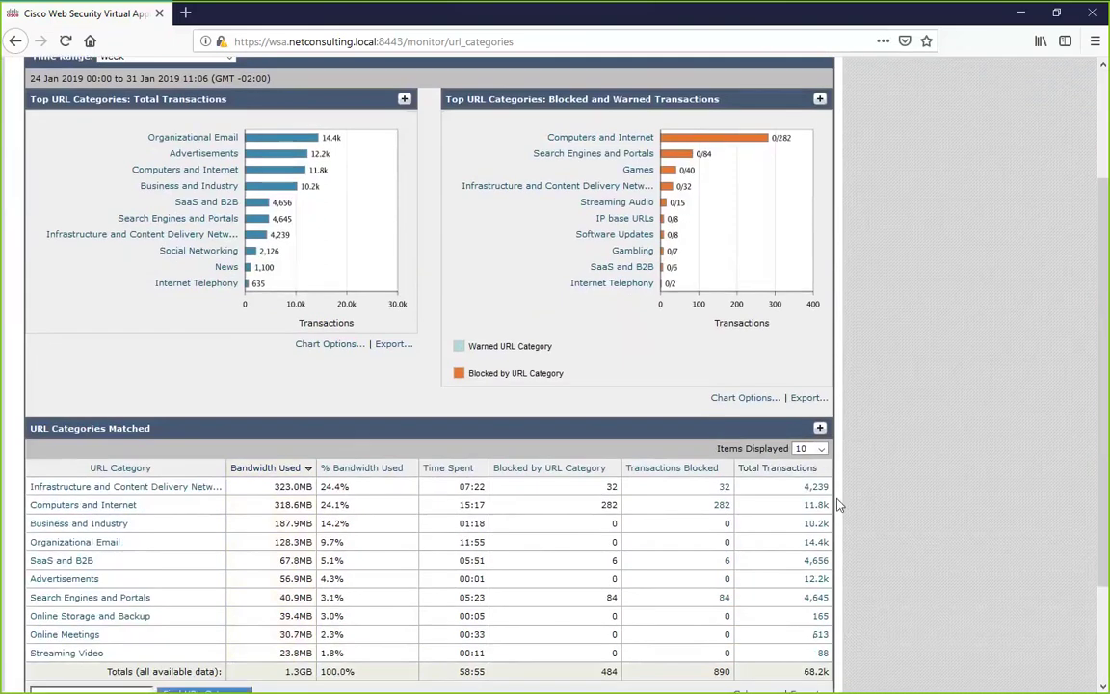
# - Add the URL Categories Matched module to My Dashboard
pyautogui.scroll(-2, 109, 466)
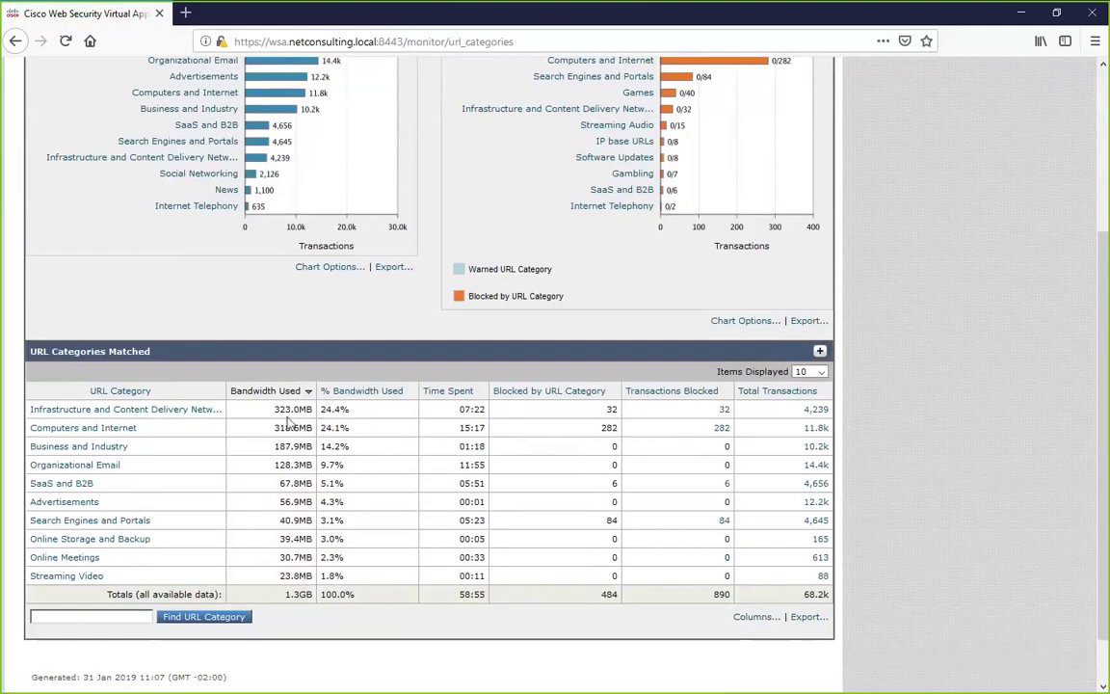
pyautogui.click(819, 351)
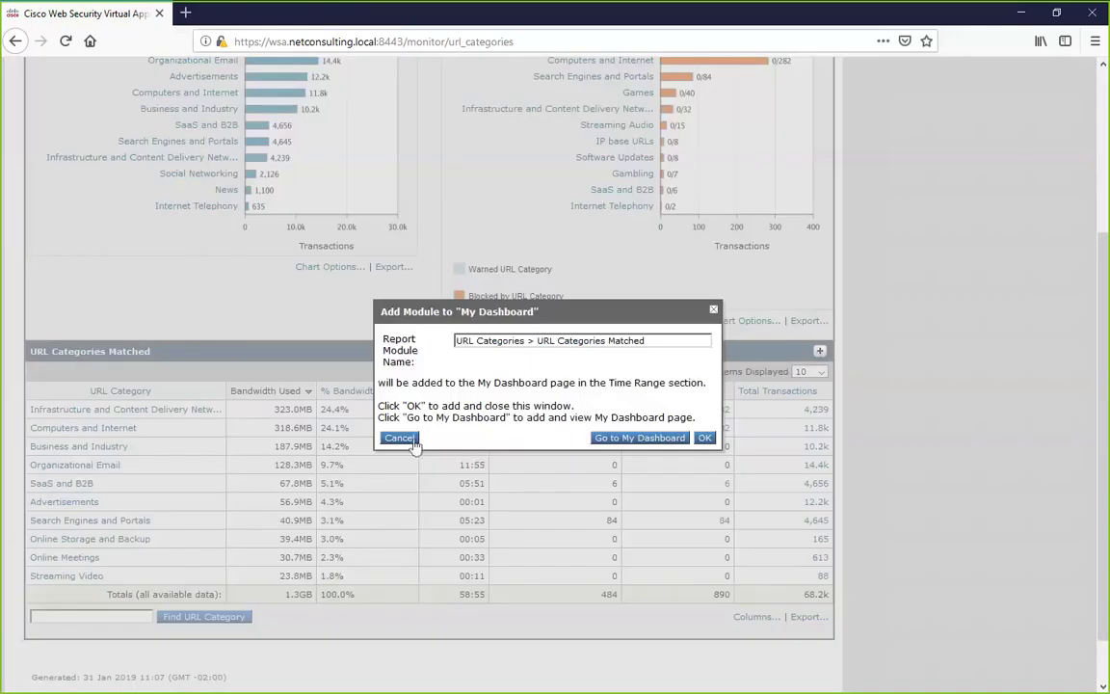
pyautogui.click(703, 437)
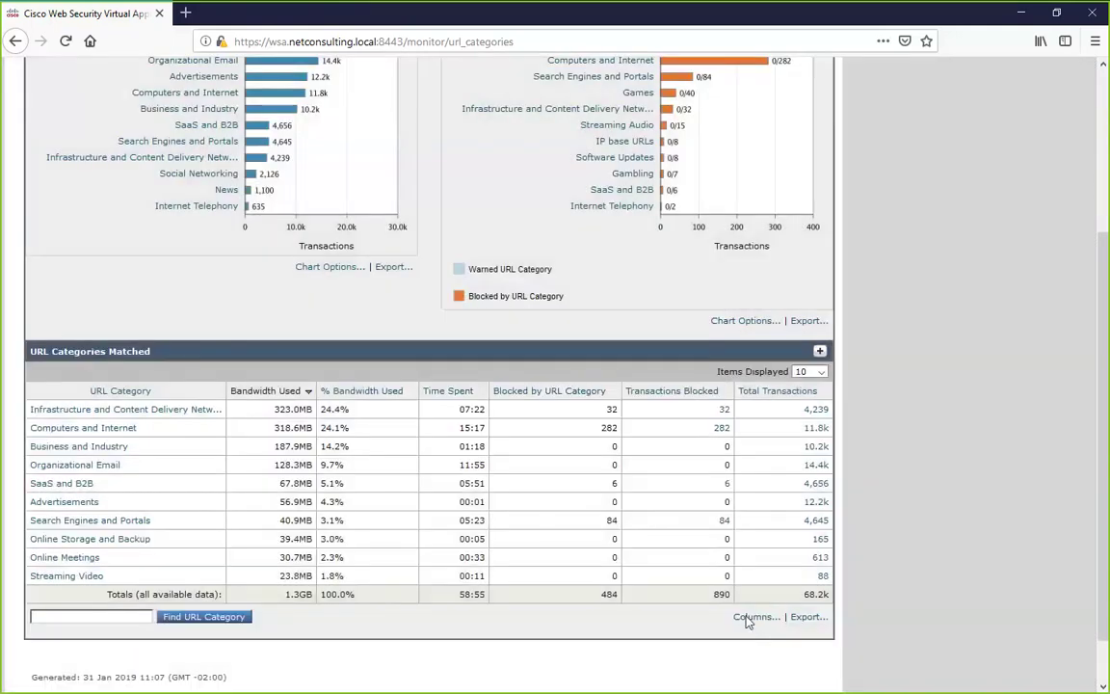
# - Show the Monitored URL Category and Other Blocked Transactions columns in the URL Categories Matched table
pyautogui.click(746, 618)
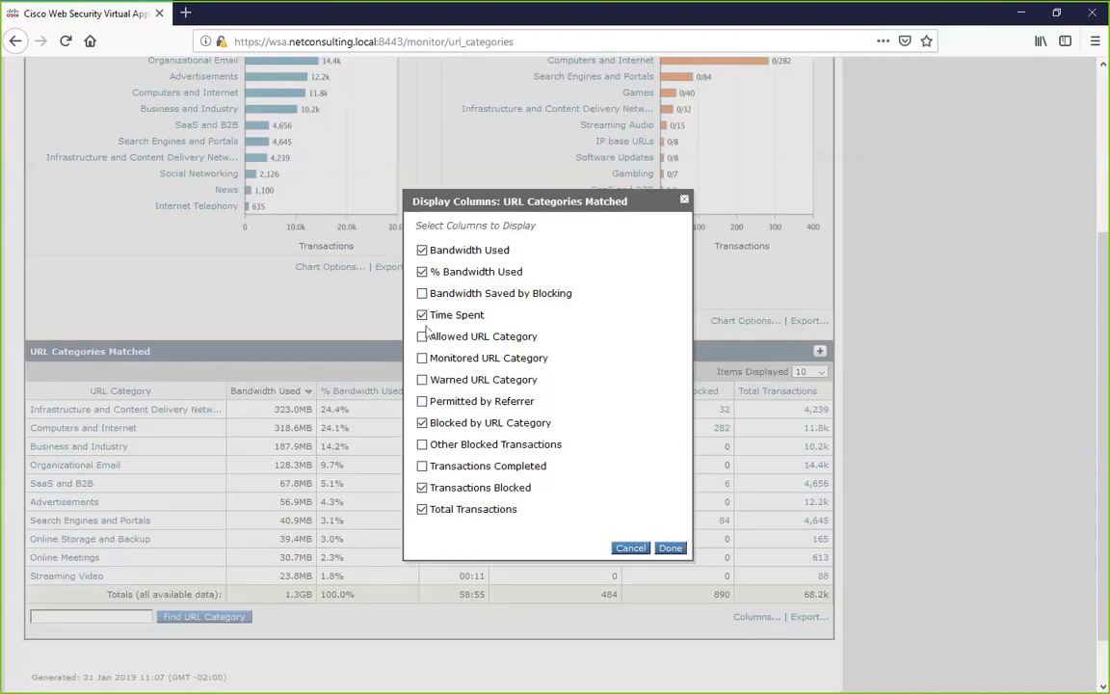
pyautogui.click(422, 358)
pyautogui.click(462, 444)
pyautogui.click(670, 548)
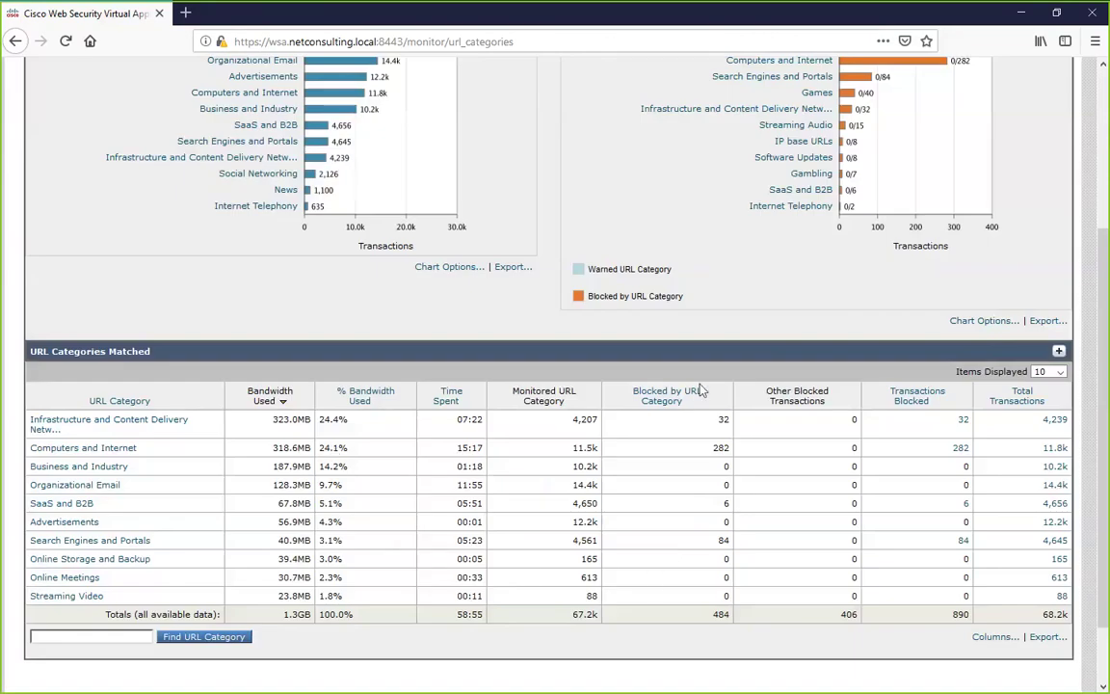
# - Check the choices for the number of items displayed in the URL Categories Matched table
pyautogui.click(1059, 352)
pyautogui.scroll(-2, 558, 490)
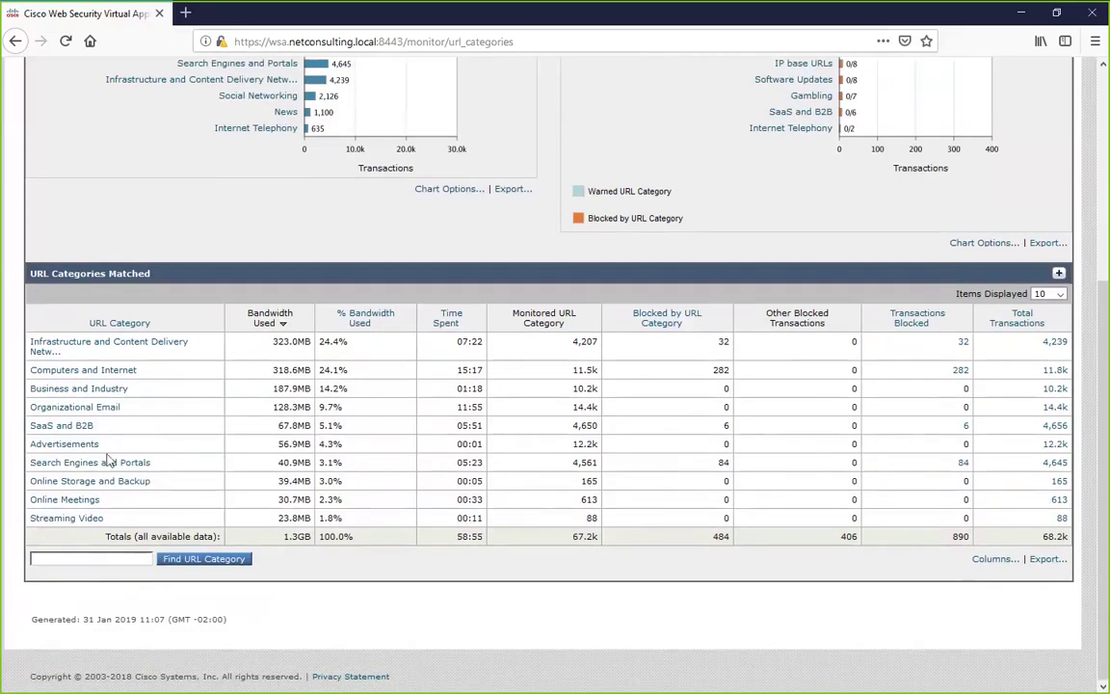
pyautogui.click(1051, 294)
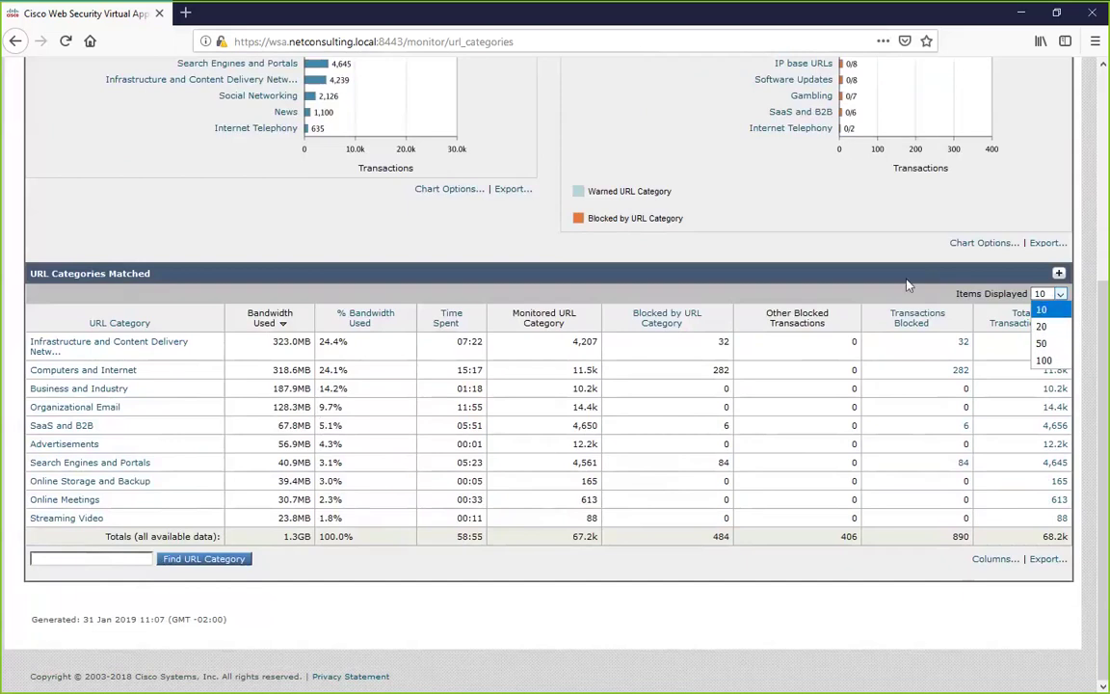
pyautogui.click(595, 405)
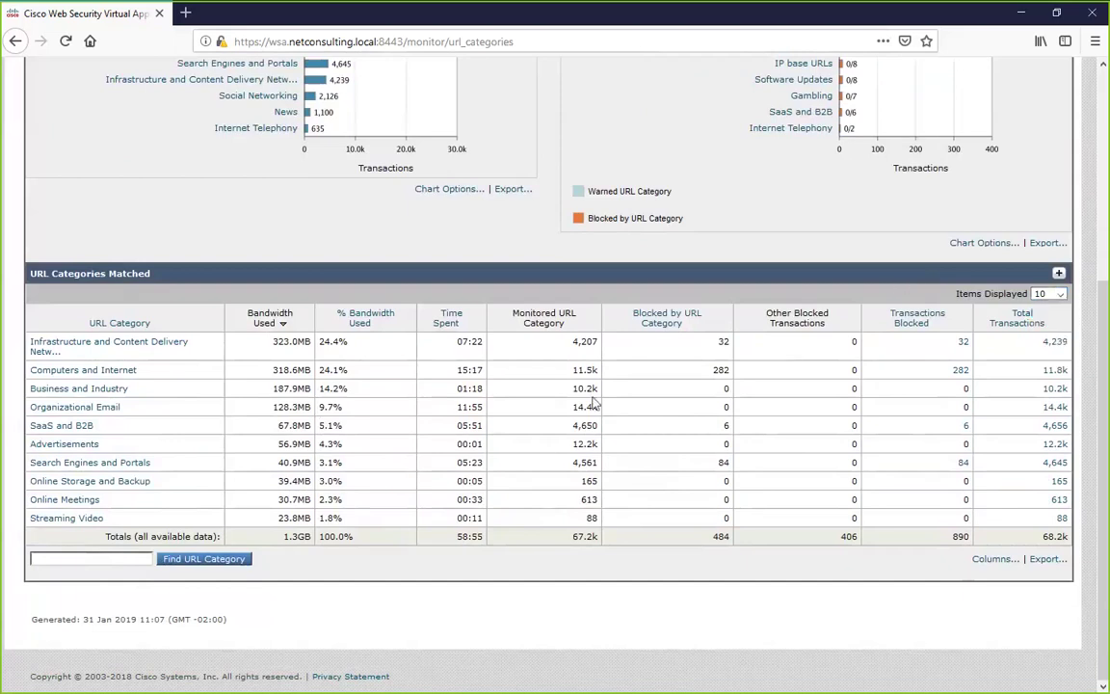
# - Search the matched URL categories for "games" and clear the search results
pyautogui.click(121, 557)
pyautogui.write('games')
pyautogui.click(202, 560)
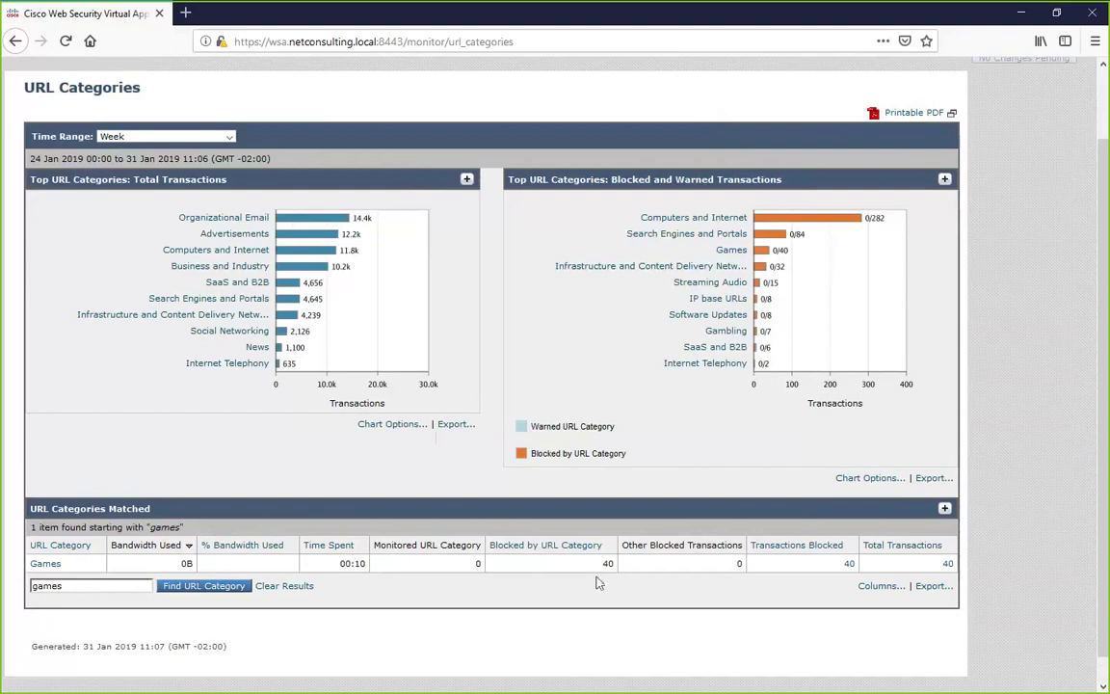
pyautogui.click(281, 588)
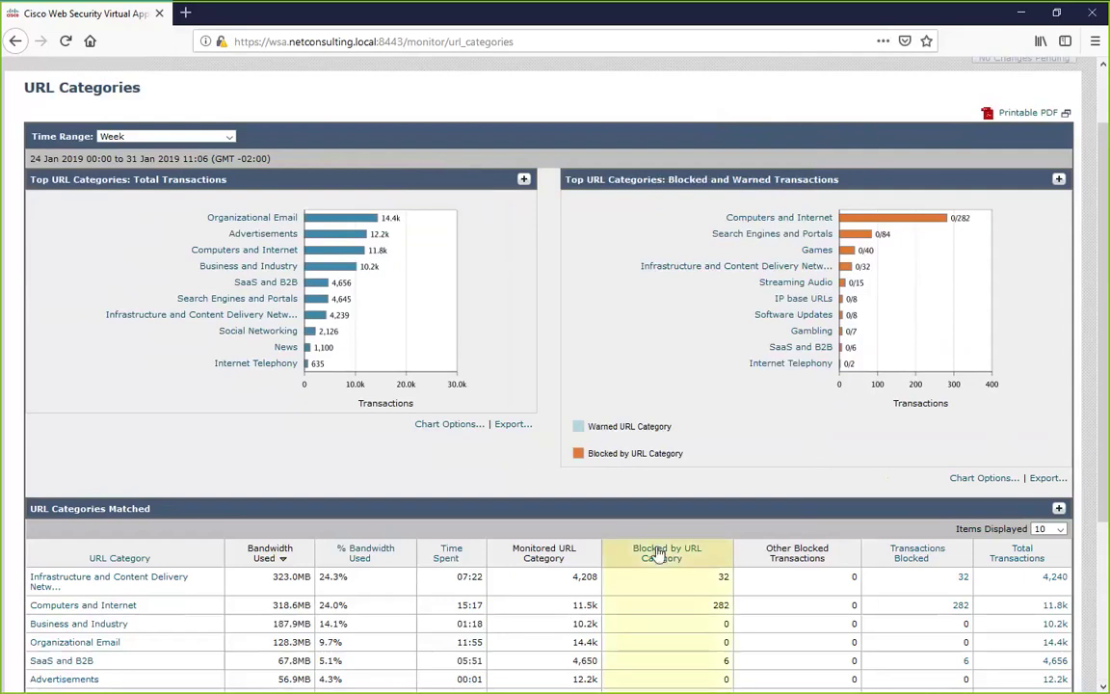
# - Open the Web Sites report and sort the Domains Matched table by Bandwidth Used and finally by Time Spent
pyautogui.scroll(2, 482, 424)
pyautogui.click(73, 113)
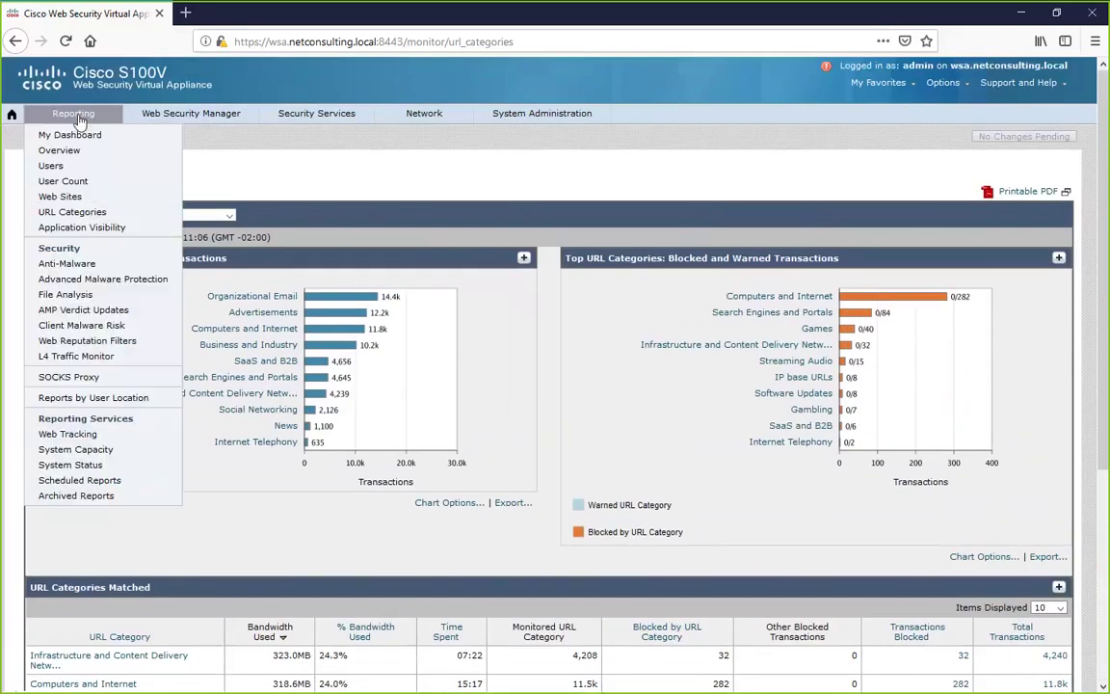
pyautogui.click(80, 199)
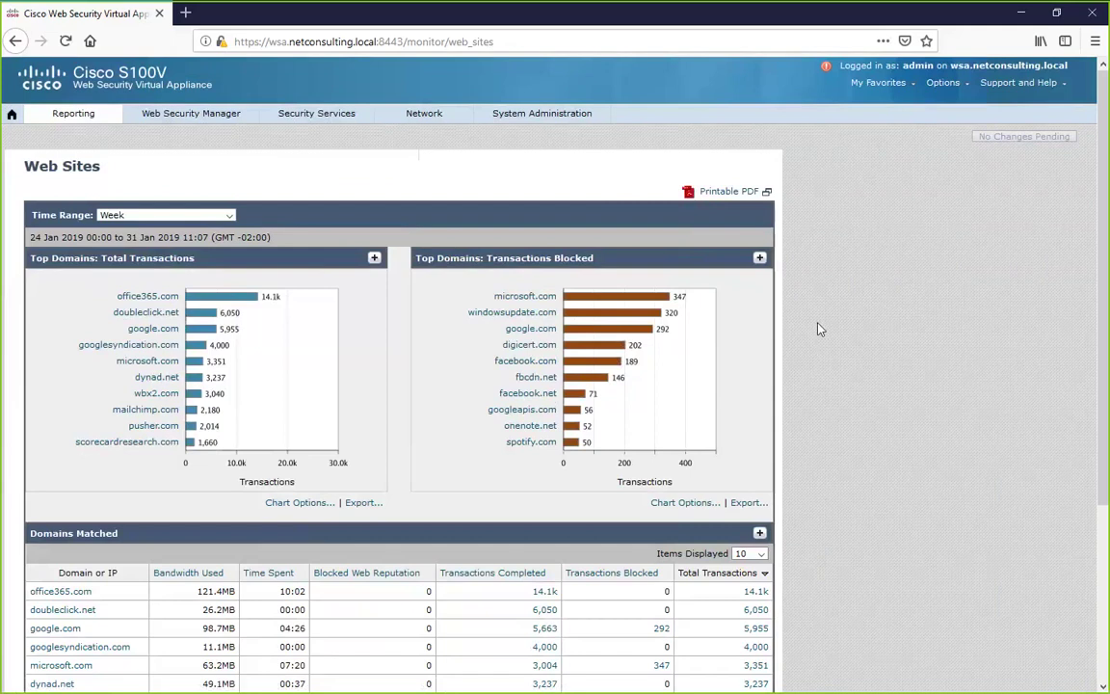
pyautogui.scroll(-5, 818, 326)
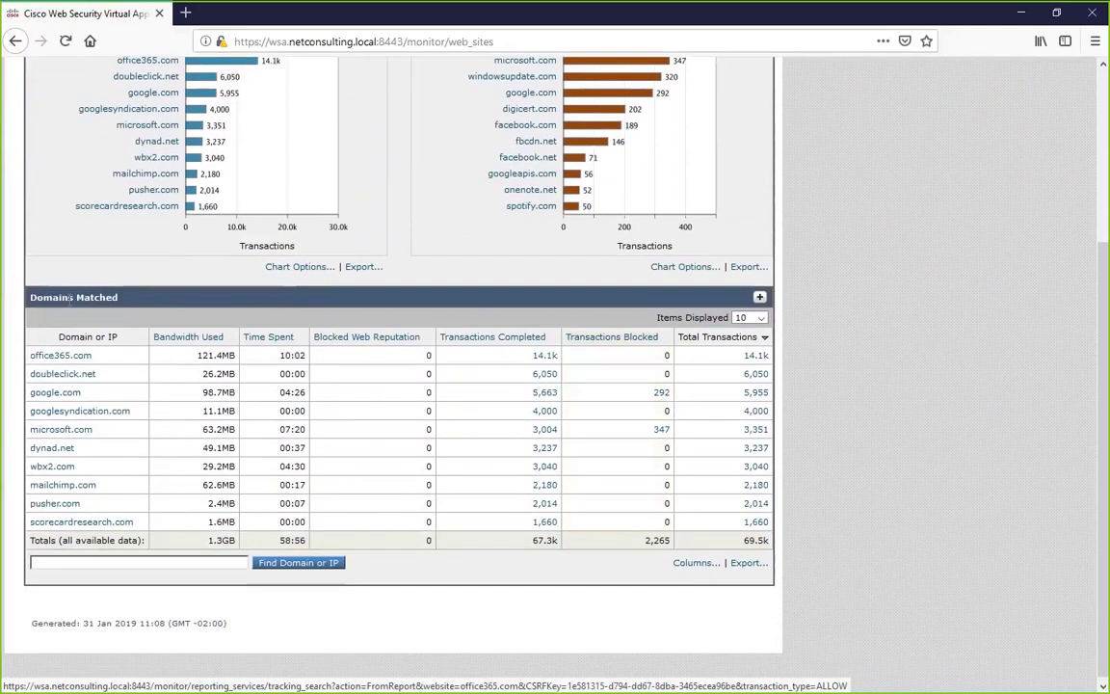
pyautogui.click(198, 342)
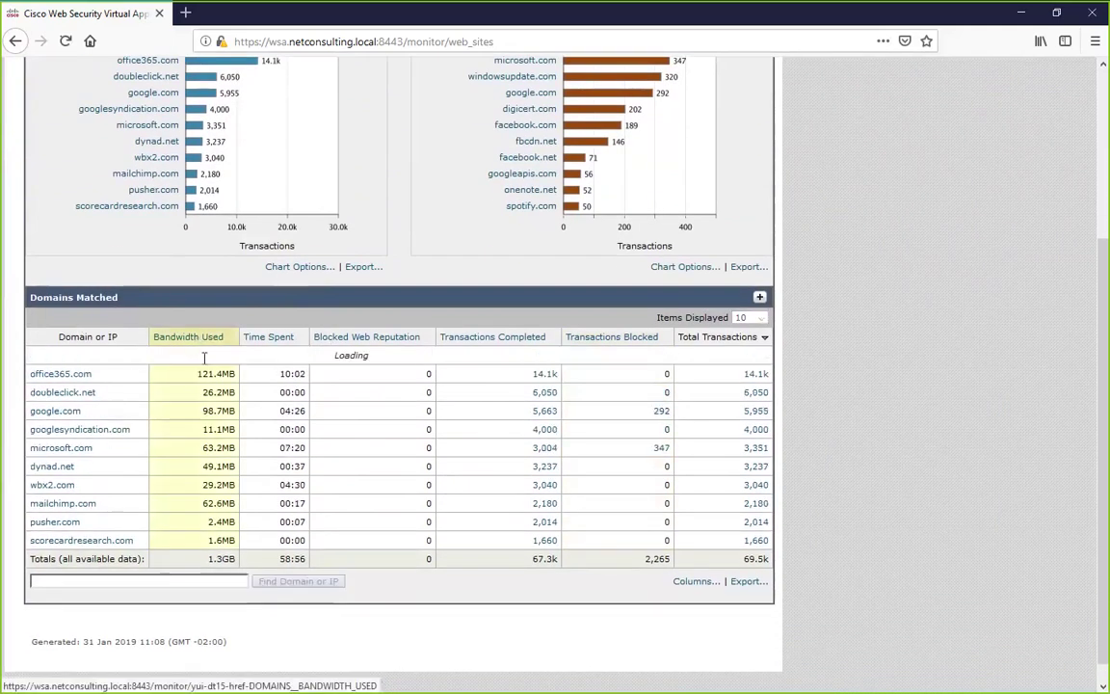
pyautogui.click(272, 340)
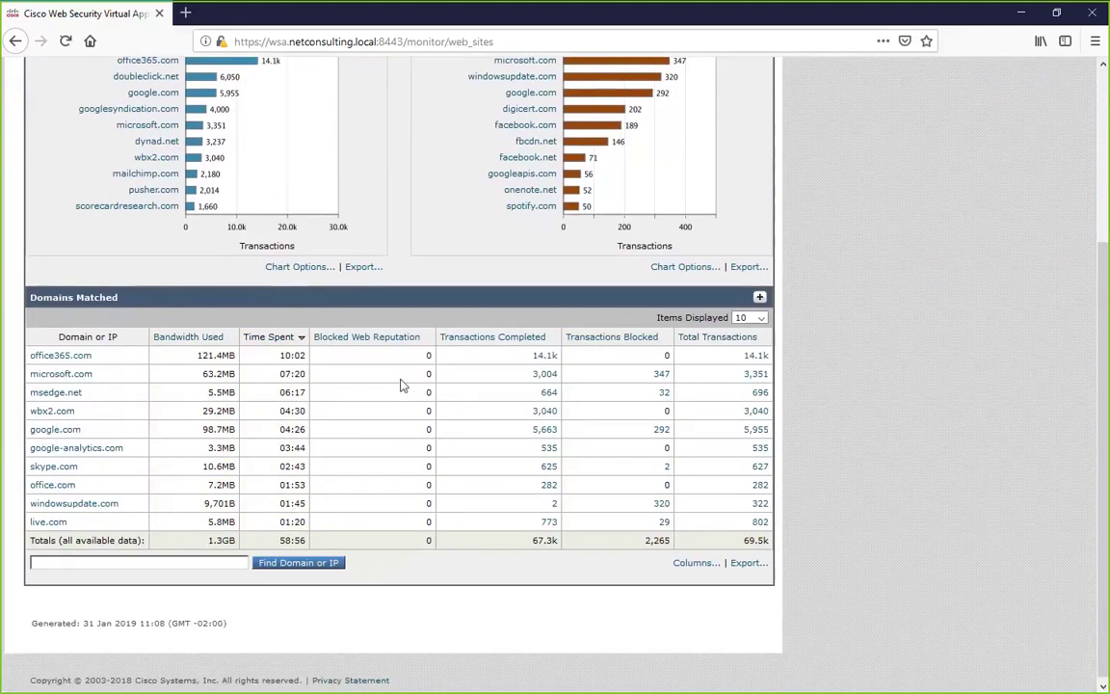
# - Show the Blocked Application or Application Type column in the Domains Matched table
pyautogui.click(694, 564)
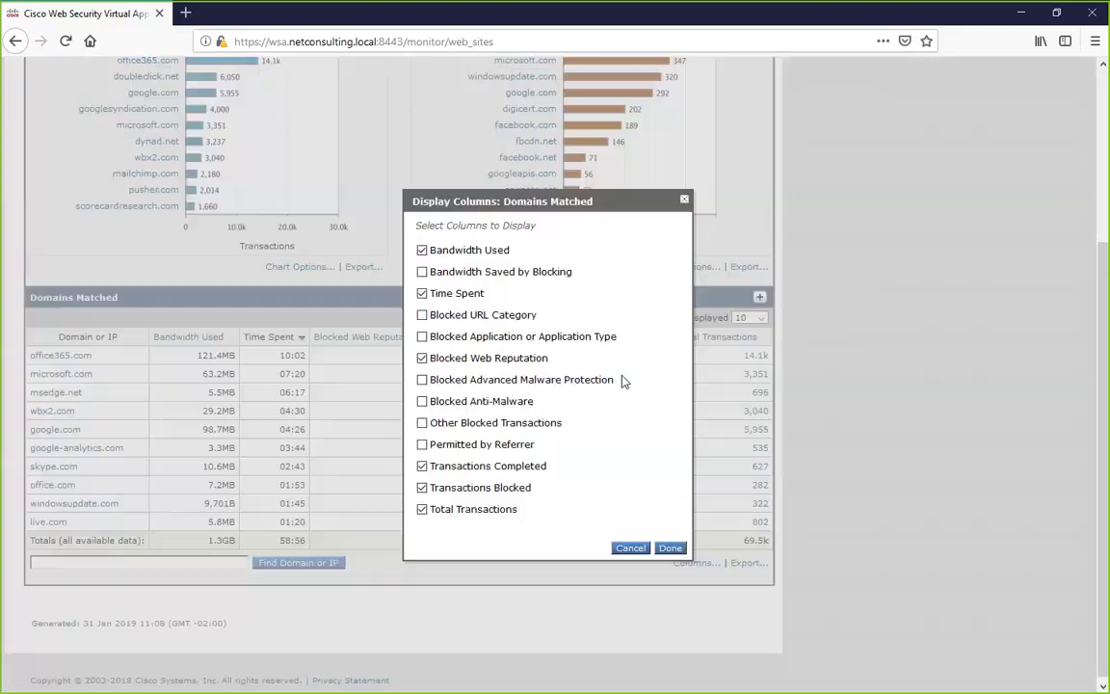
pyautogui.click(455, 338)
pyautogui.click(667, 548)
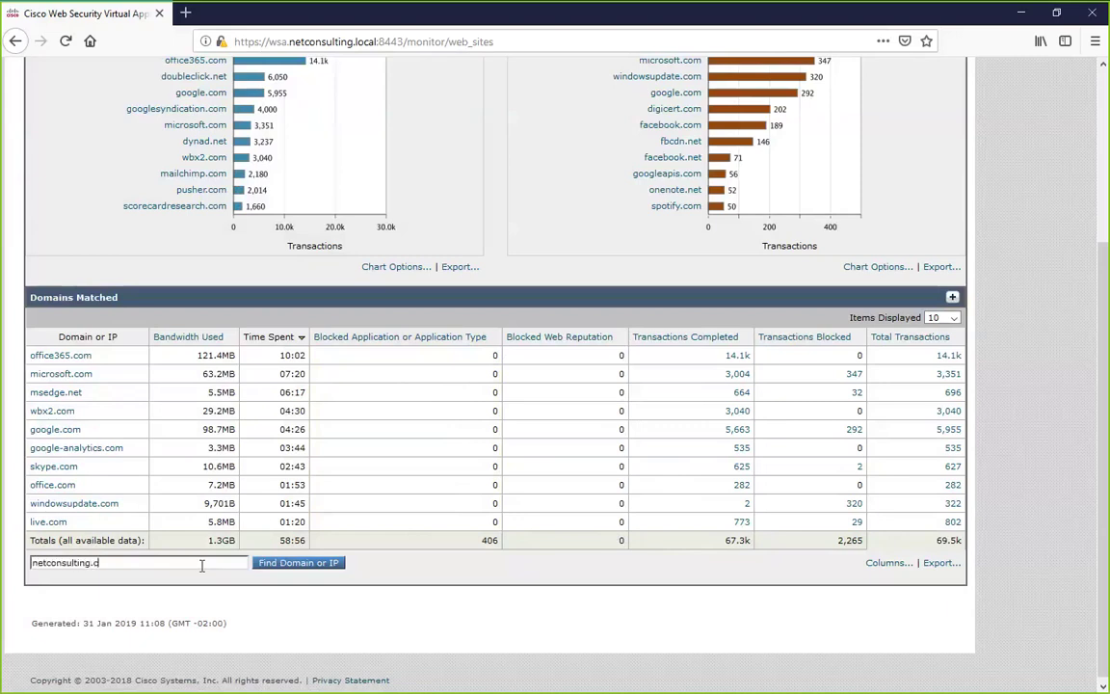
# - Find the domain netconsulting.com.br in the Domains Matched table, then clear the search results
pyautogui.click(286, 568)
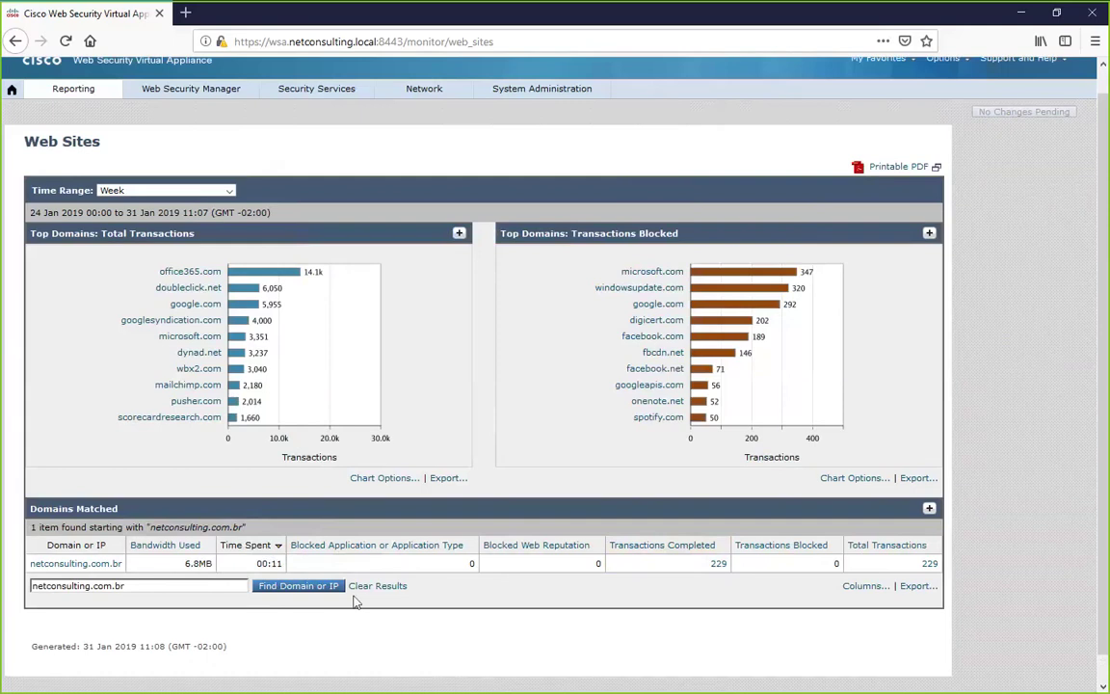
pyautogui.click(402, 588)
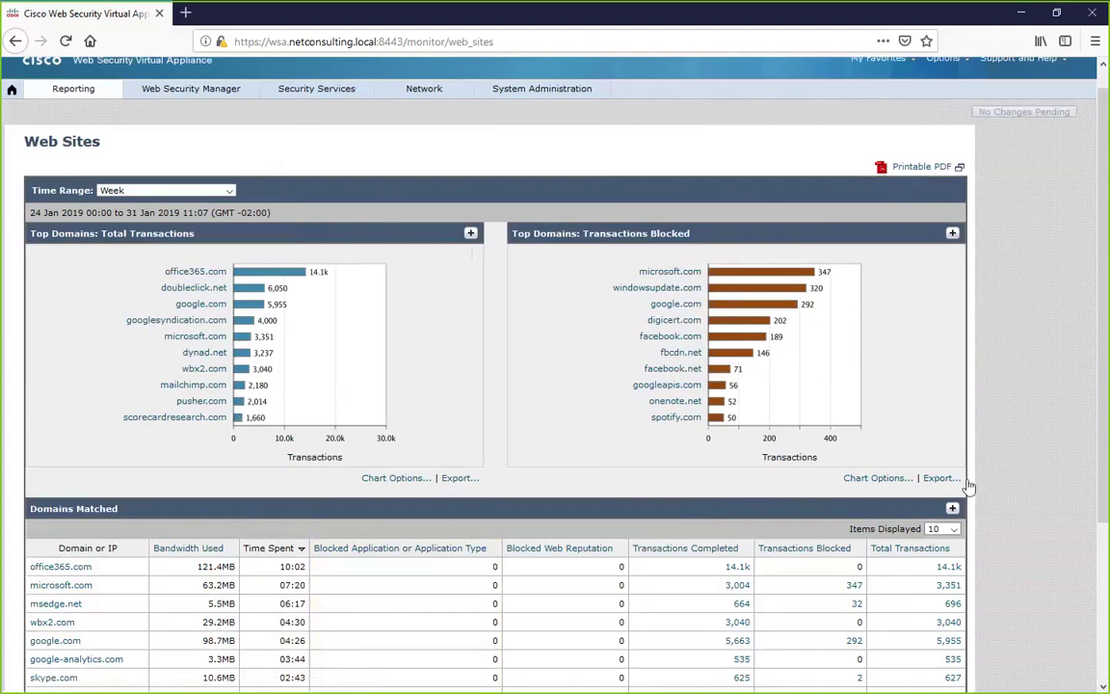
pyautogui.scroll(-4, 986, 485)
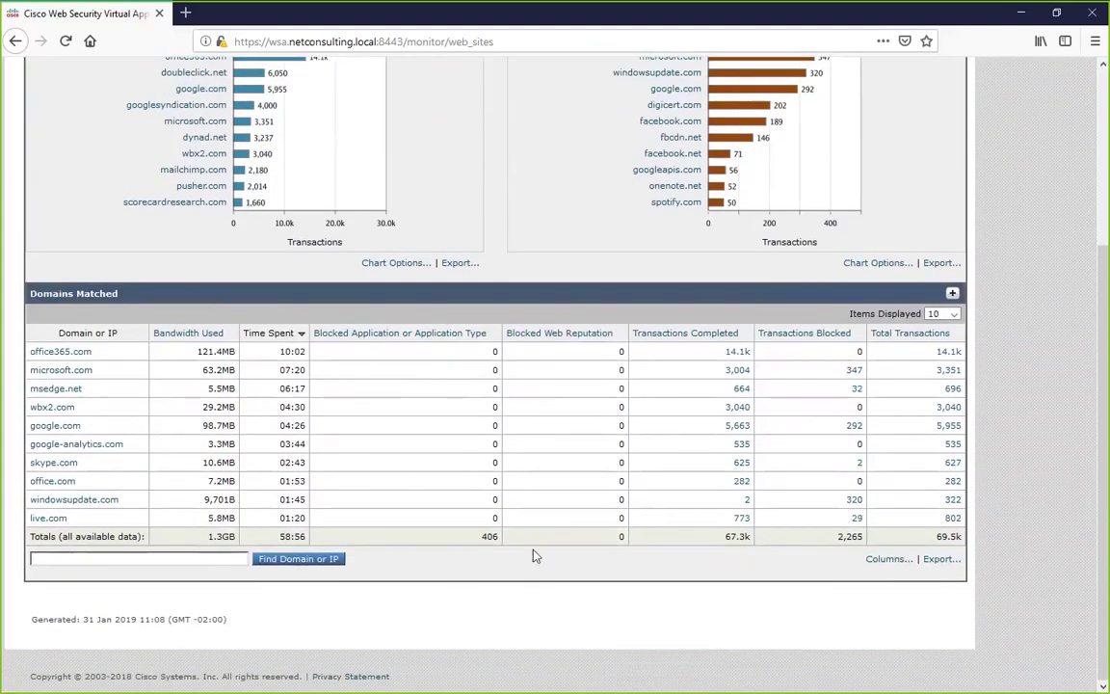
# - Open the Advanced Malware Protection report from the security reports
pyautogui.scroll(5, 536, 556)
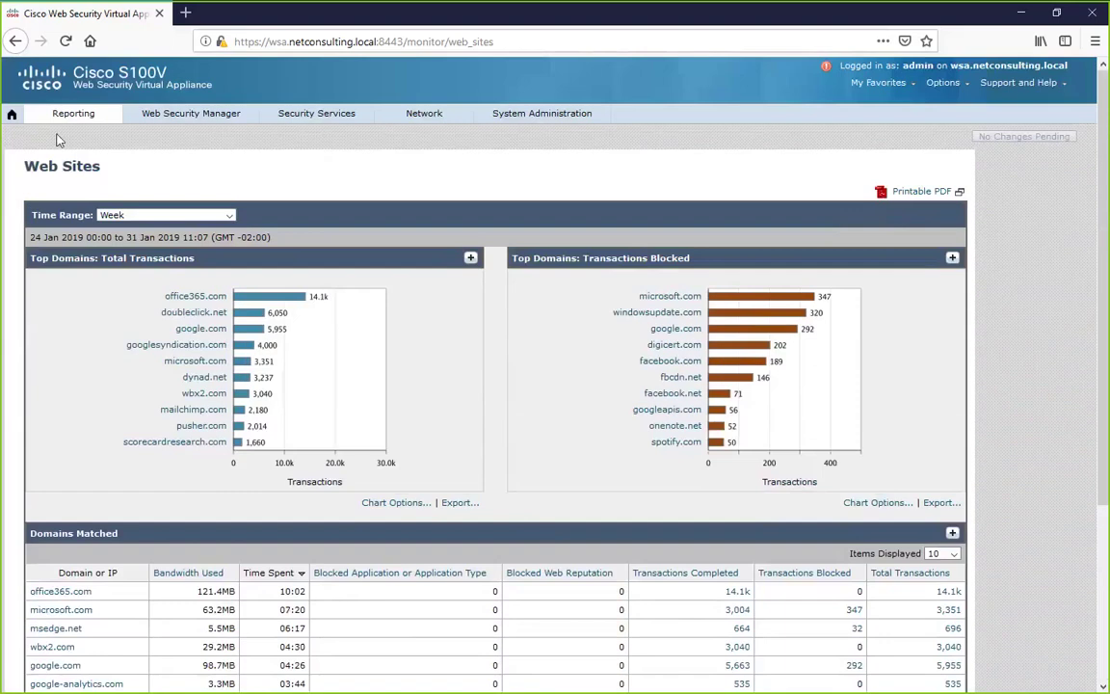
pyautogui.moveTo(69, 113)
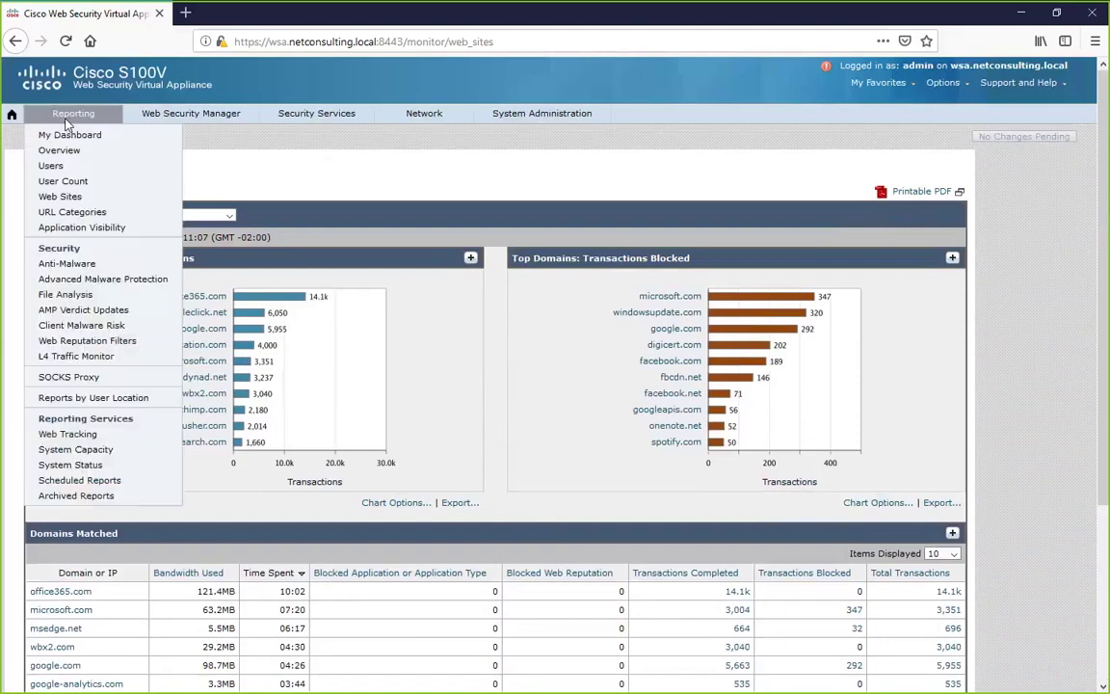
pyautogui.click(116, 282)
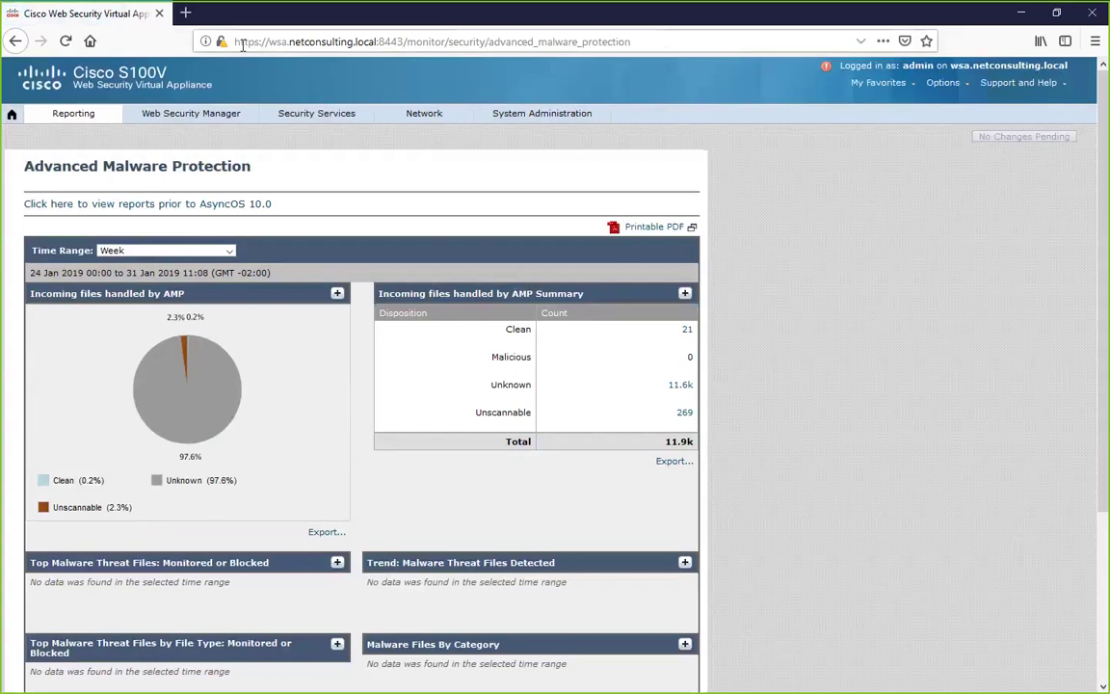
pyautogui.click(541, 113)
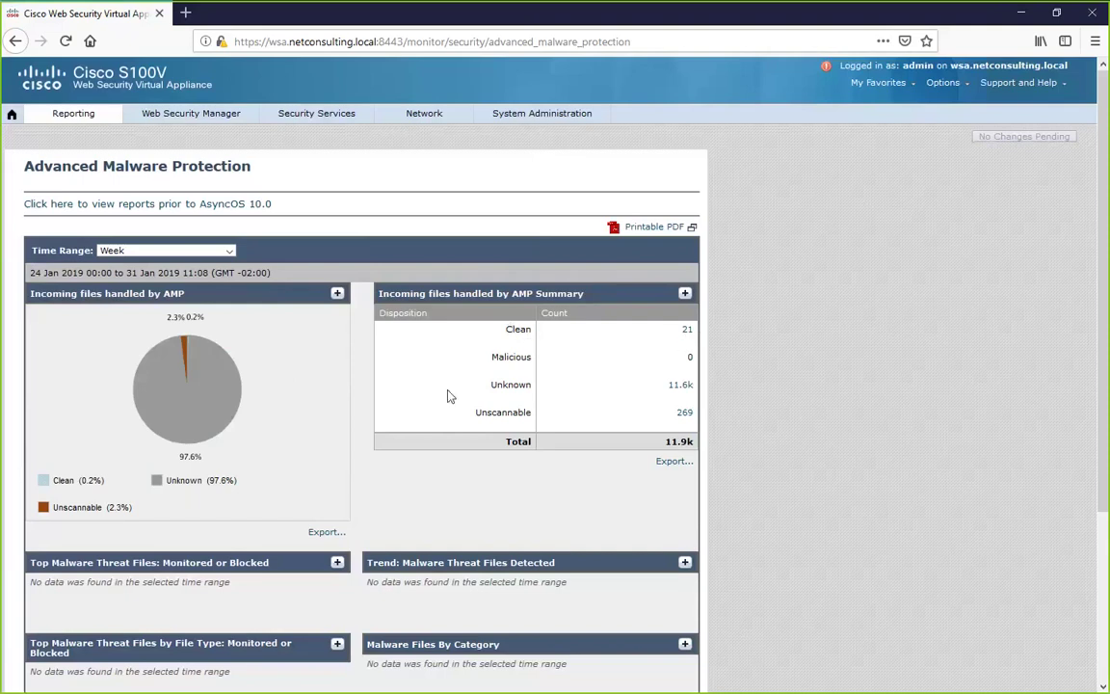
# - Examine the AMP file summary, malware threat files, trend and category sections of the Advanced Malware Protection report
pyautogui.scroll(-3, 231, 471)
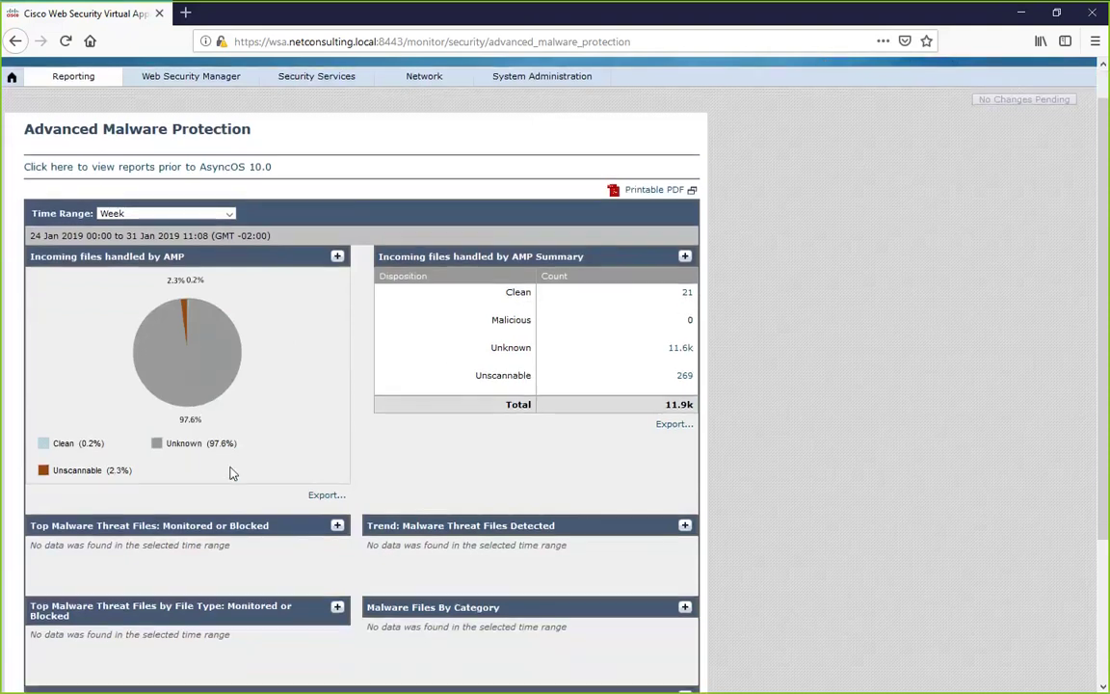
pyautogui.scroll(-1, 285, 444)
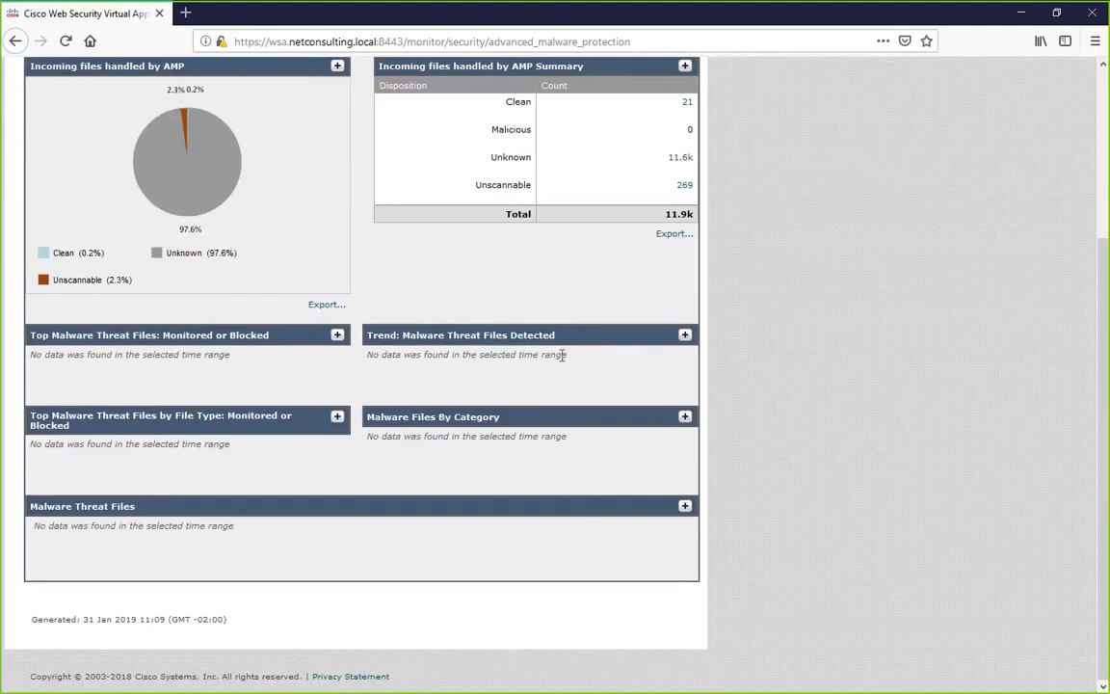
pyautogui.moveTo(435, 355); pyautogui.dragTo(597, 366)
pyautogui.click(159, 444)
pyautogui.moveTo(418, 437); pyautogui.dragTo(585, 443)
pyautogui.click(583, 445)
pyautogui.tripleClick(272, 538)
pyautogui.click(330, 542)
# - Open Web Tracking and set the Proxy Services search time range to Week
pyautogui.scroll(4, 790, 557)
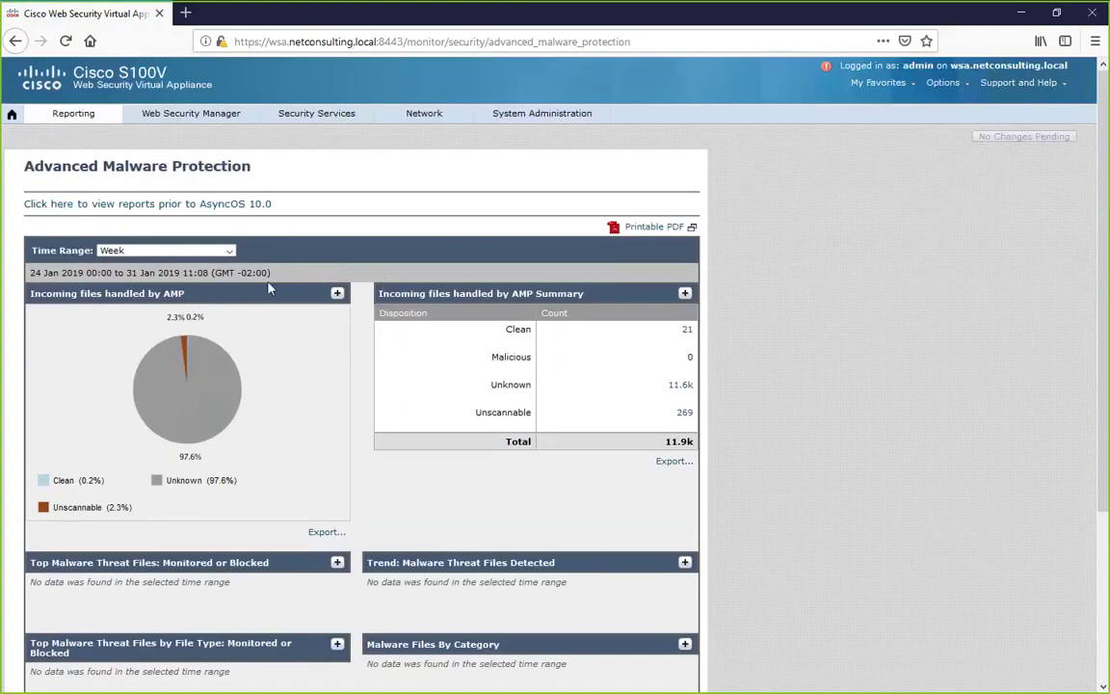
pyautogui.click(88, 114)
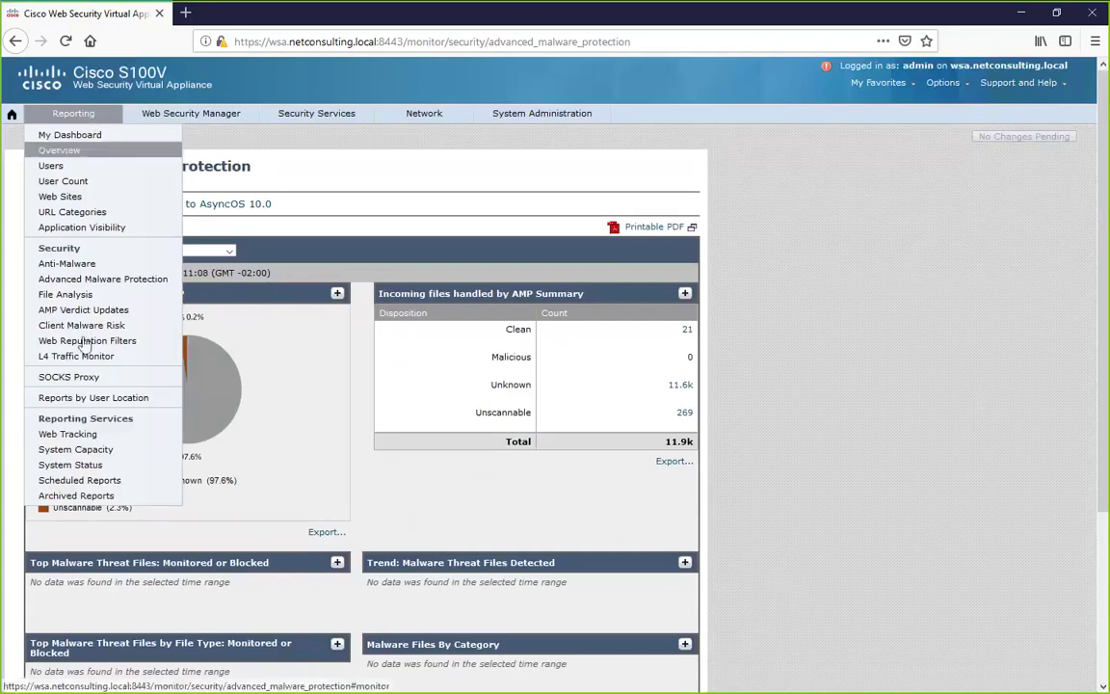
pyautogui.click(86, 436)
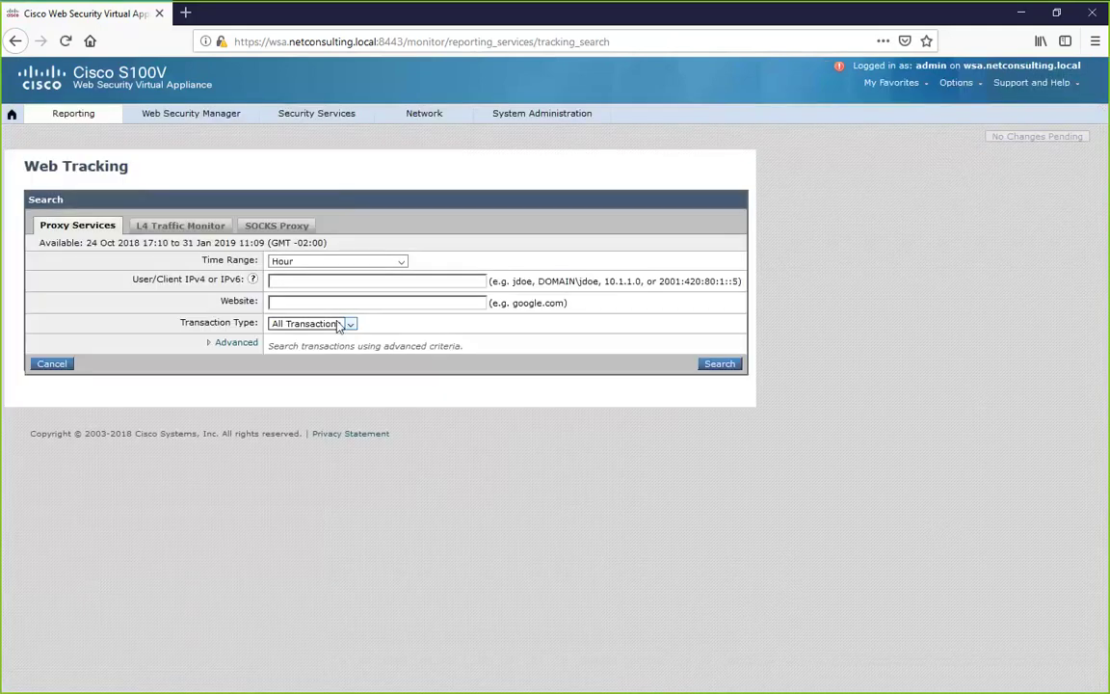
pyautogui.click(400, 262)
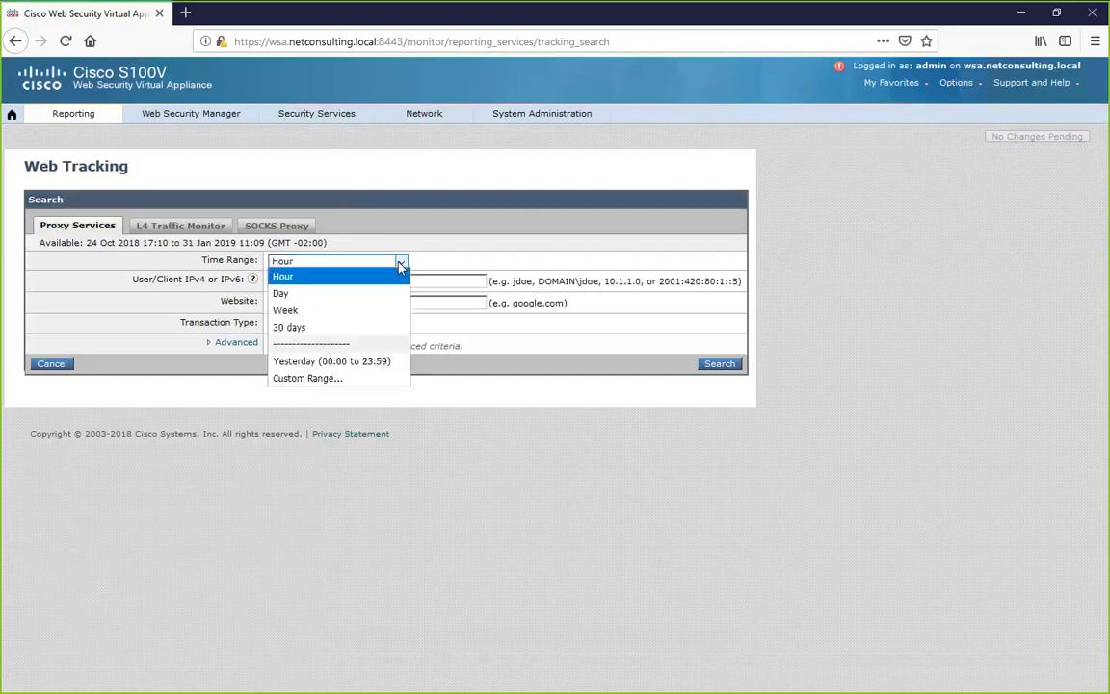
pyautogui.click(304, 309)
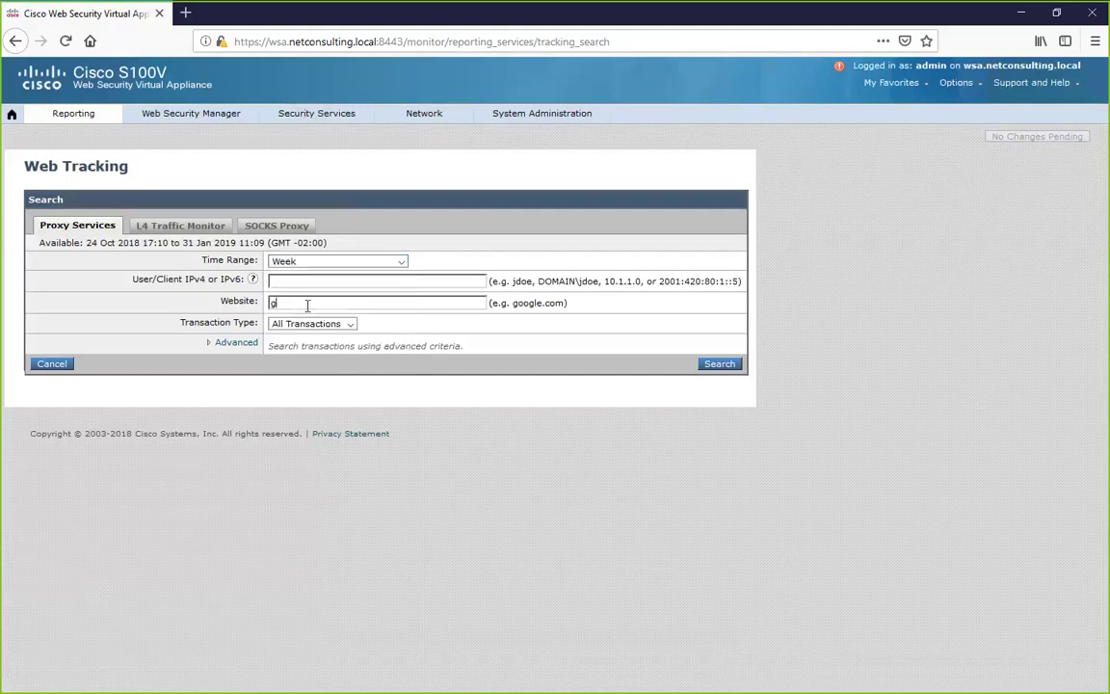
# - Search the proxy transactions for the website google.com.br with transaction type All Transactions and review the listed results
pyautogui.click(308, 305)
pyautogui.write('goo')
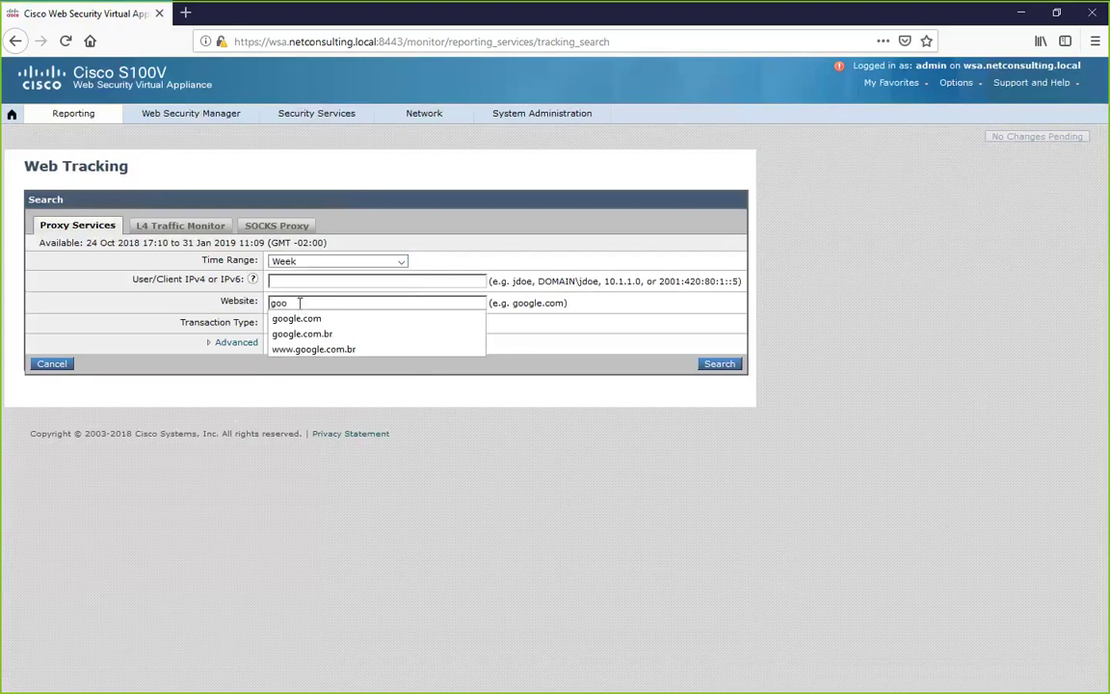
pyautogui.click(308, 334)
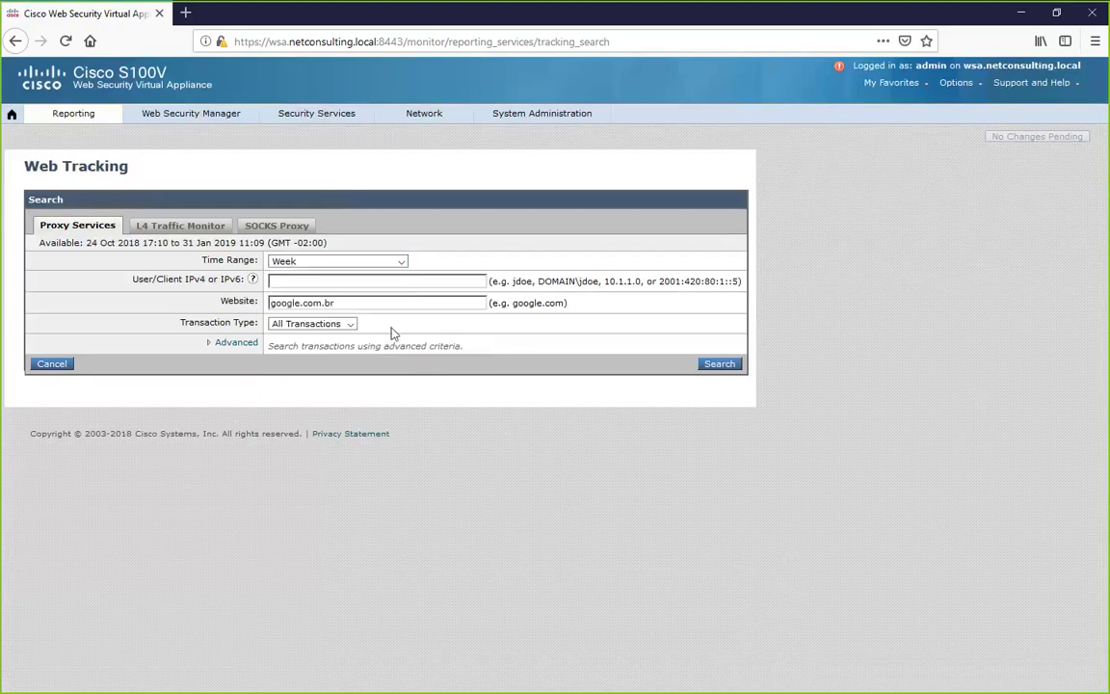
pyautogui.click(348, 324)
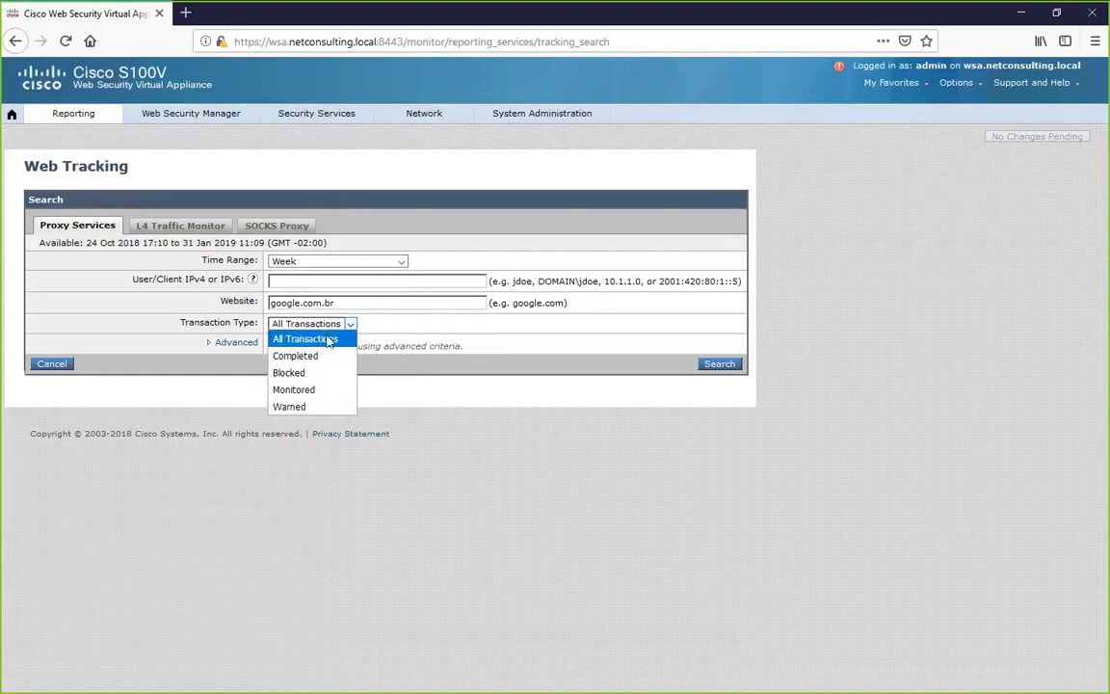
pyautogui.click(328, 341)
pyautogui.click(708, 367)
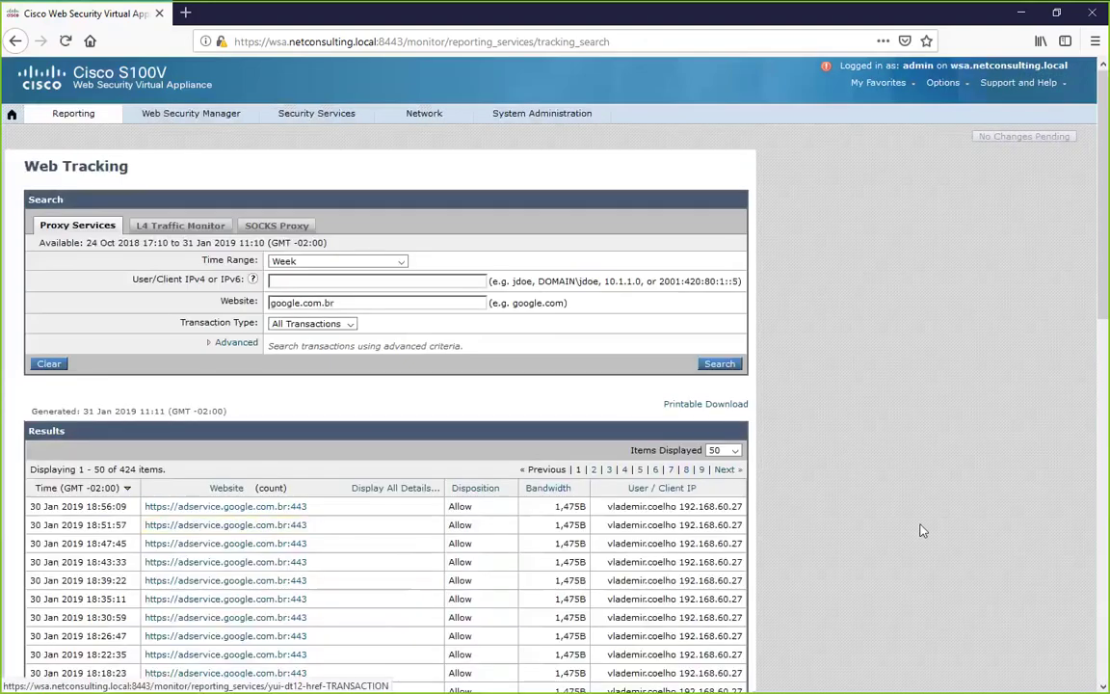
pyautogui.scroll(-3, 579, 466)
pyautogui.scroll(-2, 367, 305)
pyautogui.scroll(-7, 322, 384)
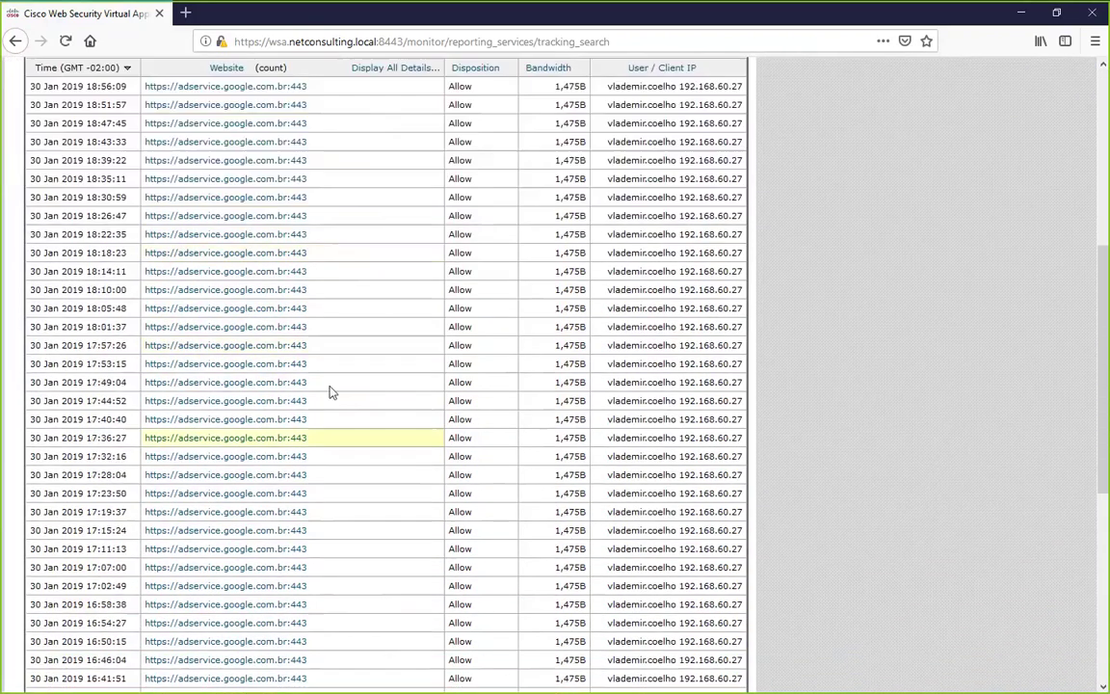
pyautogui.scroll(-5, 339, 393)
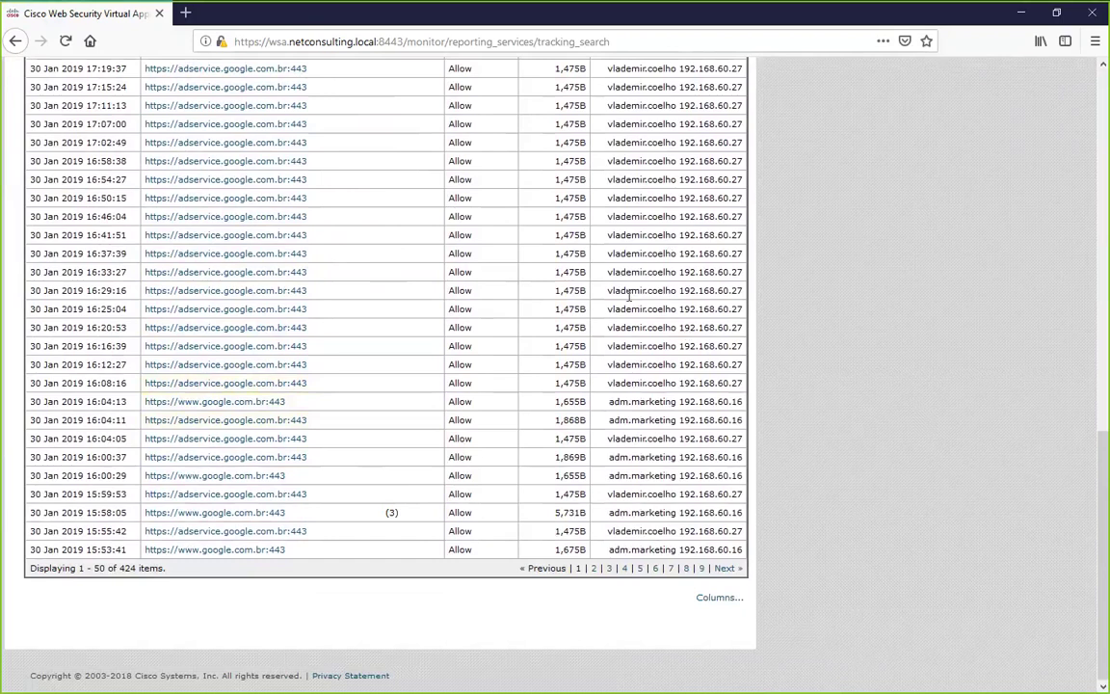
pyautogui.scroll(20, 902, 482)
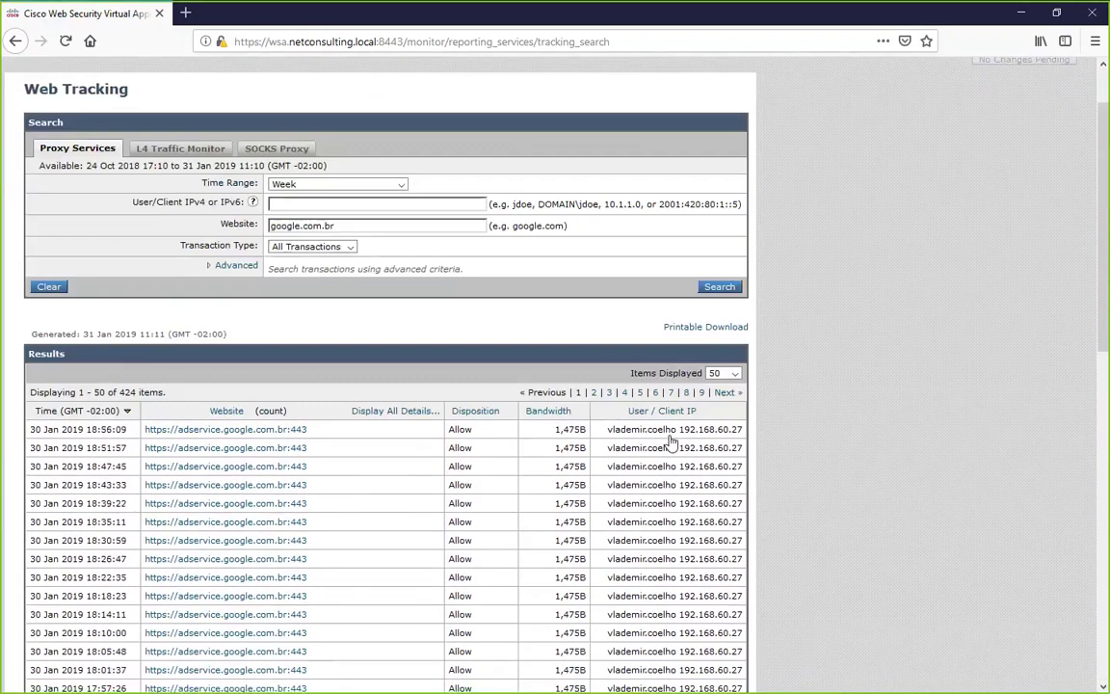
pyautogui.click(310, 247)
pyautogui.click(290, 292)
pyautogui.click(721, 288)
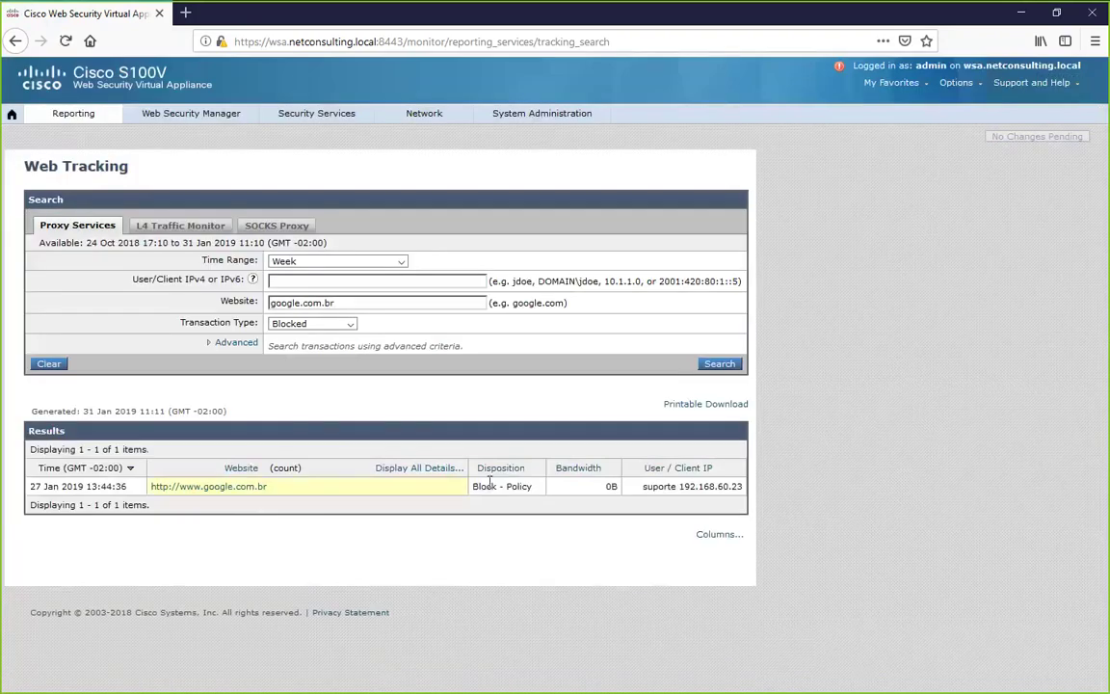
pyautogui.click(247, 489)
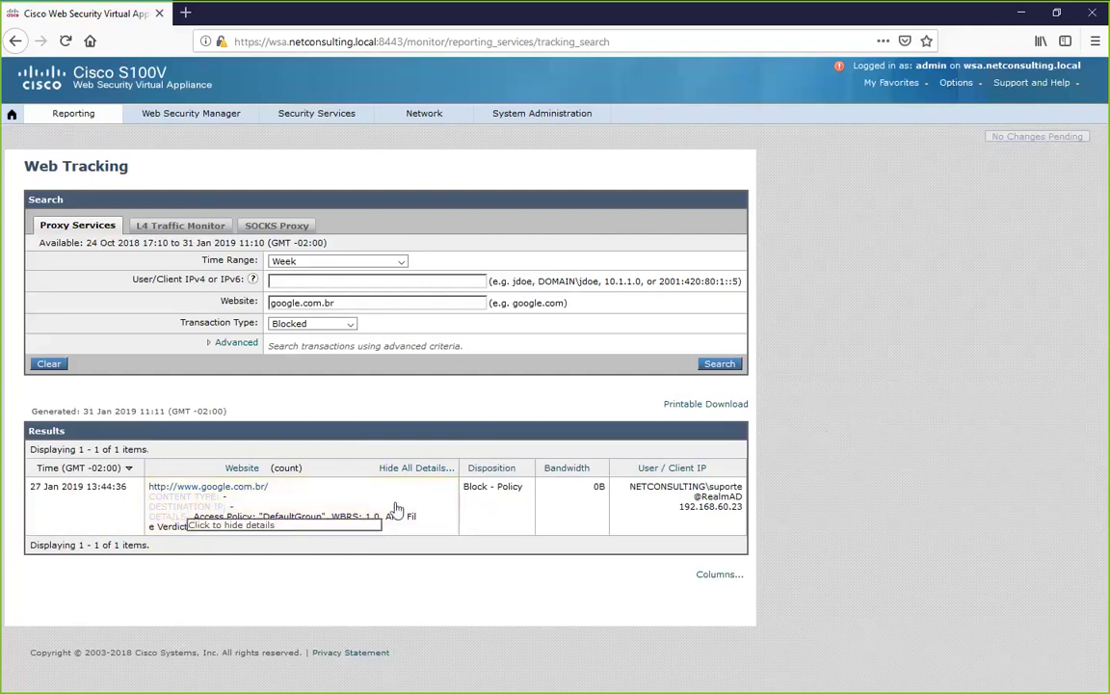
# - Set the transaction type back to All Transactions and rerun the google.com.br search
pyautogui.click(350, 324)
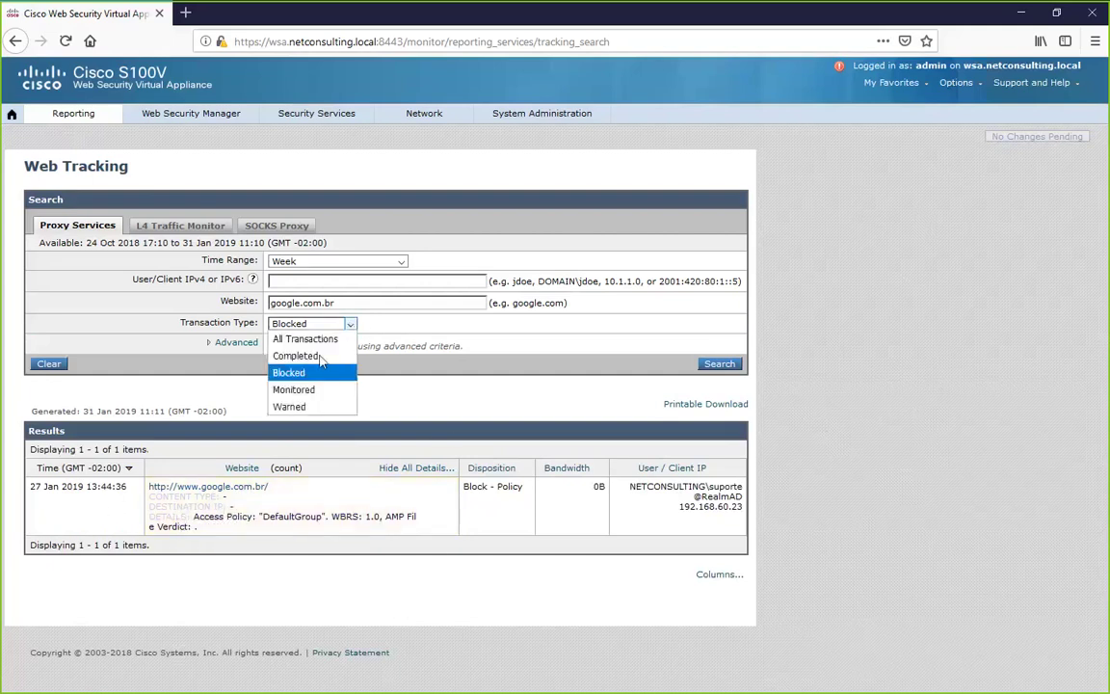
pyautogui.click(313, 339)
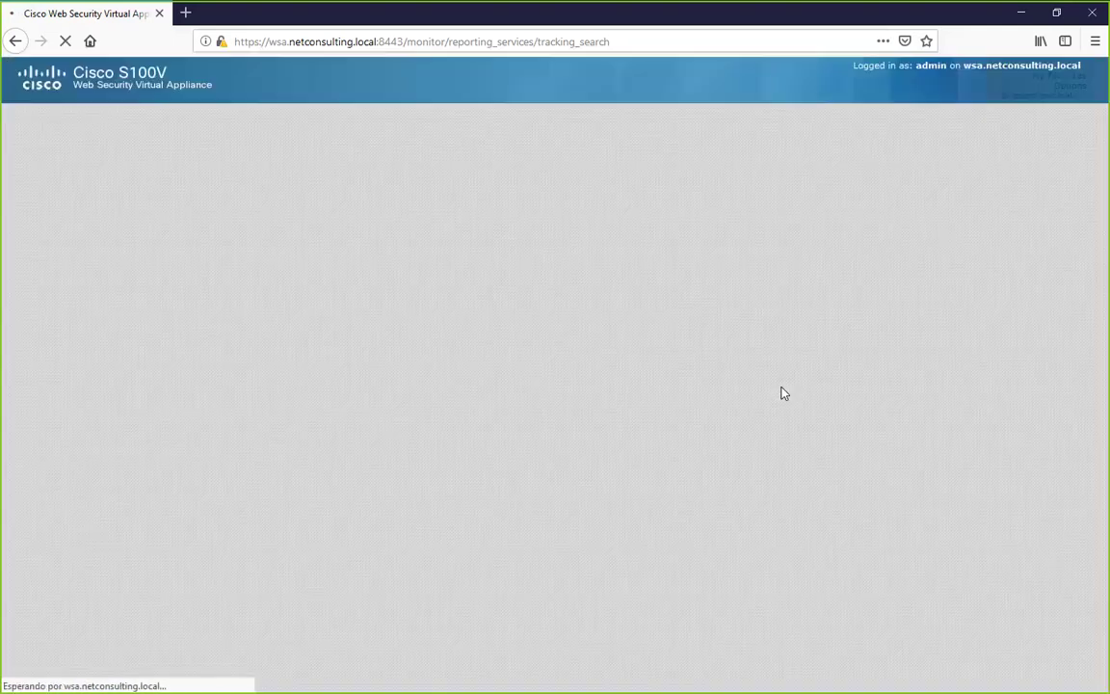
pyautogui.scroll(-10, 875, 472)
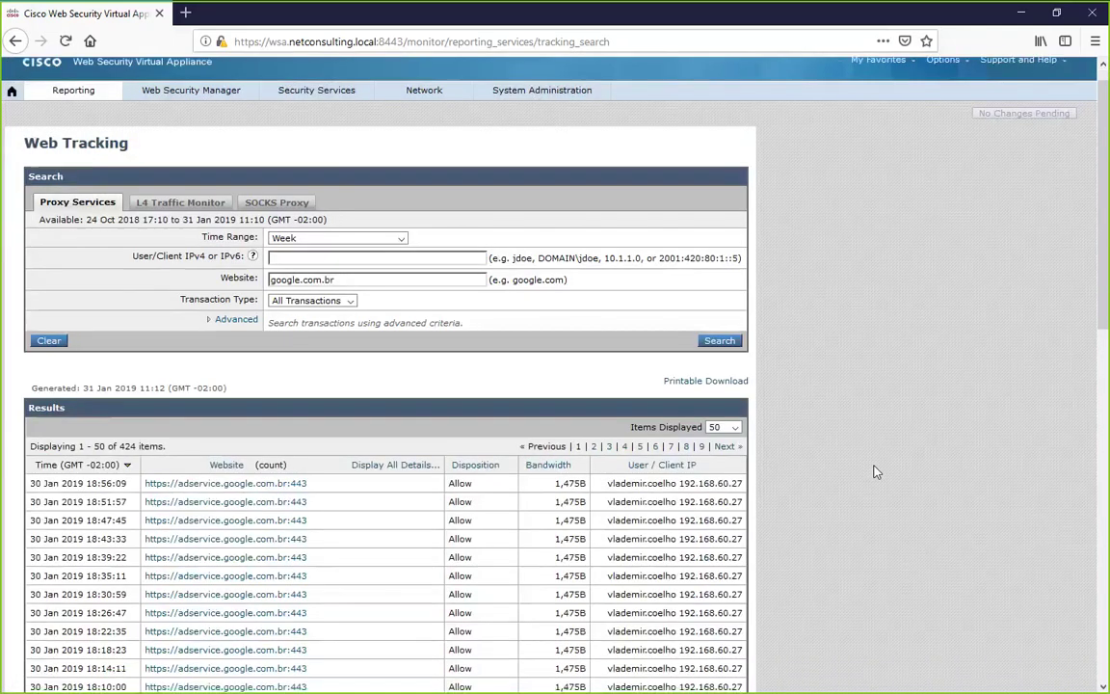
pyautogui.scroll(-1, 547, 513)
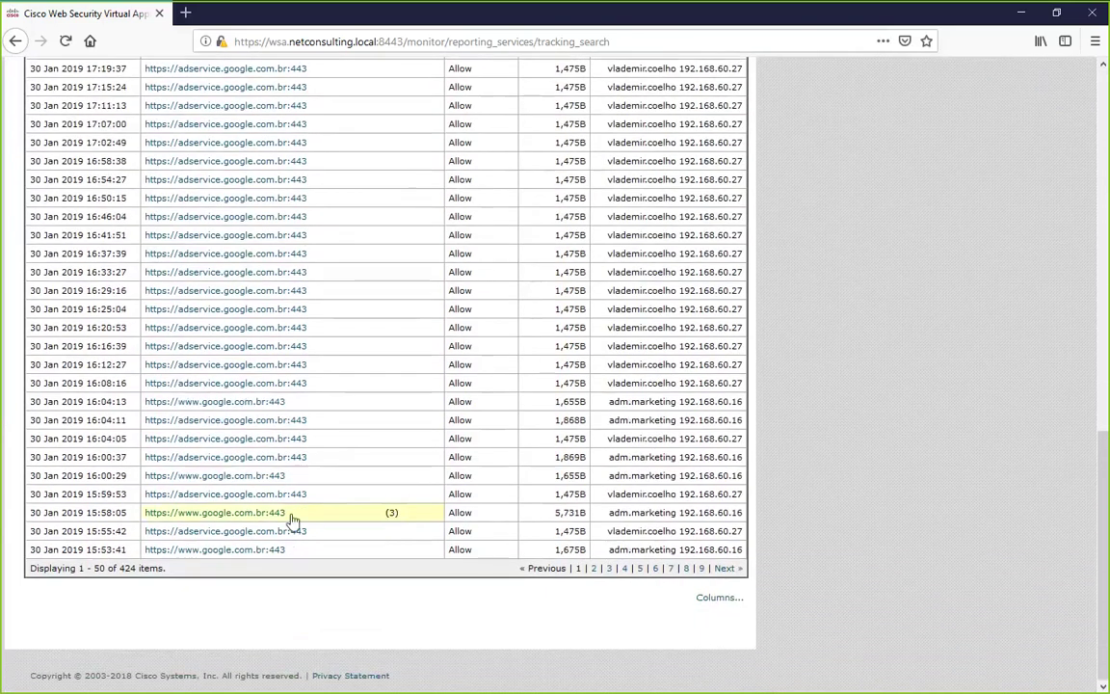
pyautogui.click(387, 519)
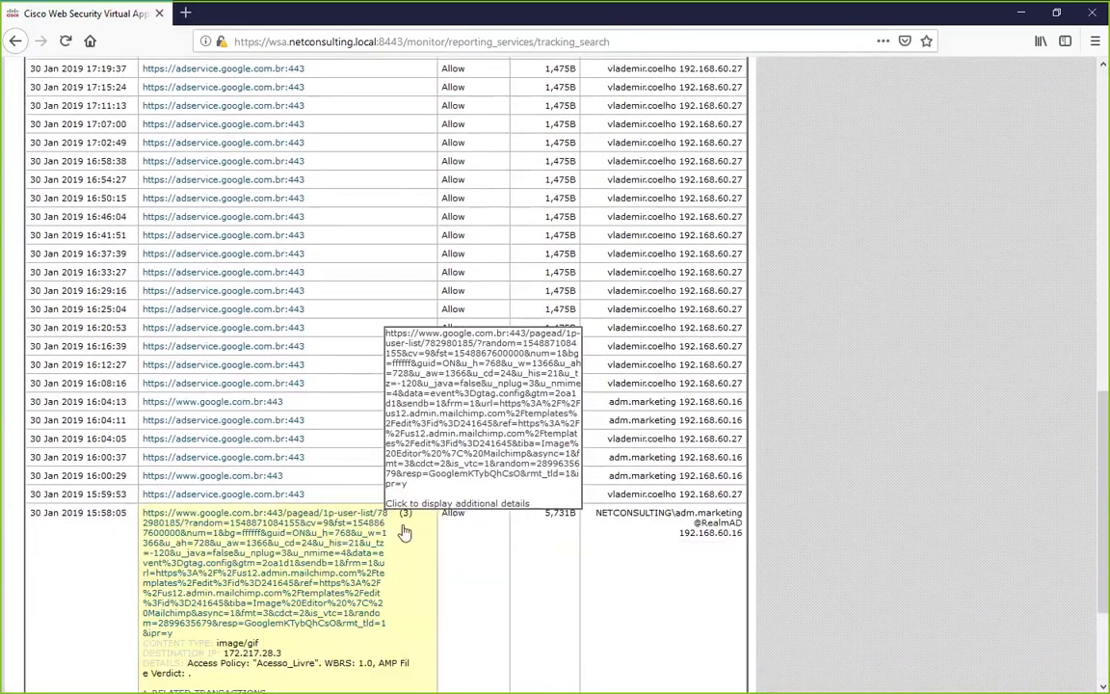
pyautogui.scroll(-3, 404, 528)
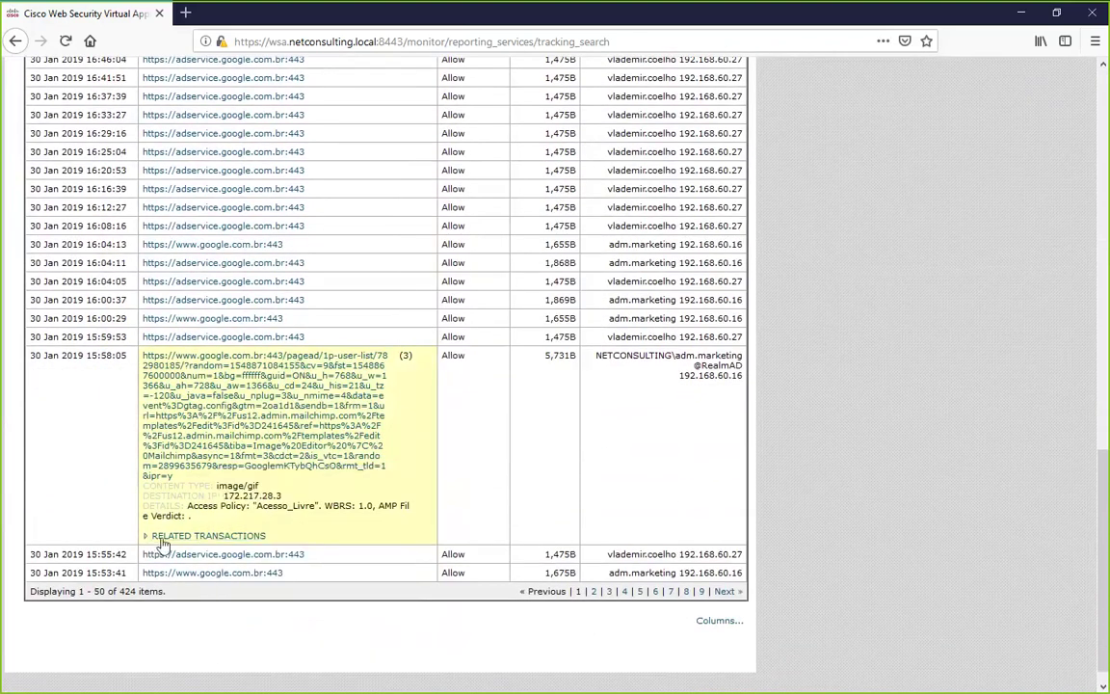
pyautogui.click(150, 489)
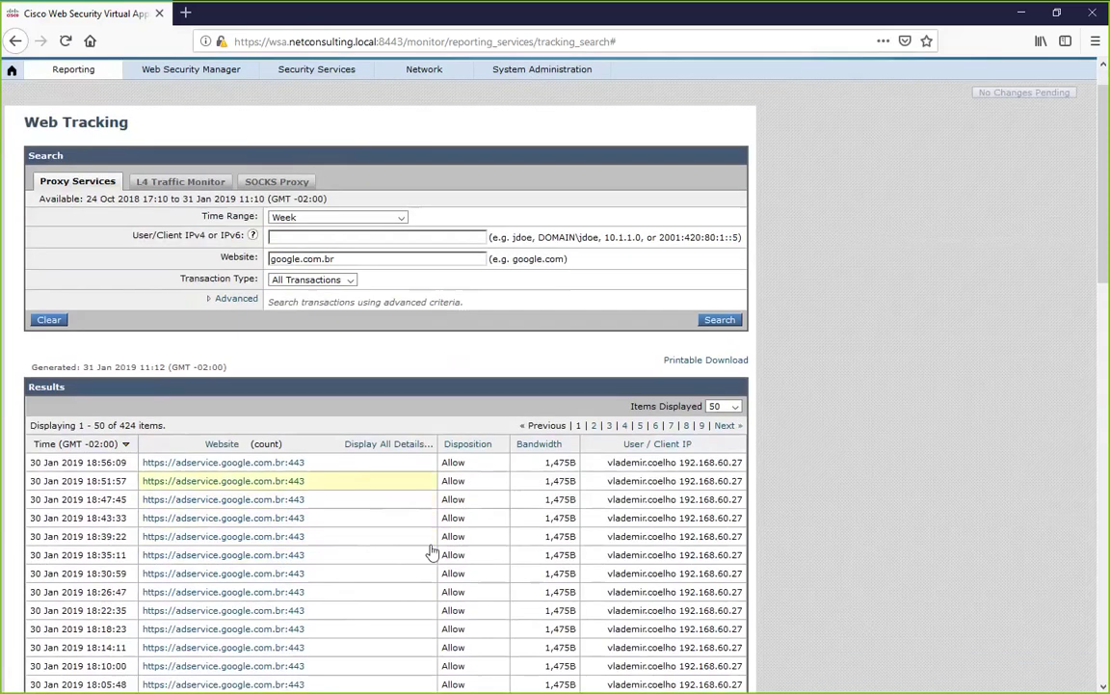
pyautogui.scroll(-10, 441, 550)
pyautogui.scroll(-11, 443, 549)
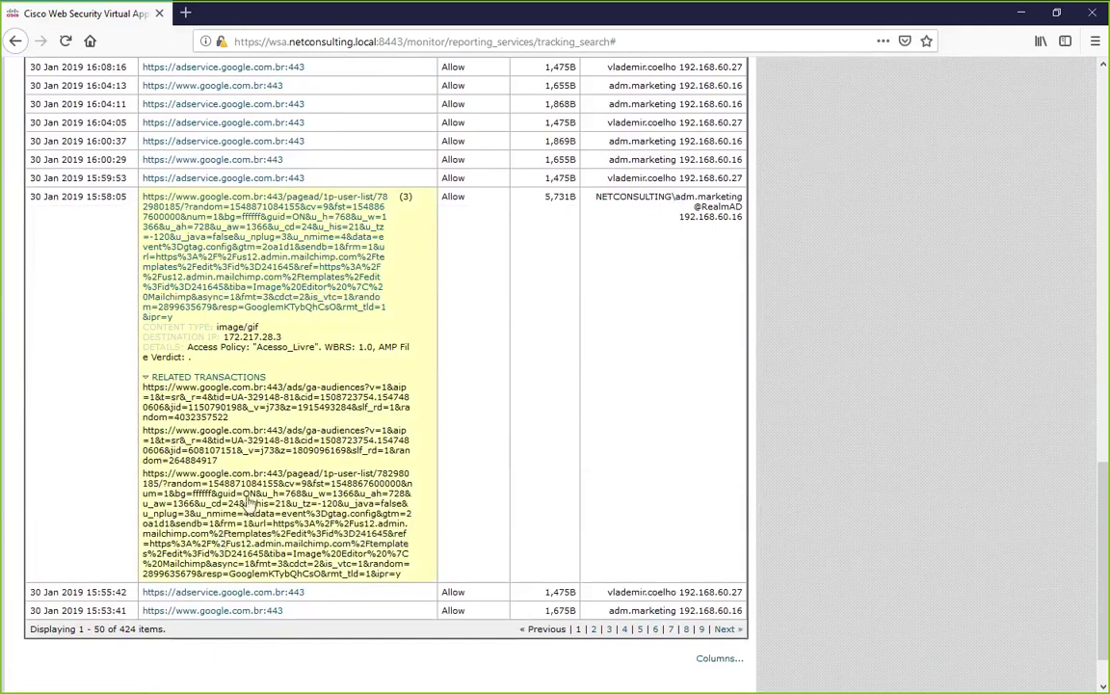
pyautogui.click(148, 384)
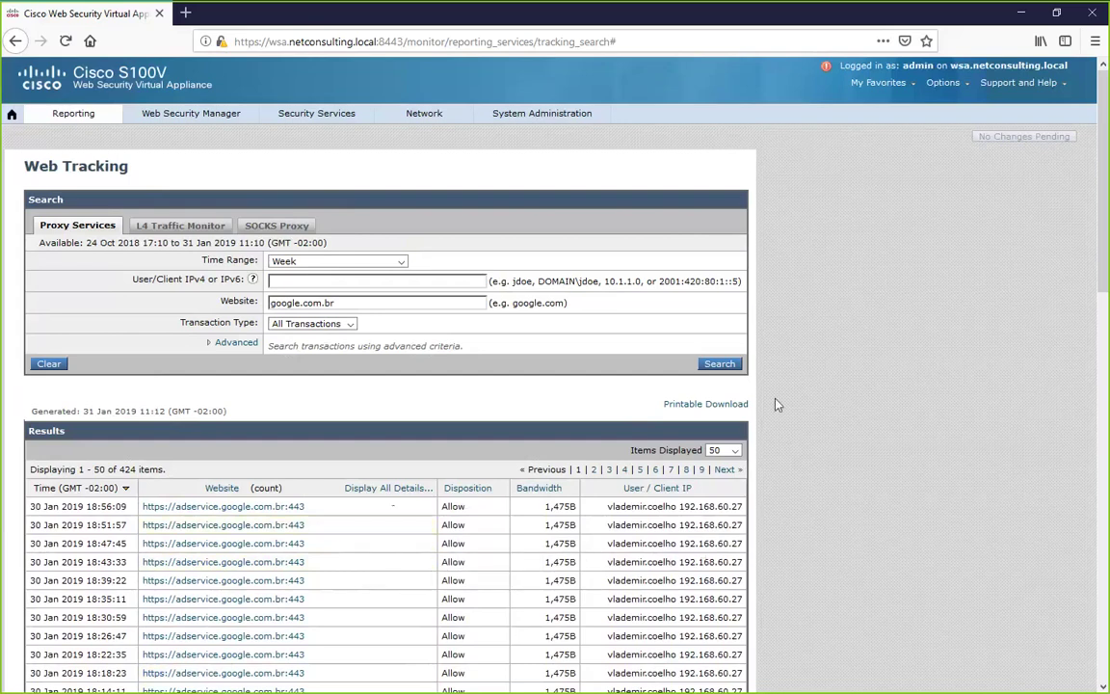
# - Open the Identification Profiles page and open the Internet Netconsulting profile for editing
pyautogui.moveTo(181, 115)
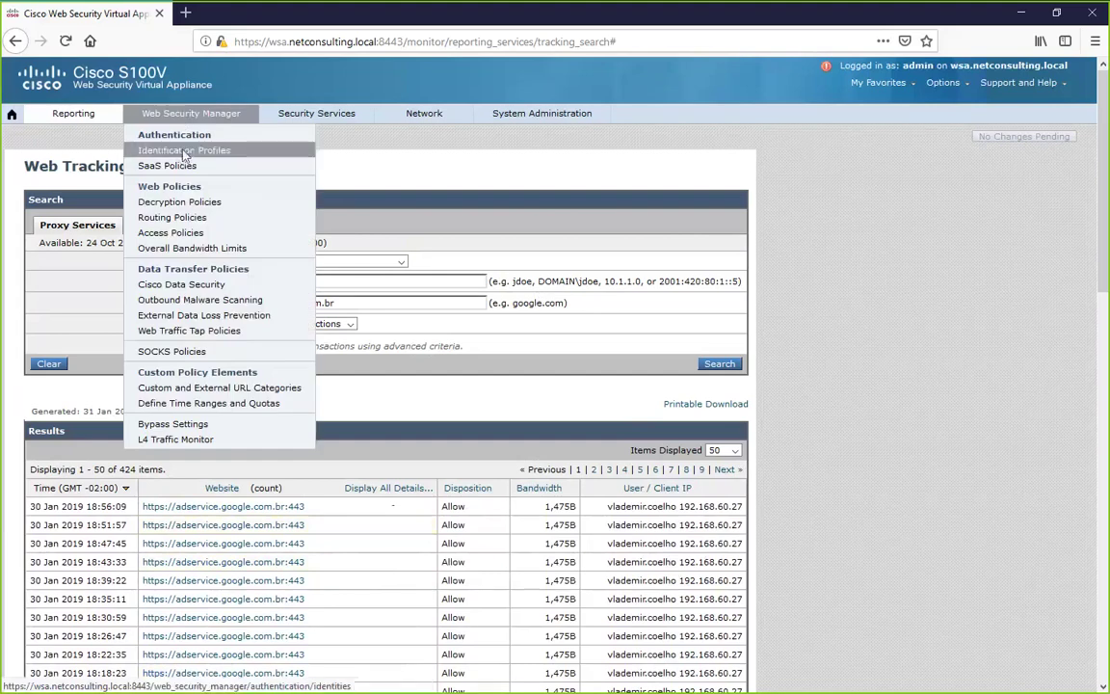
pyautogui.click(185, 152)
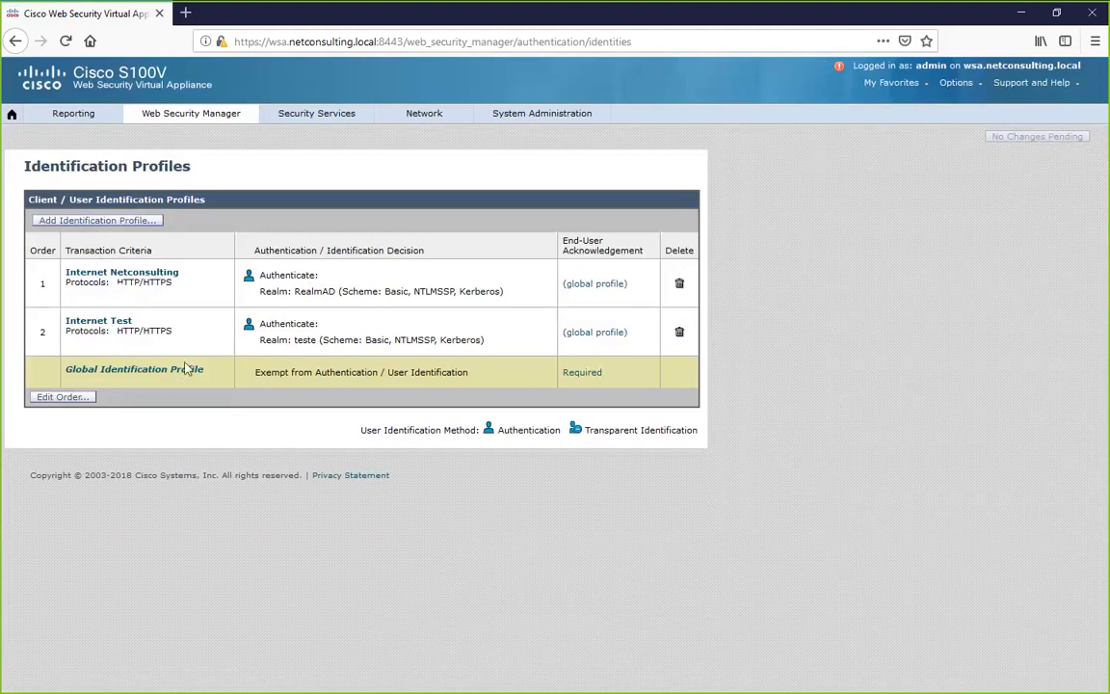
pyautogui.click(151, 275)
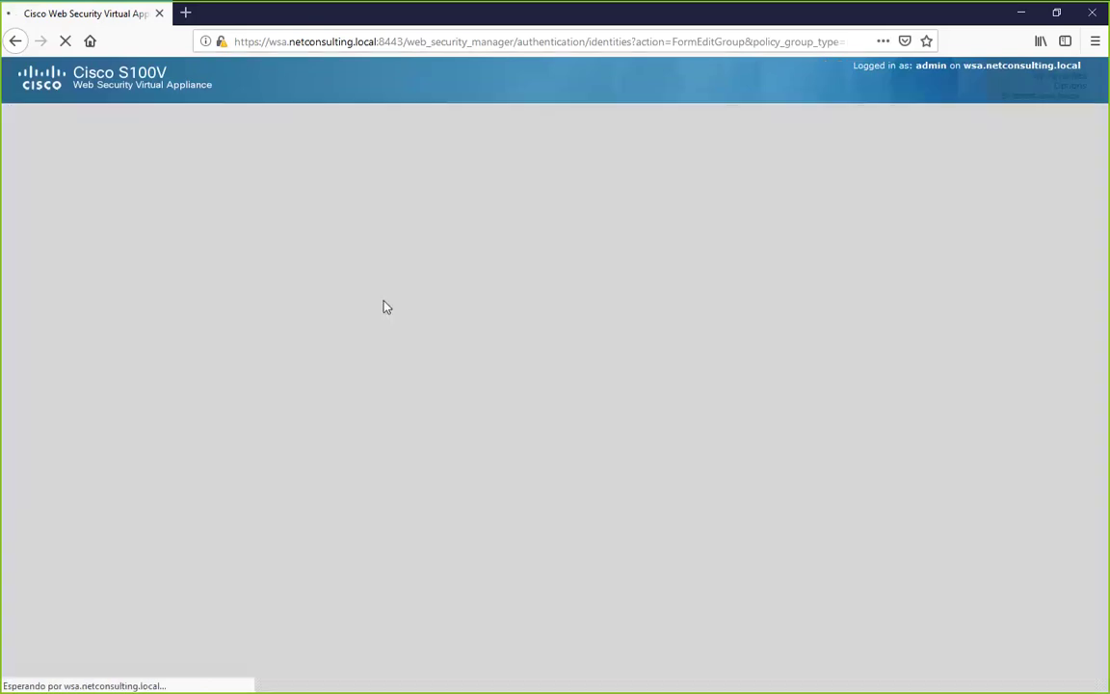
# - Examine the Internet Netconsulting profile's authentication realm, surrogate and membership settings, and leave the profile without saving
pyautogui.scroll(-3, 672, 385)
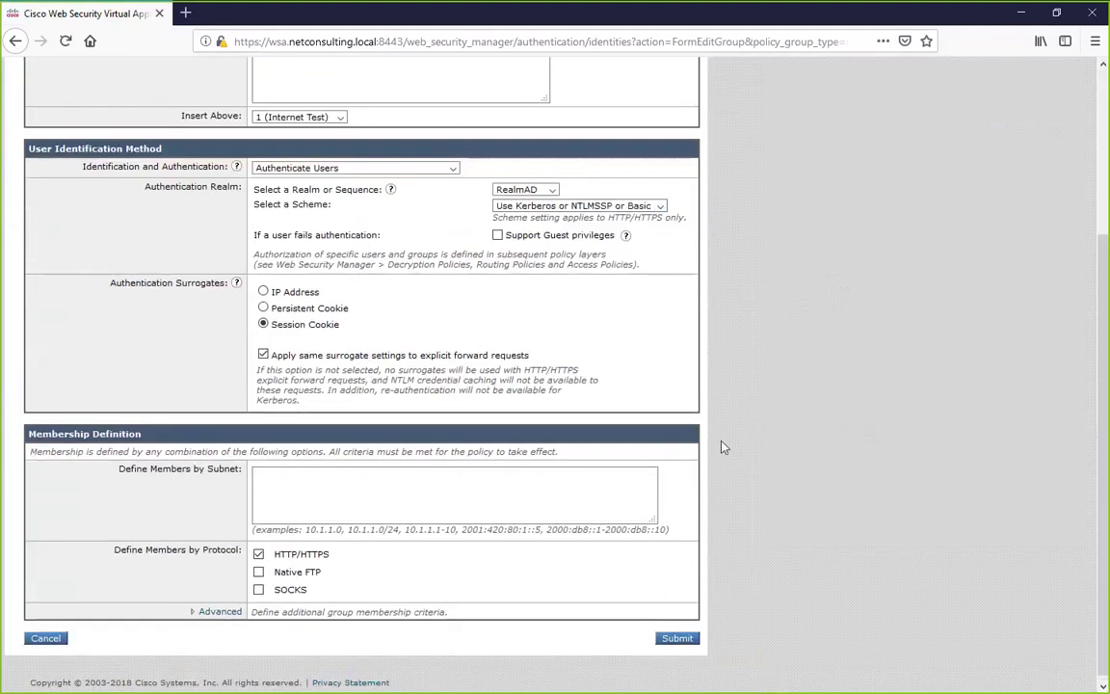
pyautogui.scroll(3, 720, 448)
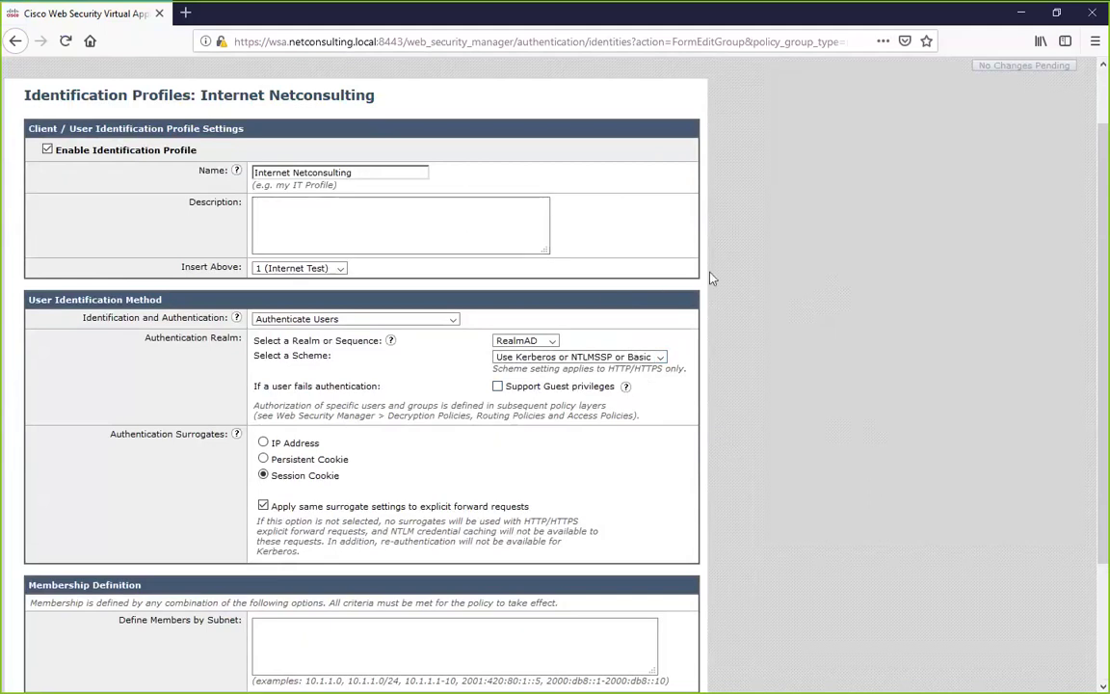
pyautogui.scroll(-3, 793, 401)
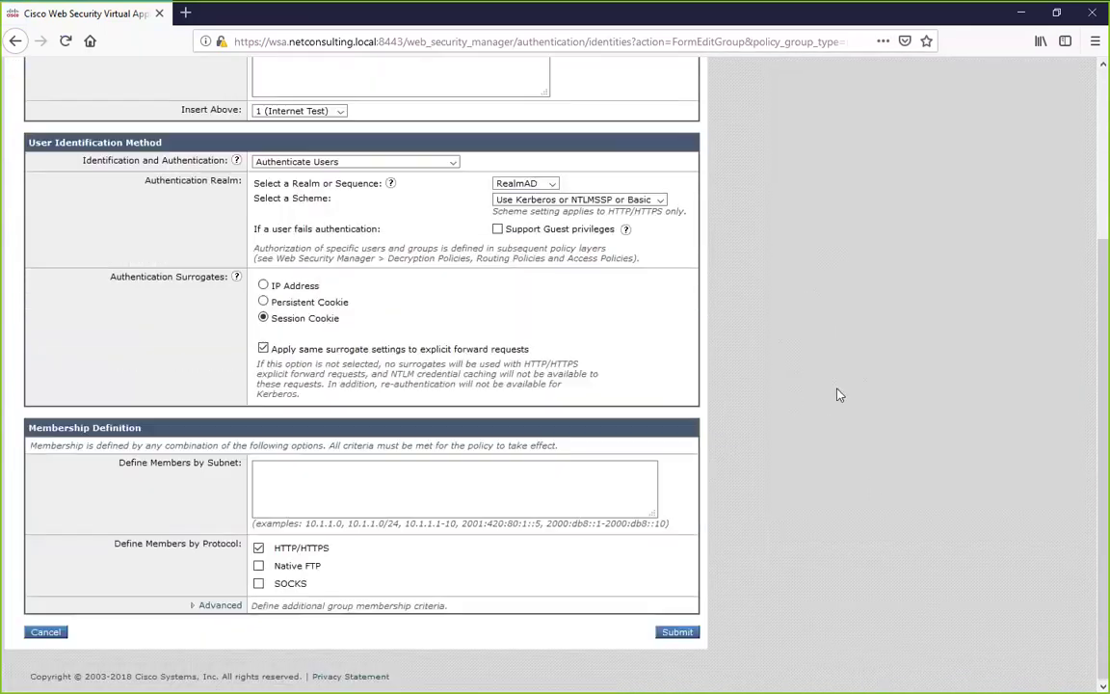
pyautogui.scroll(1, 713, 468)
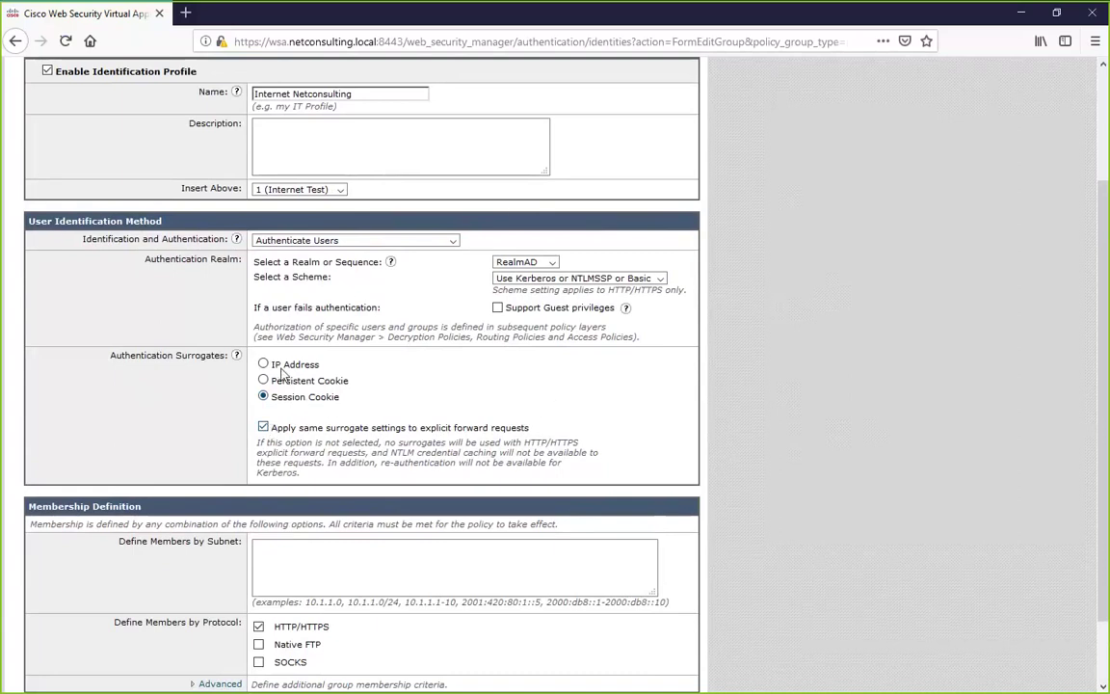
pyautogui.scroll(-3, 798, 413)
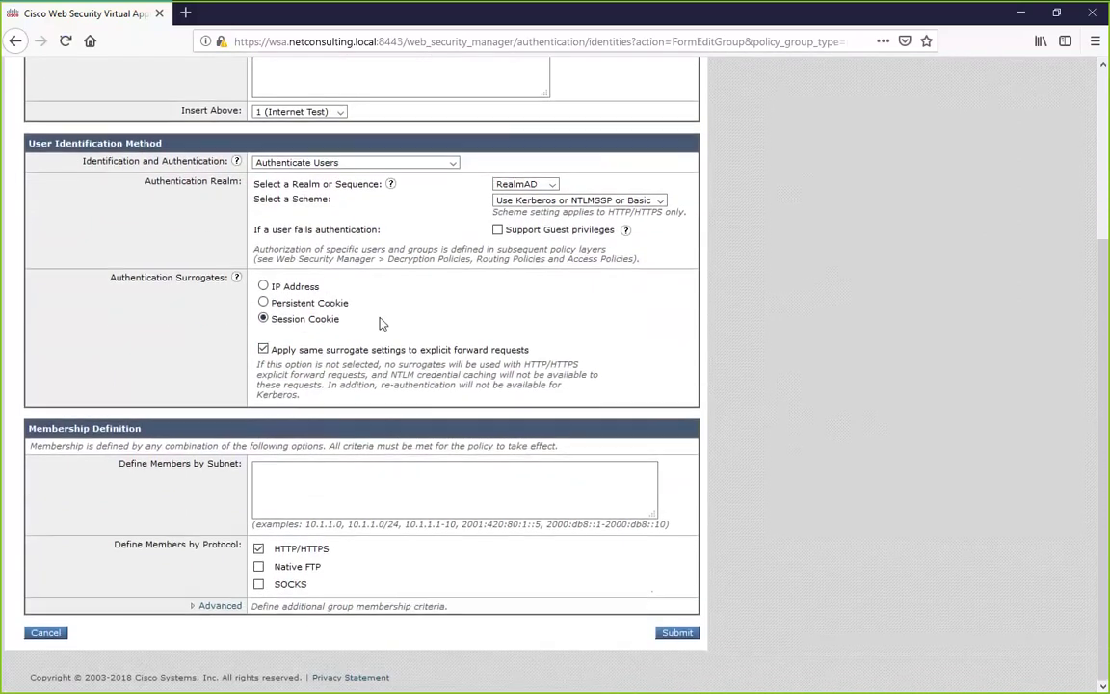
pyautogui.click(50, 633)
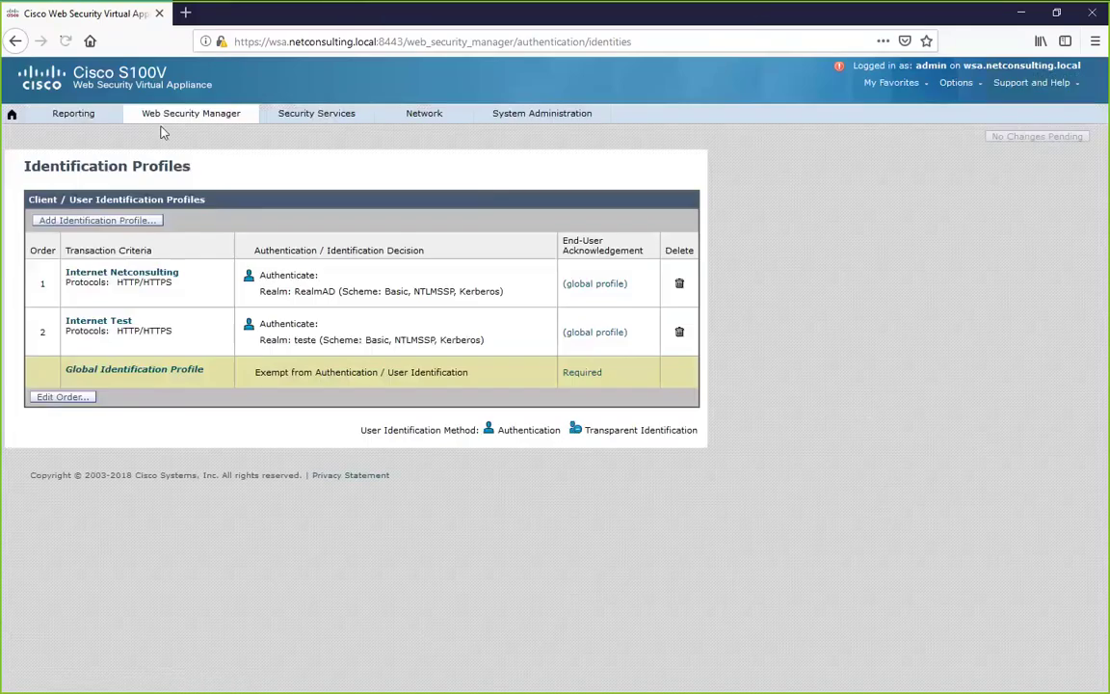
# - Go to the Decryption Policies and open the URL filtering settings of the Decryption Acess policy
pyautogui.moveTo(166, 121)
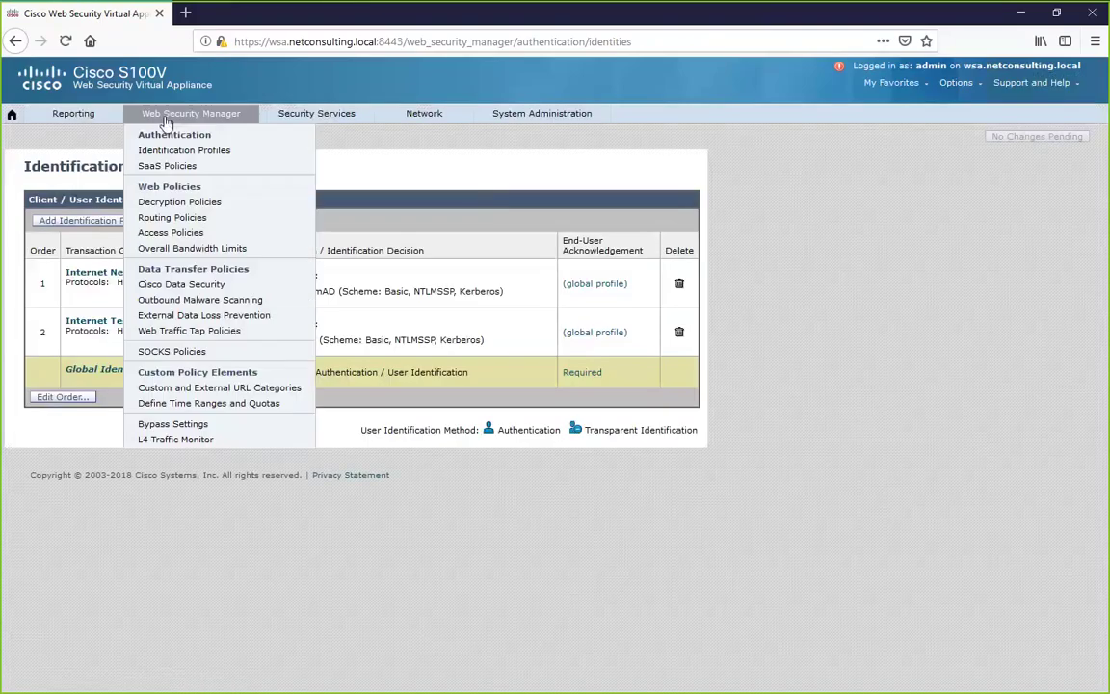
pyautogui.click(174, 202)
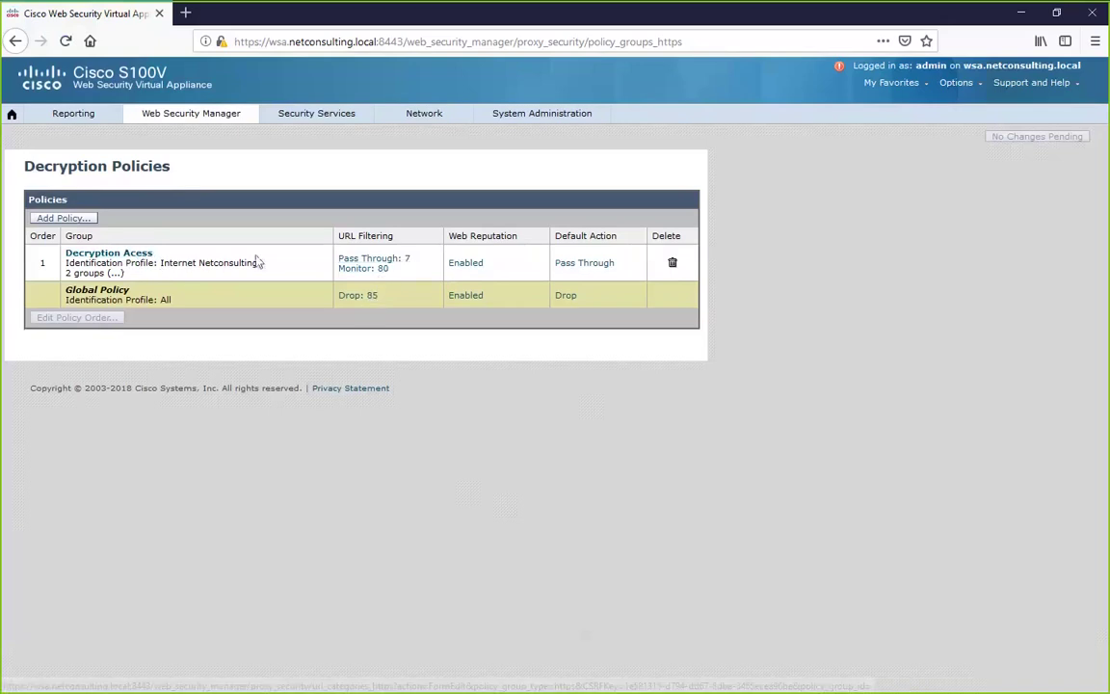
pyautogui.click(379, 267)
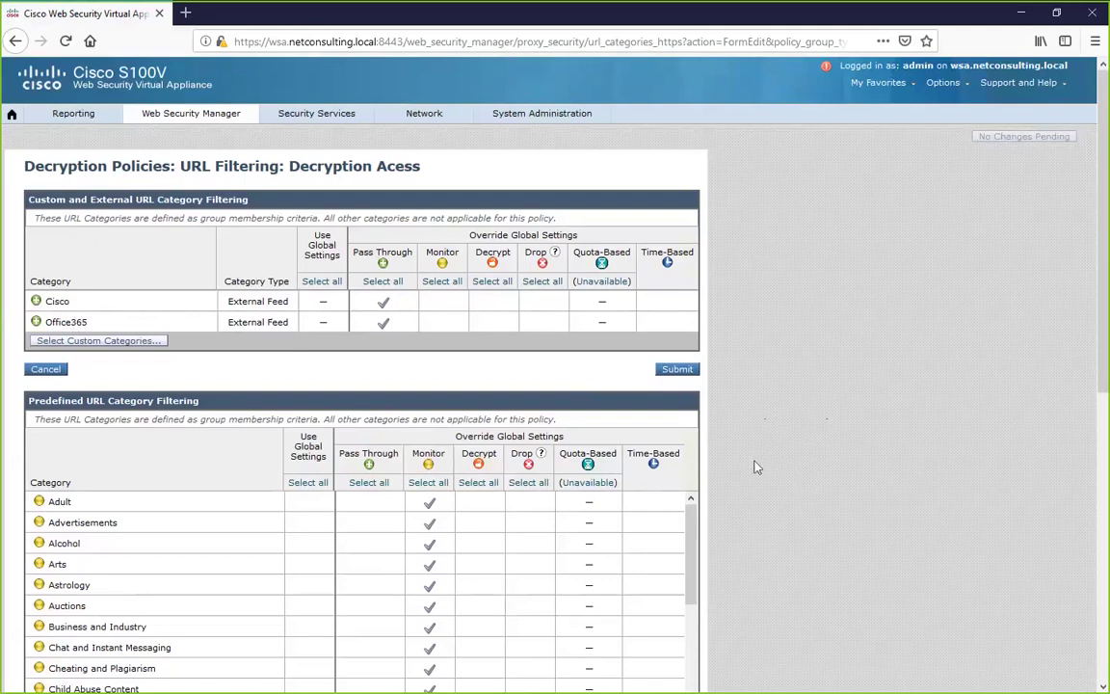
# - Examine which predefined URL categories the Decryption Acess policy passes through or monitors, and return to the policy list without saving
pyautogui.scroll(-5, 848, 463)
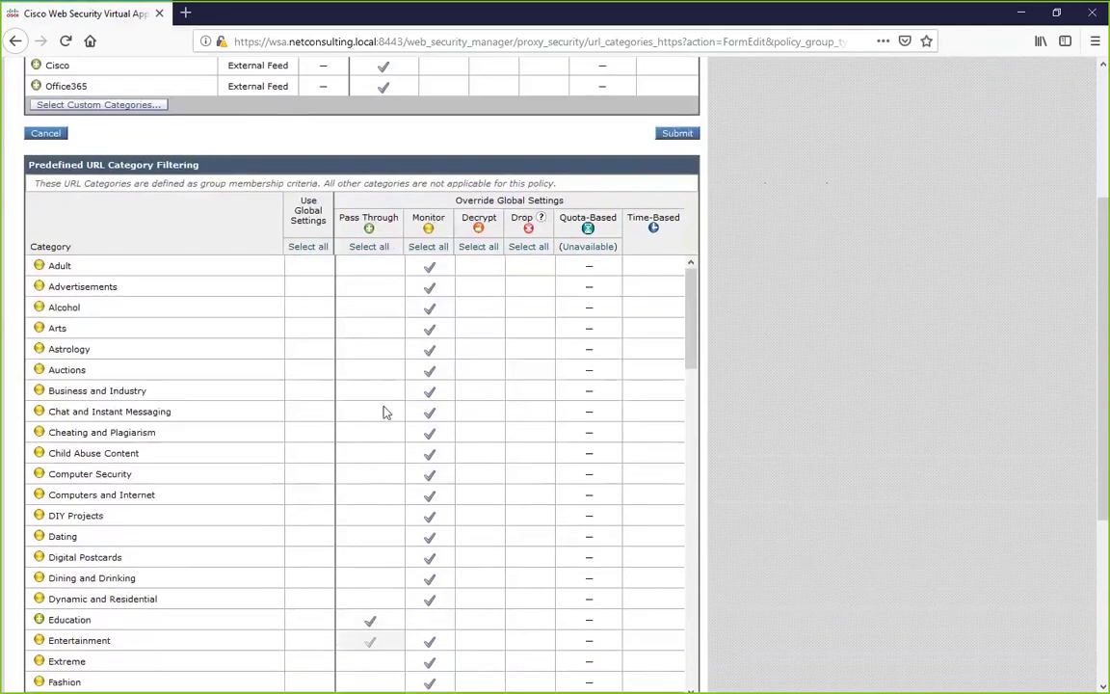
pyautogui.scroll(-3, 376, 344)
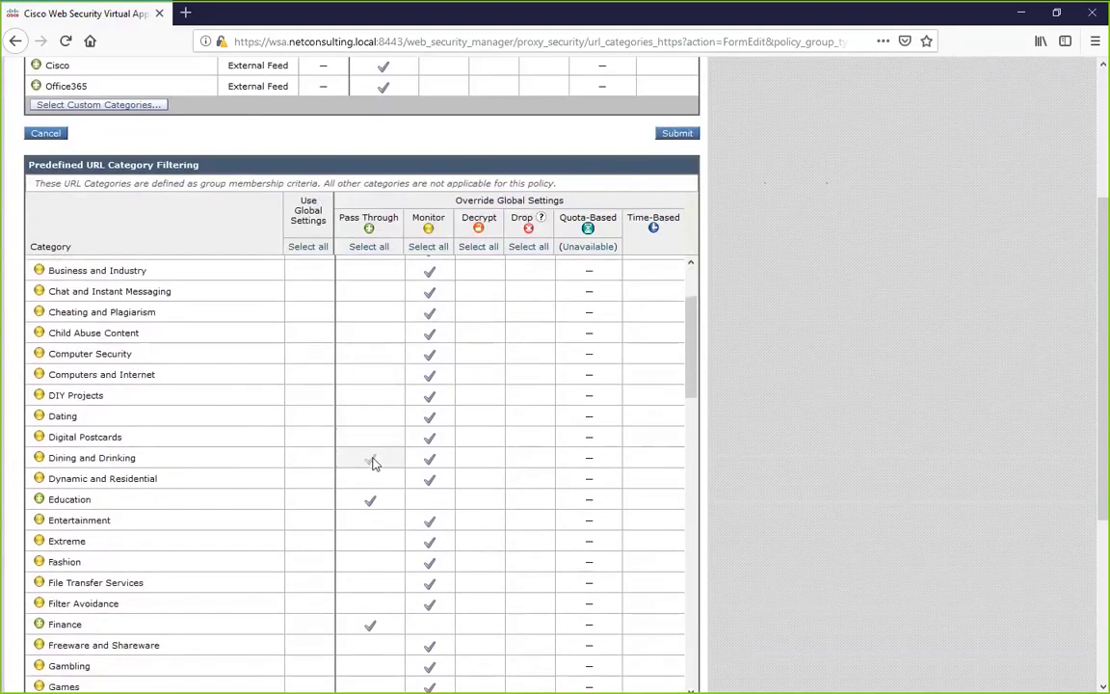
pyautogui.scroll(-1, 386, 501)
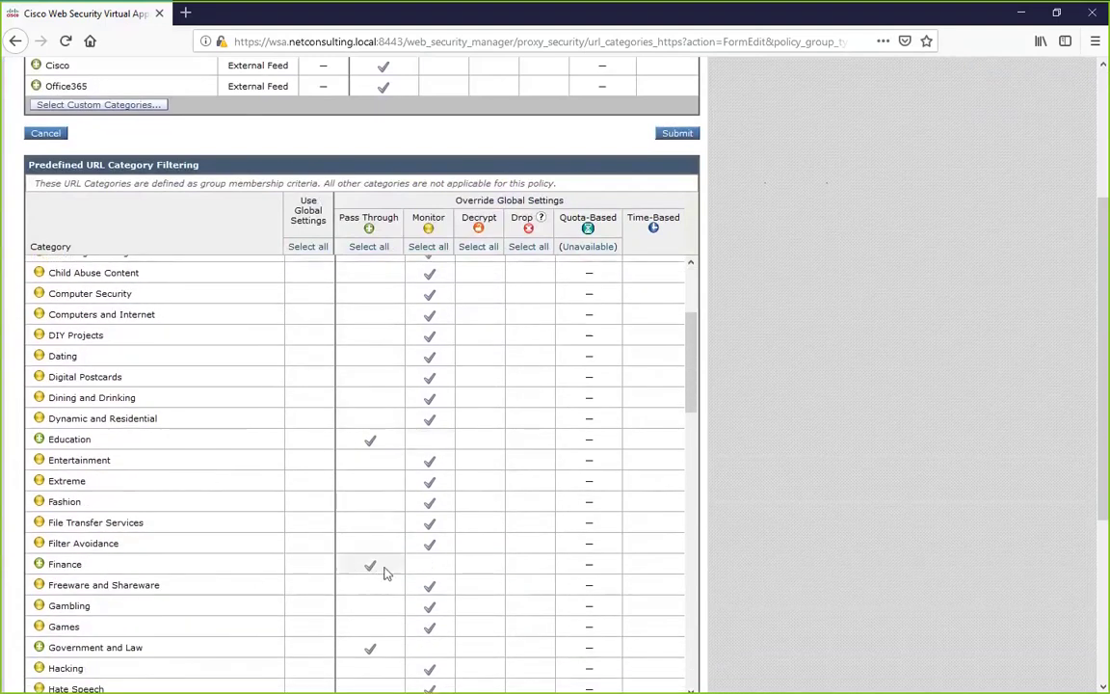
pyautogui.scroll(-1, 357, 574)
pyautogui.scroll(-2, 332, 577)
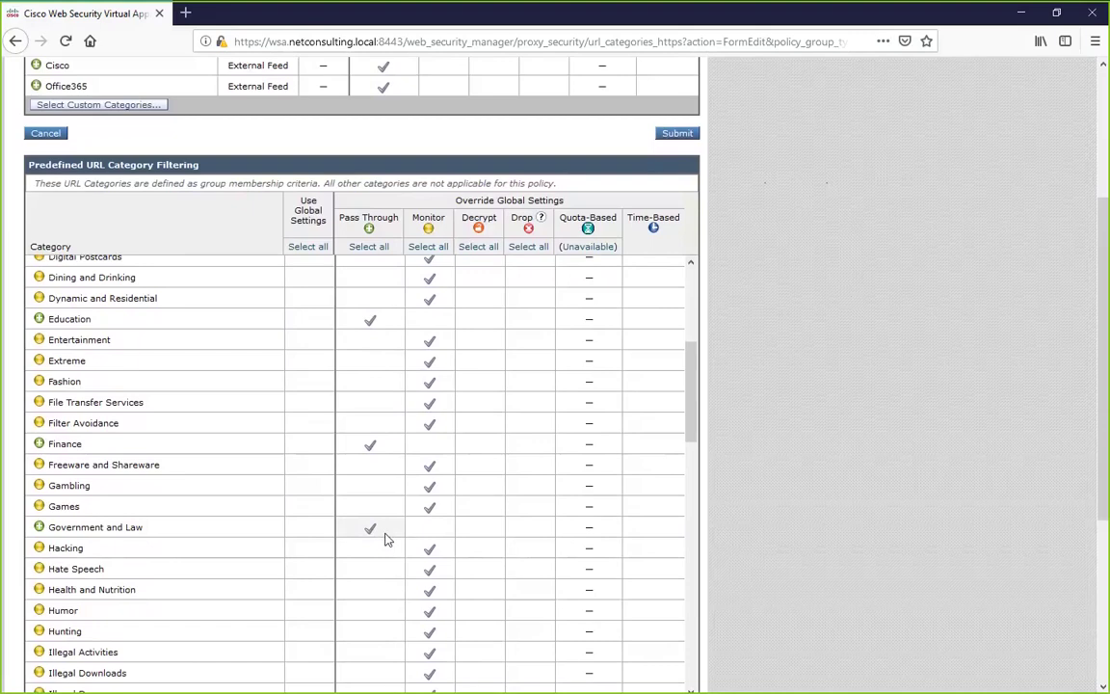
pyautogui.scroll(-3, 384, 539)
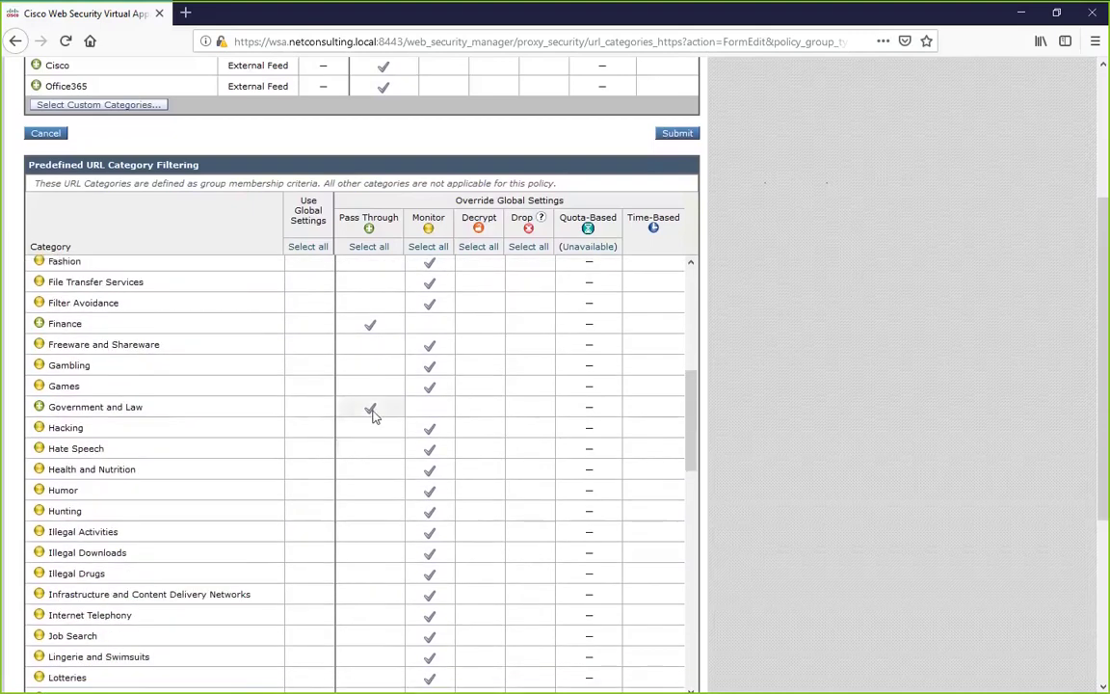
pyautogui.scroll(-10, 414, 508)
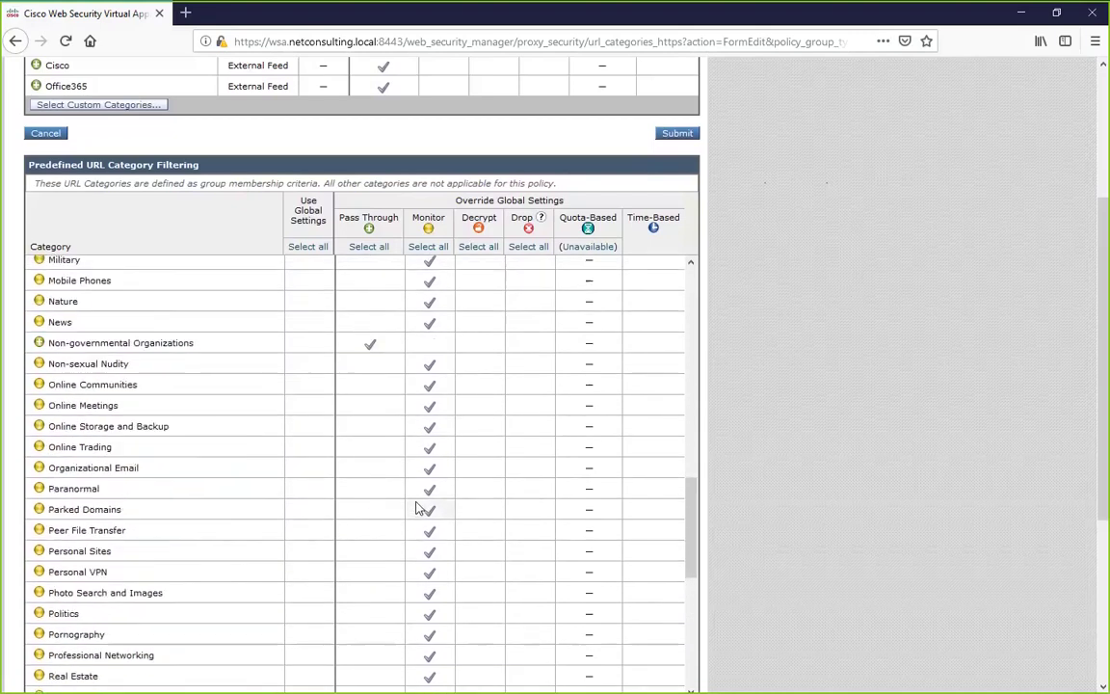
pyautogui.scroll(-1, 416, 508)
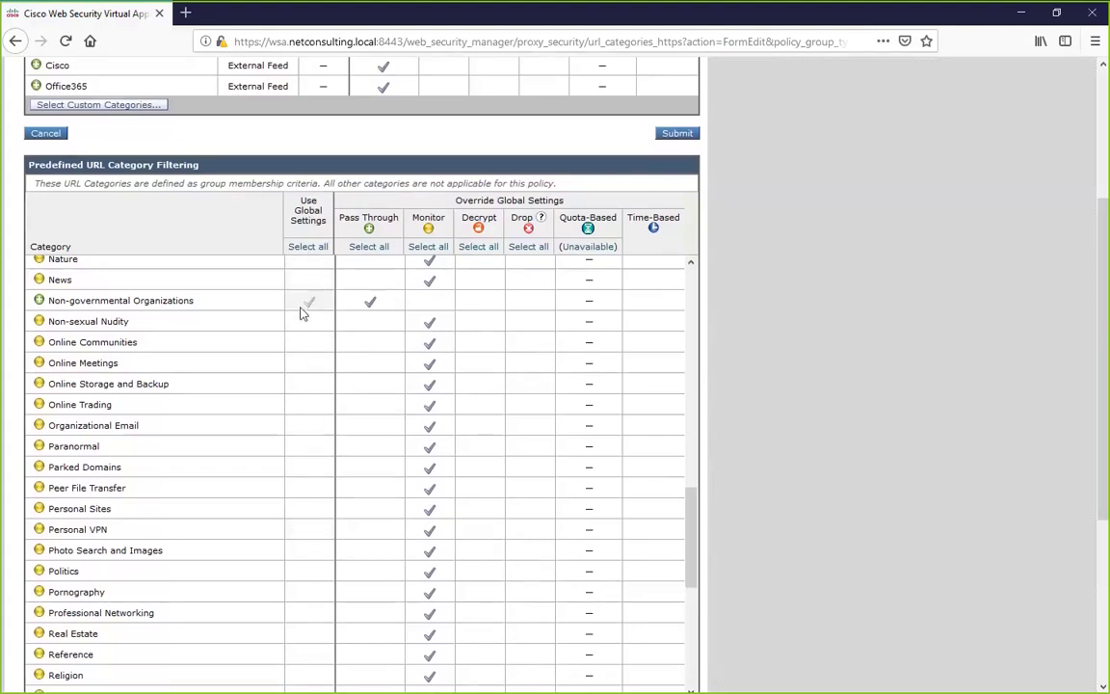
pyautogui.scroll(-5, 862, 476)
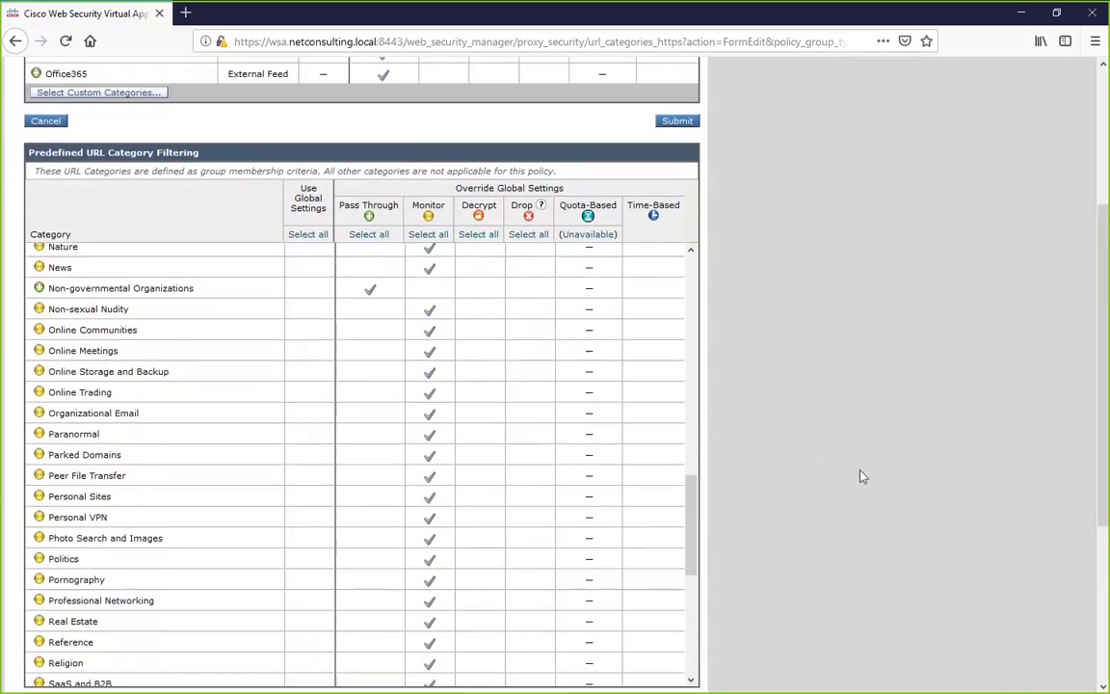
pyautogui.click(46, 422)
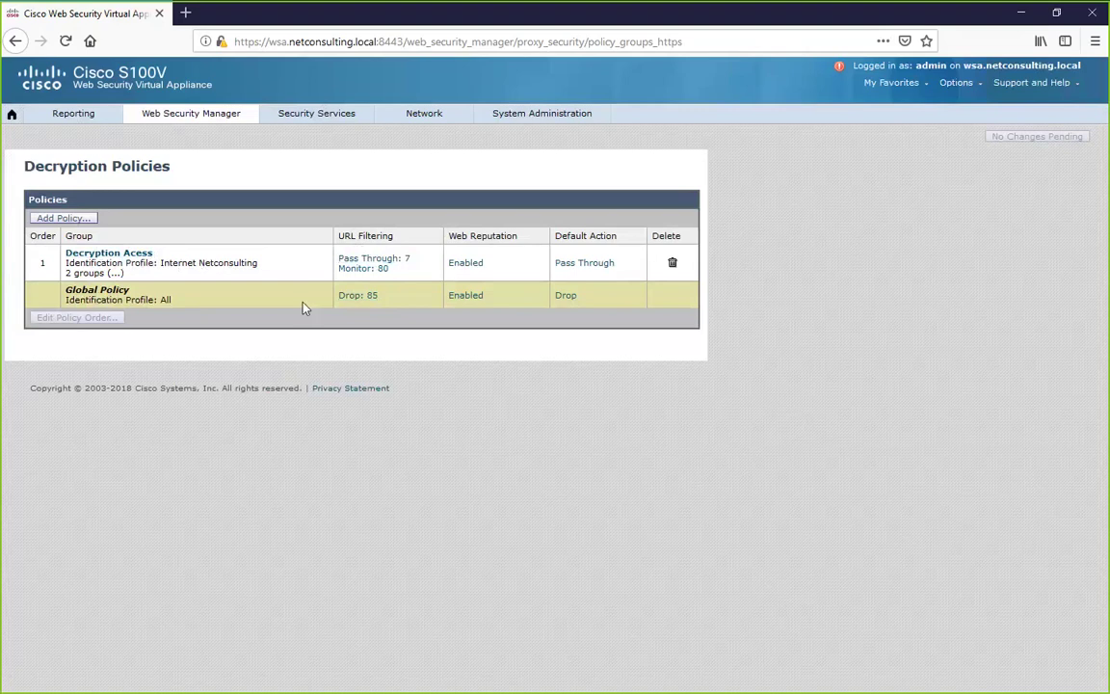
# - Go to the Access Policies and open the URL filtering settings of the Acesso Restrito policy
pyautogui.moveTo(187, 113)
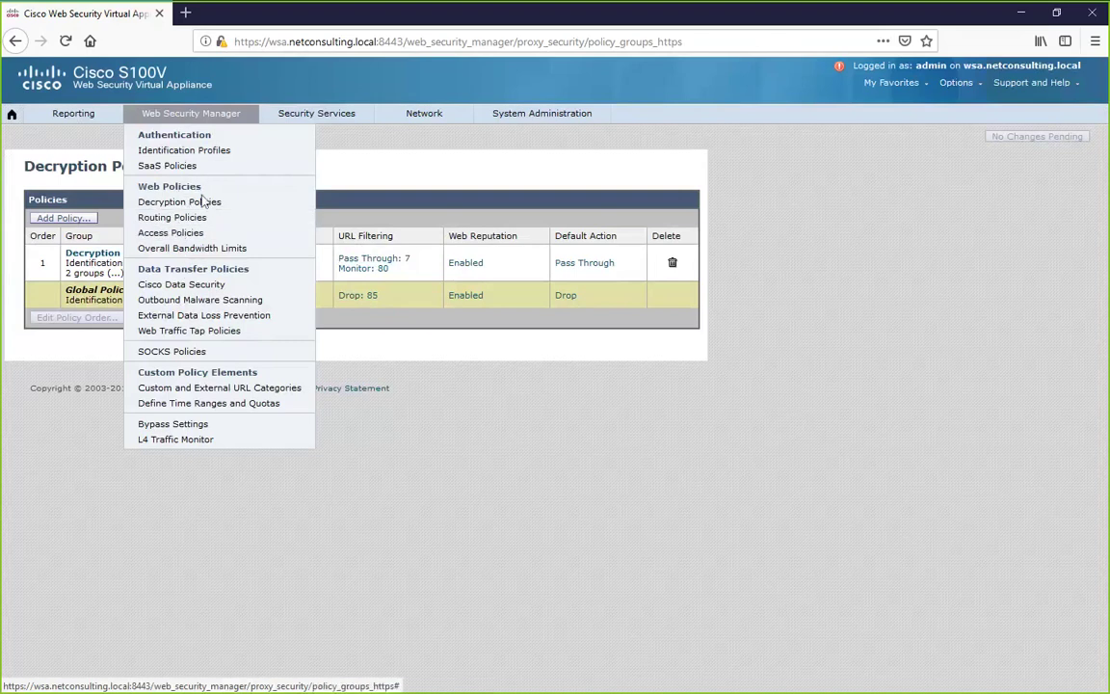
pyautogui.click(196, 233)
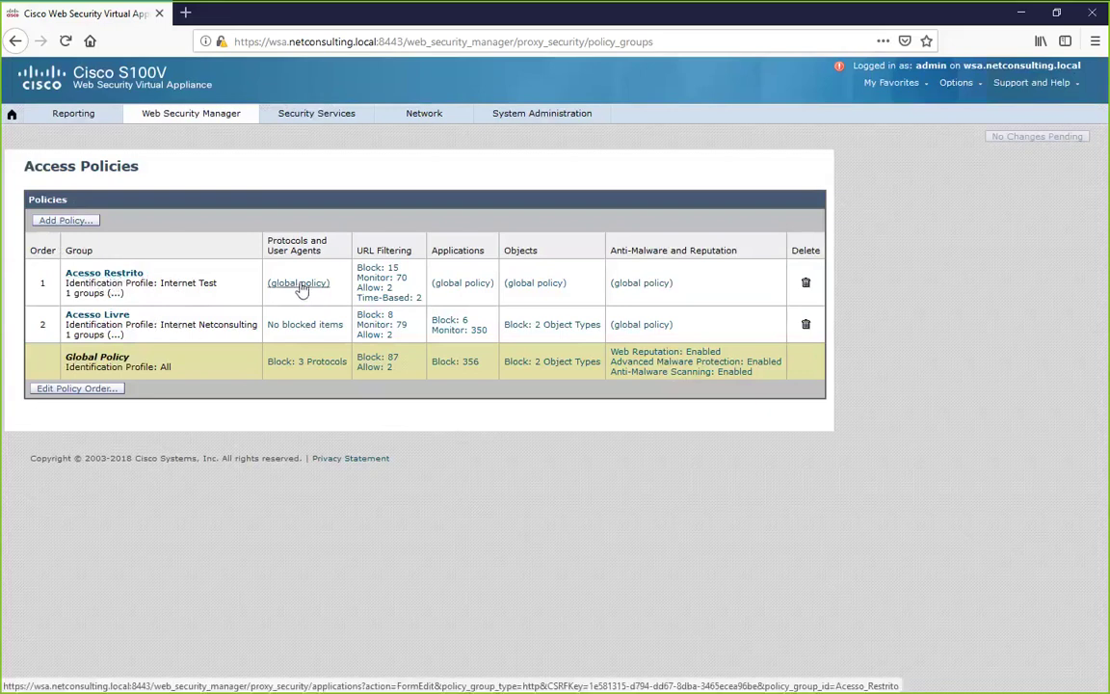
pyautogui.click(369, 282)
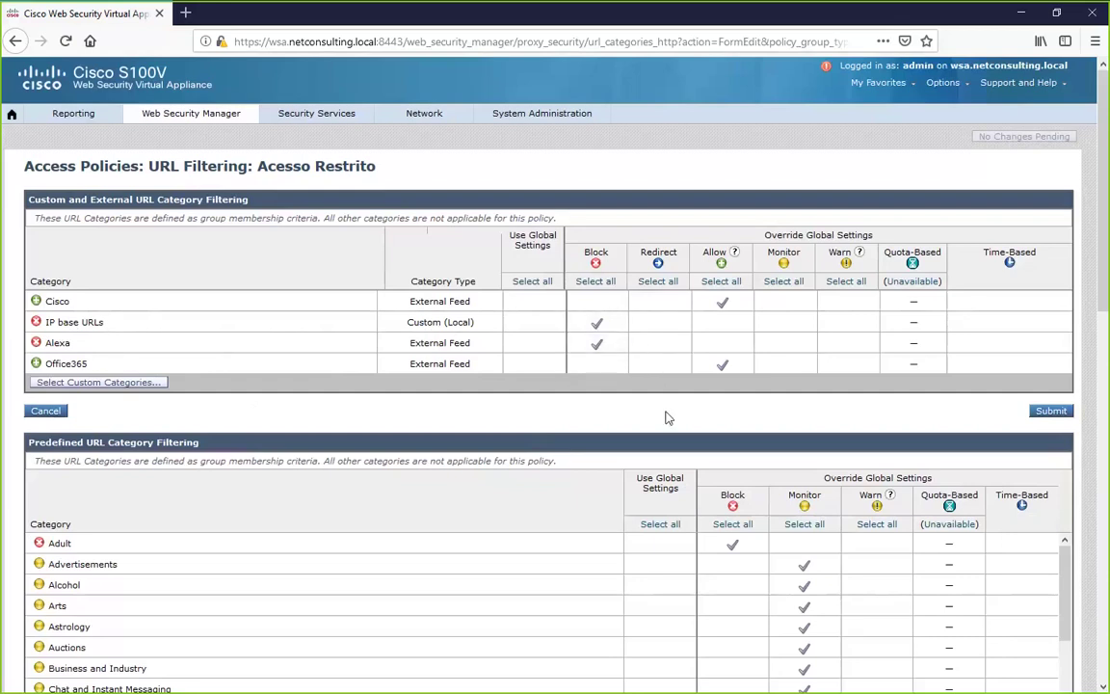
# - Examine the block, monitor and time-based actions of the predefined URL categories in the Acesso Restrito policy, including Shopping and Social Networking
pyautogui.scroll(-2, 831, 420)
pyautogui.scroll(-1, 636, 404)
pyautogui.scroll(1, 1090, 276)
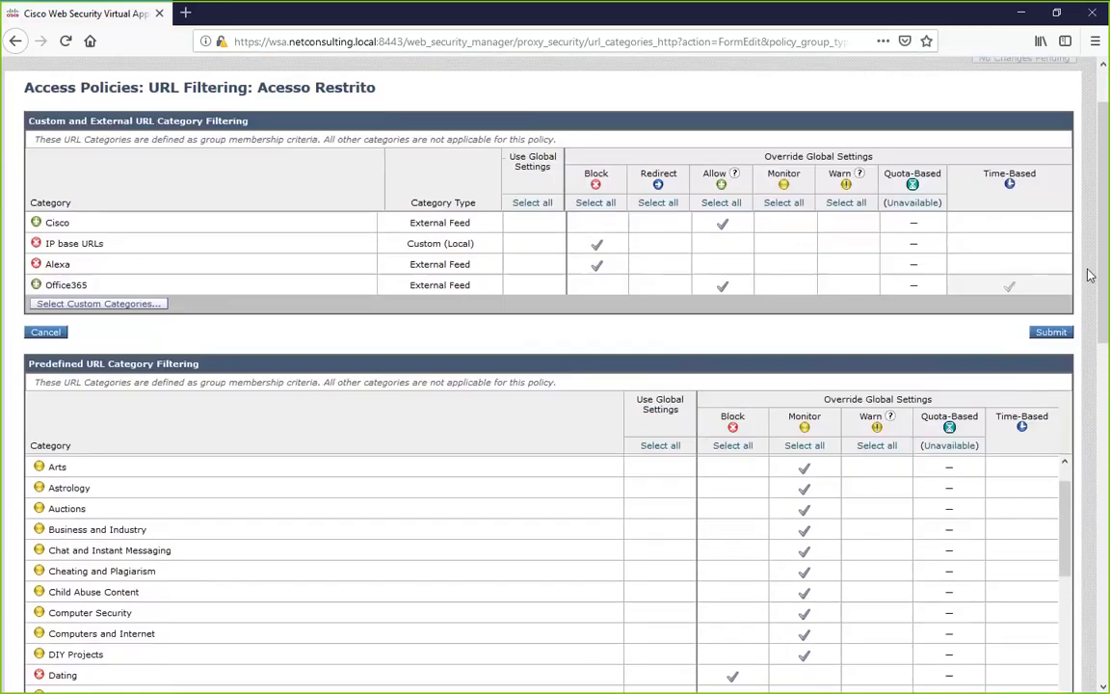
pyautogui.scroll(-3, 1084, 289)
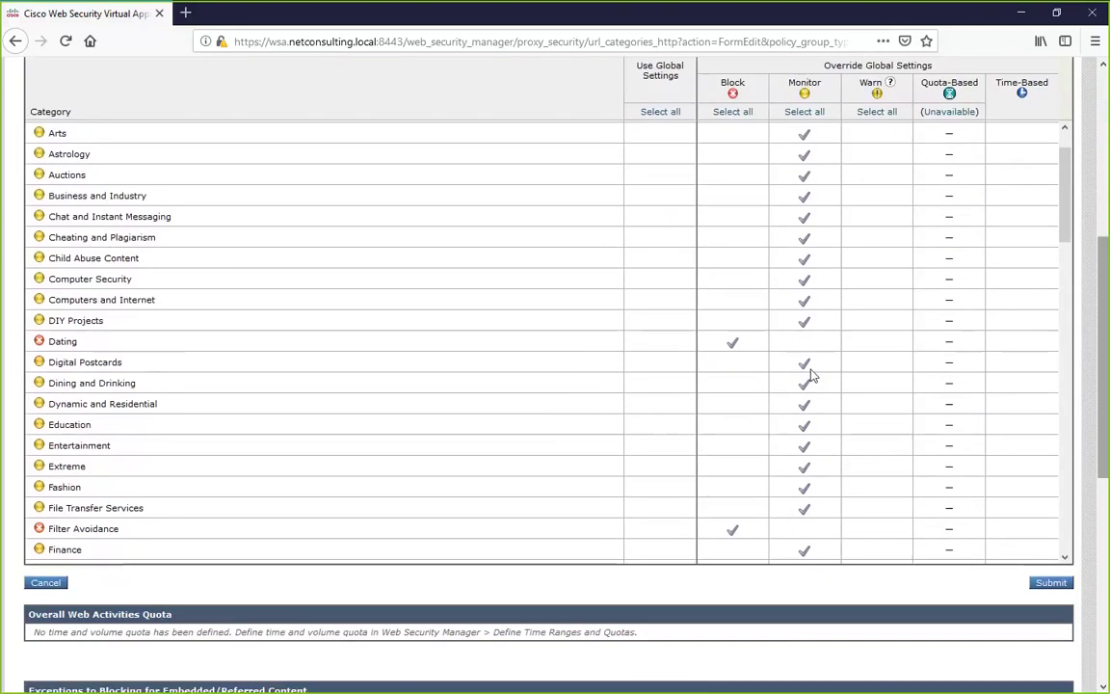
pyautogui.scroll(3, 790, 305)
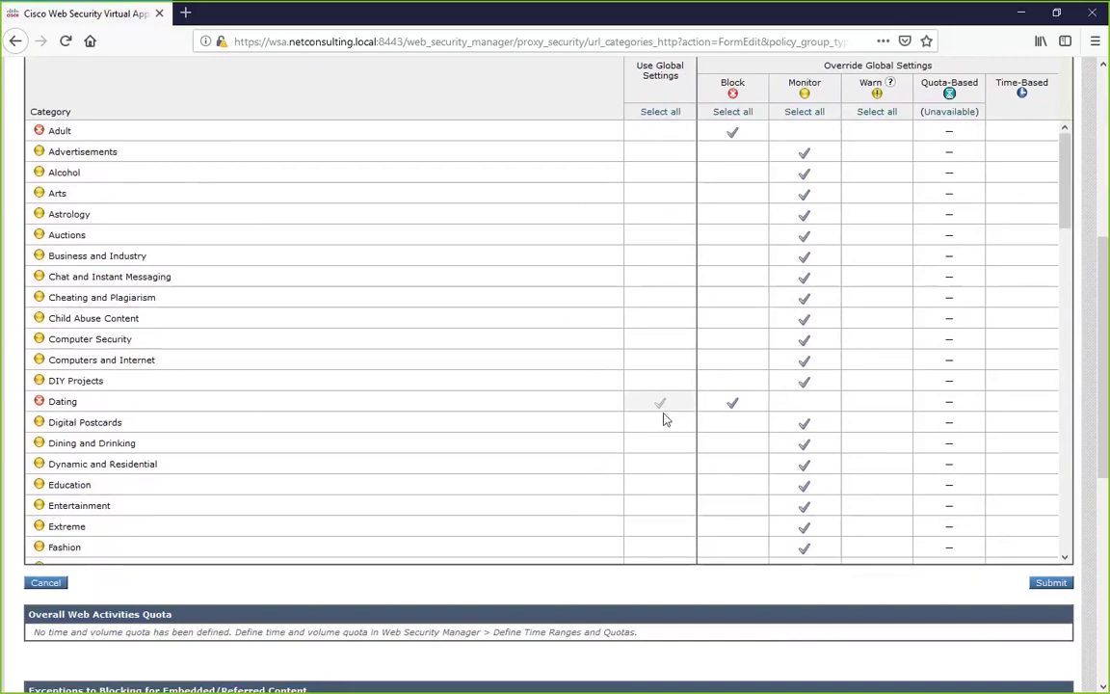
pyautogui.scroll(-5, 663, 419)
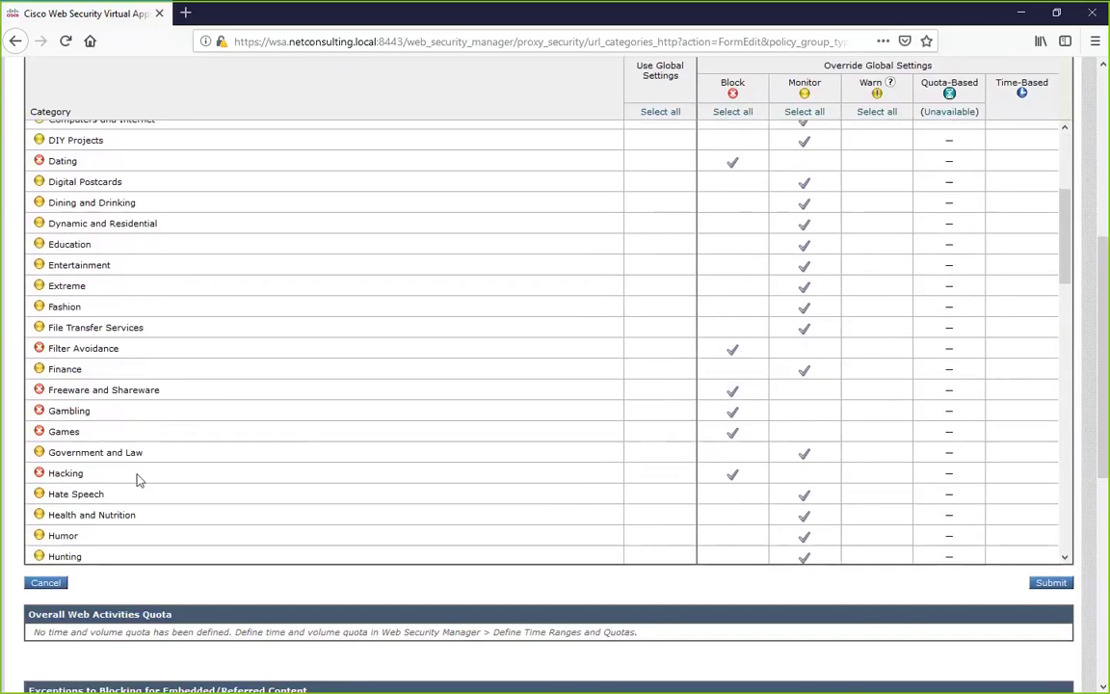
pyautogui.scroll(-3, 563, 468)
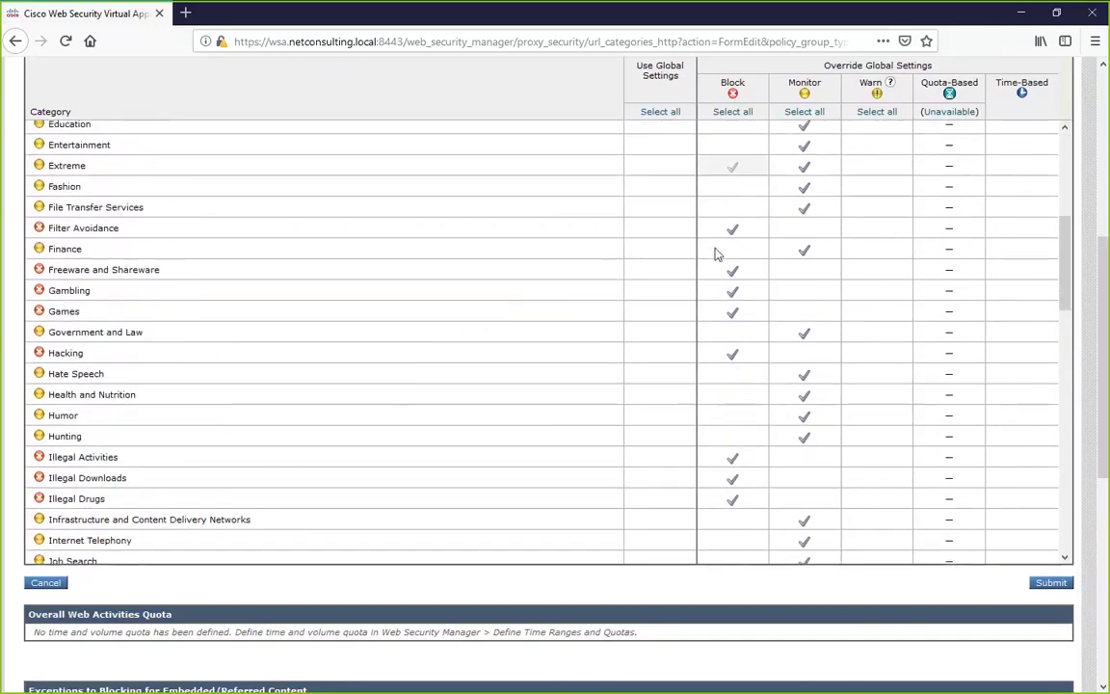
pyautogui.scroll(-2, 724, 333)
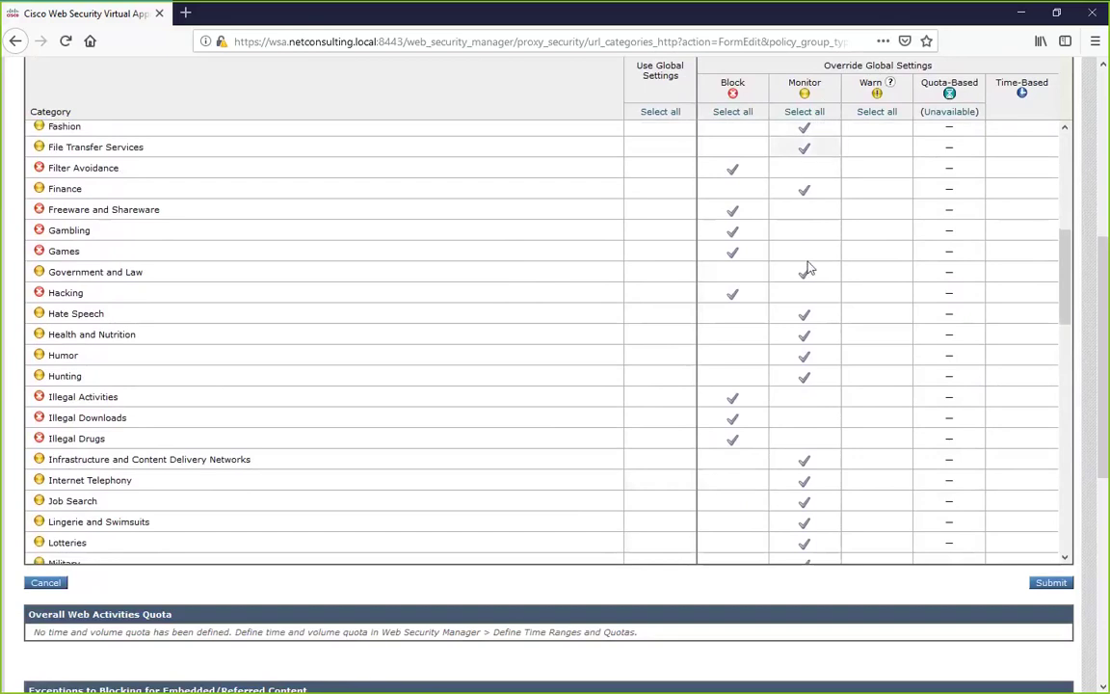
pyautogui.scroll(-6, 733, 289)
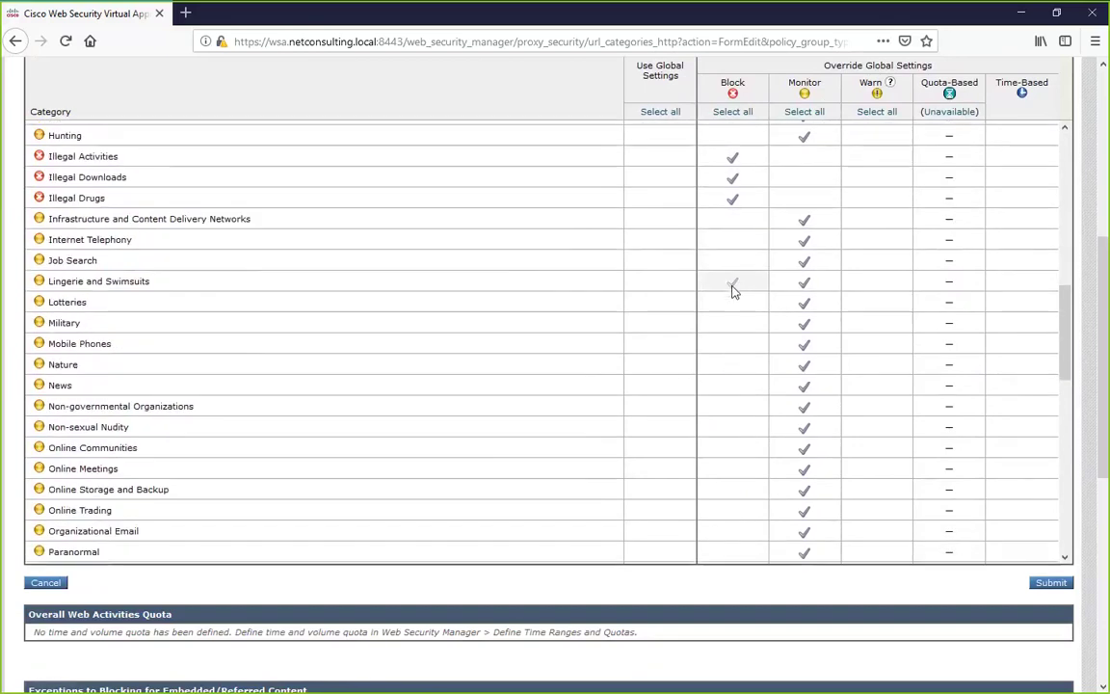
pyautogui.scroll(-7, 727, 309)
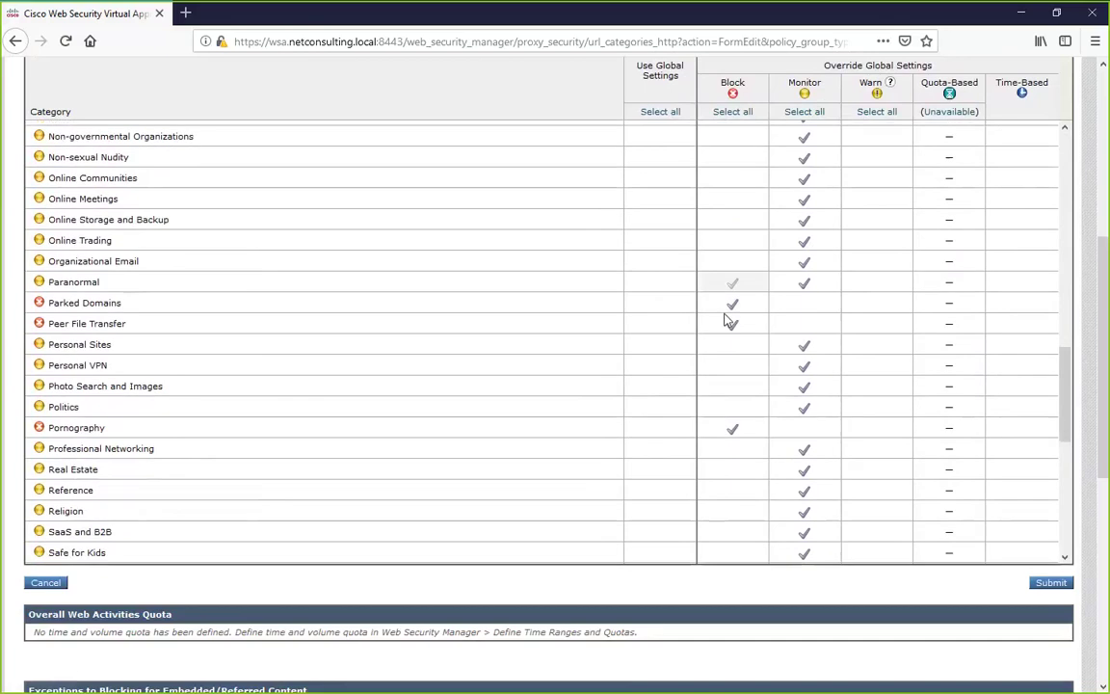
pyautogui.scroll(-7, 730, 321)
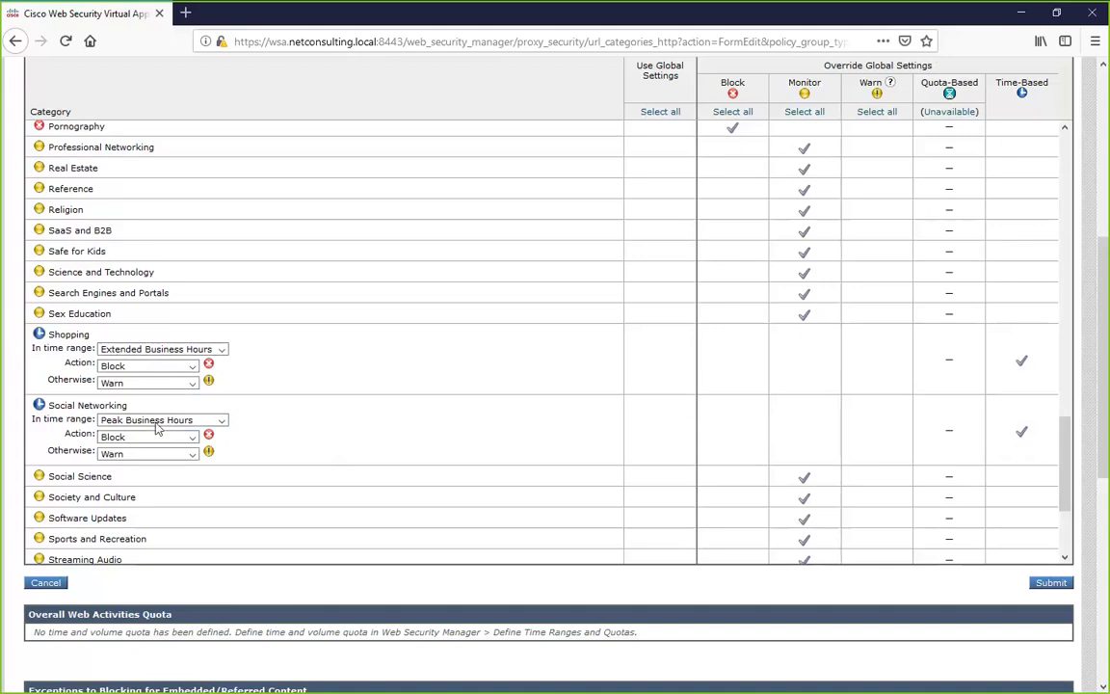
pyautogui.scroll(-2, 534, 363)
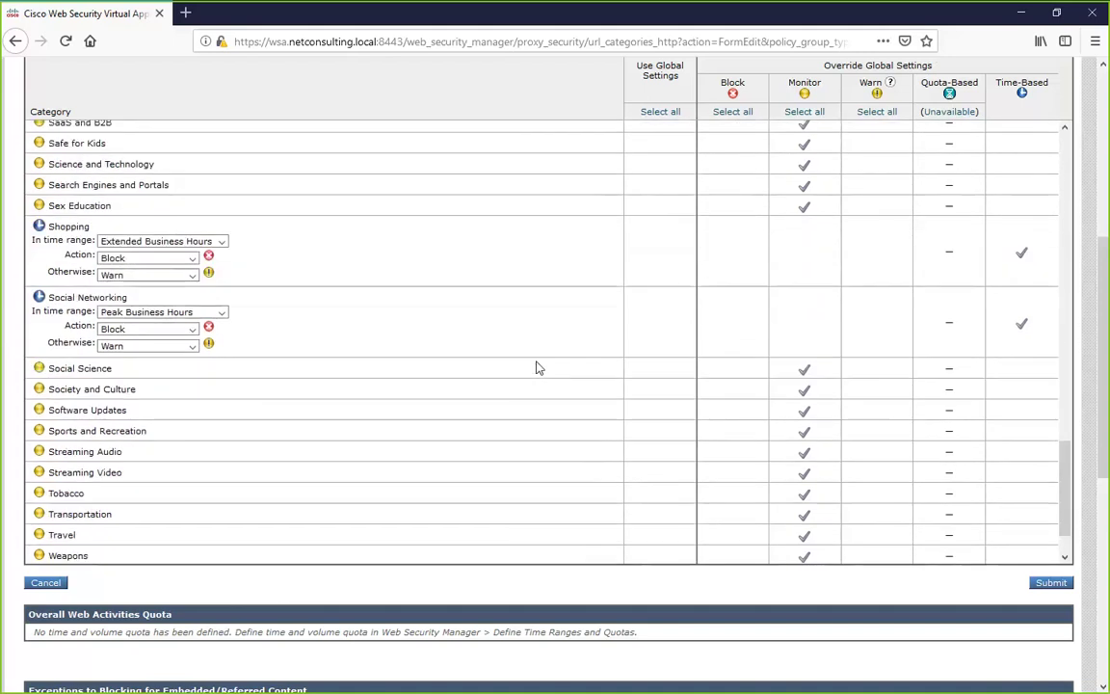
pyautogui.scroll(-1, 538, 368)
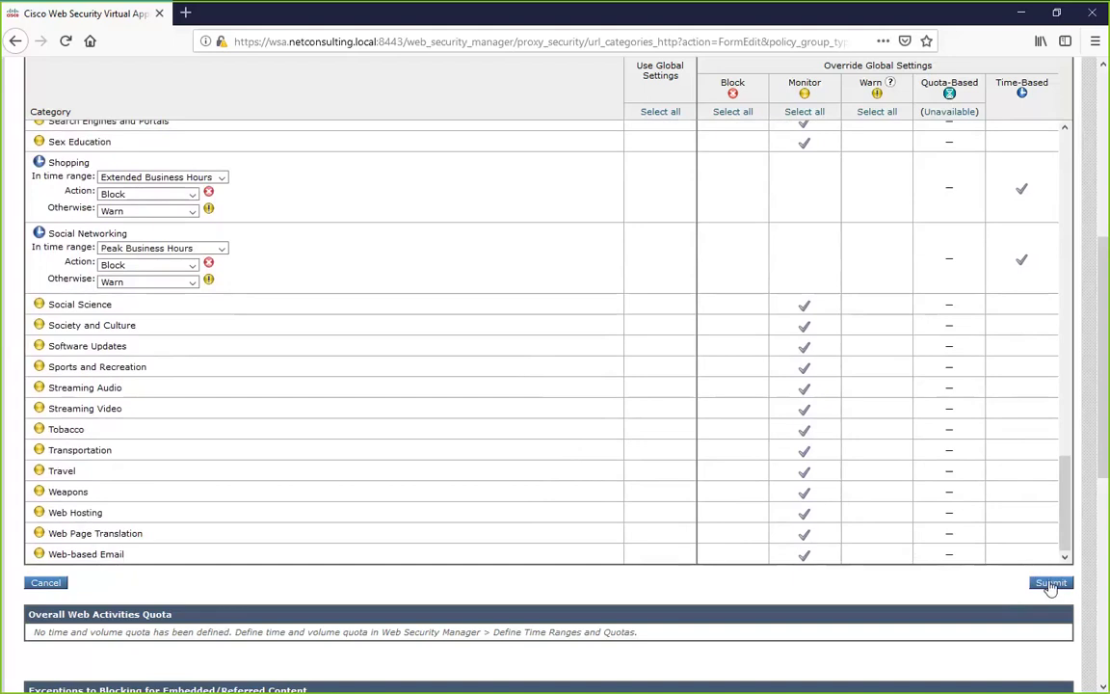
# - Check the referrer exception, uncategorized URL and content filtering sections of the Acesso Restrito policy, and return to its predefined category list
pyautogui.scroll(-5, 1021, 597)
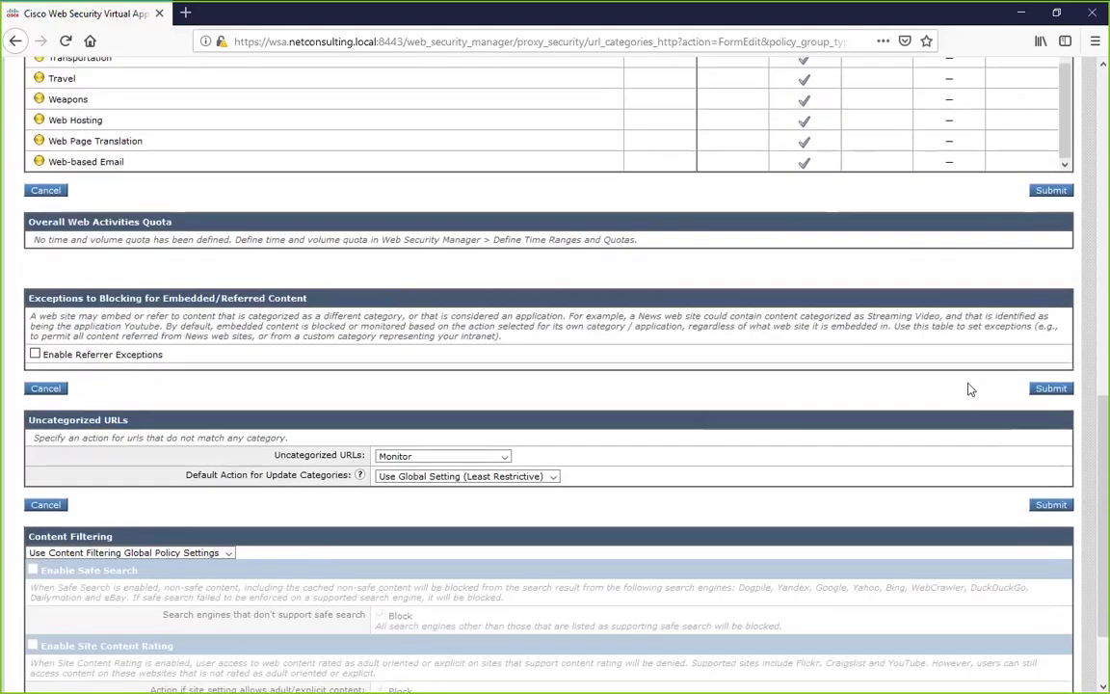
pyautogui.scroll(1, 967, 389)
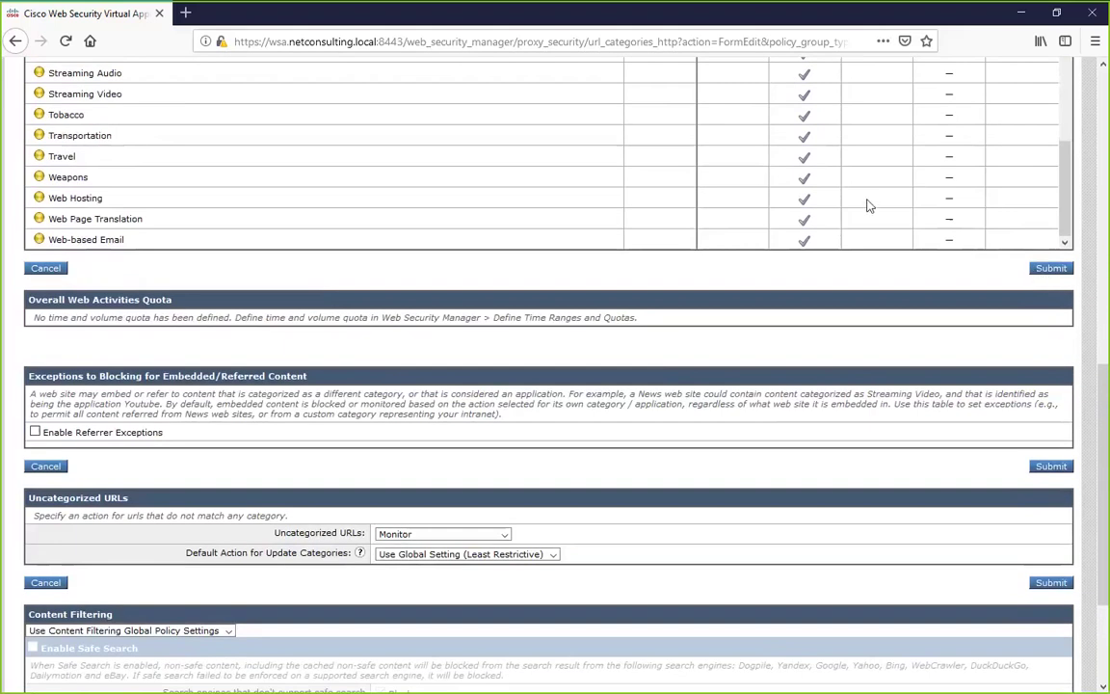
pyautogui.scroll(1, 1037, 494)
pyautogui.scroll(10, 877, 578)
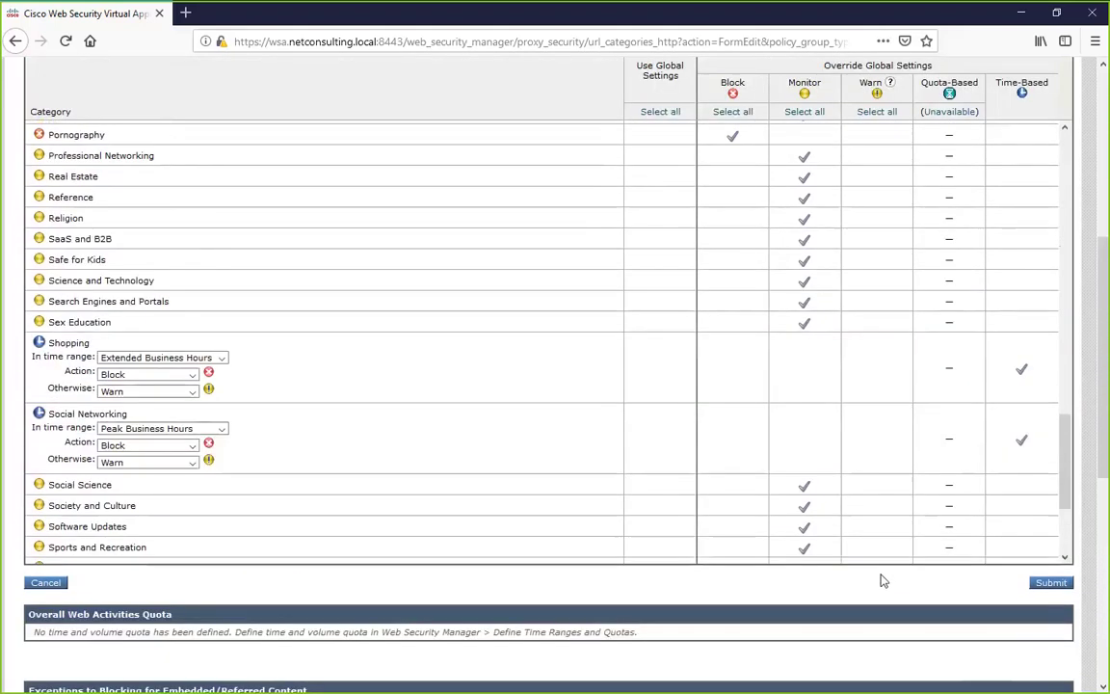
# - Return to the Access Policies list and open the application visibility and control settings of the Acesso Livre policy
pyautogui.scroll(1, 1065, 265)
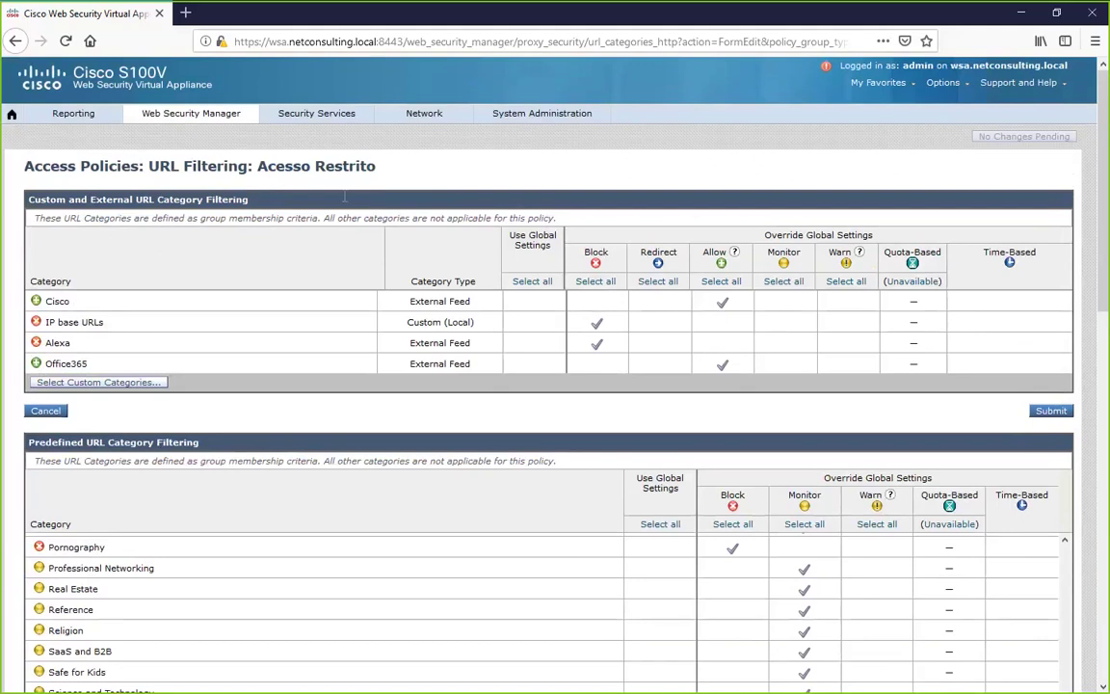
pyautogui.moveTo(168, 118)
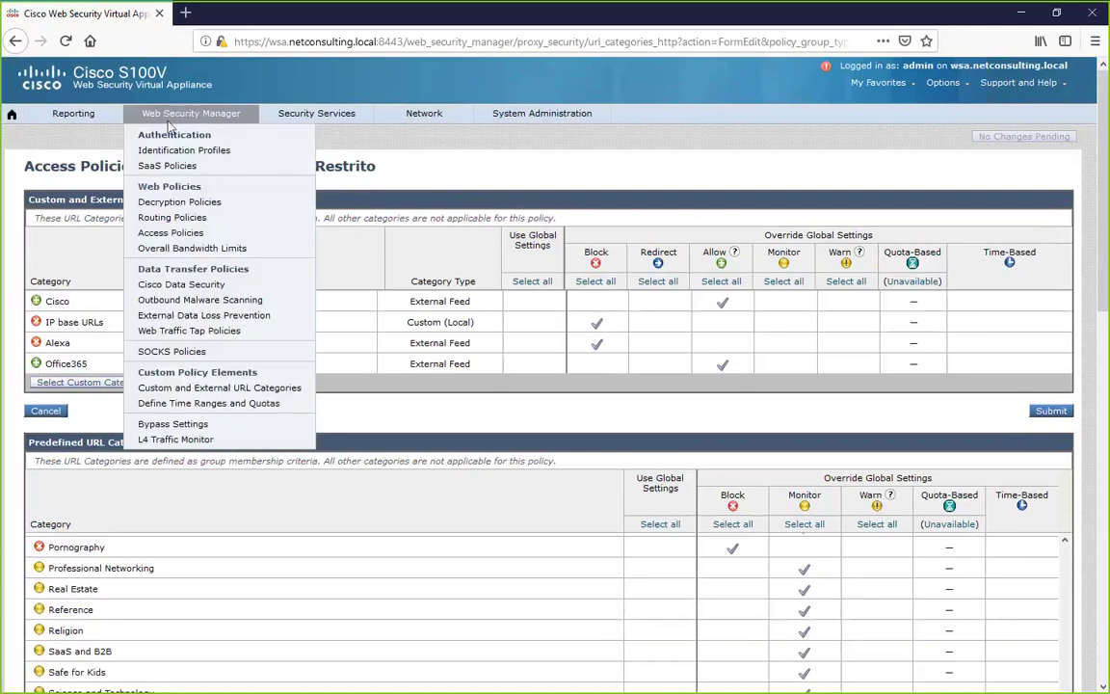
pyautogui.click(174, 235)
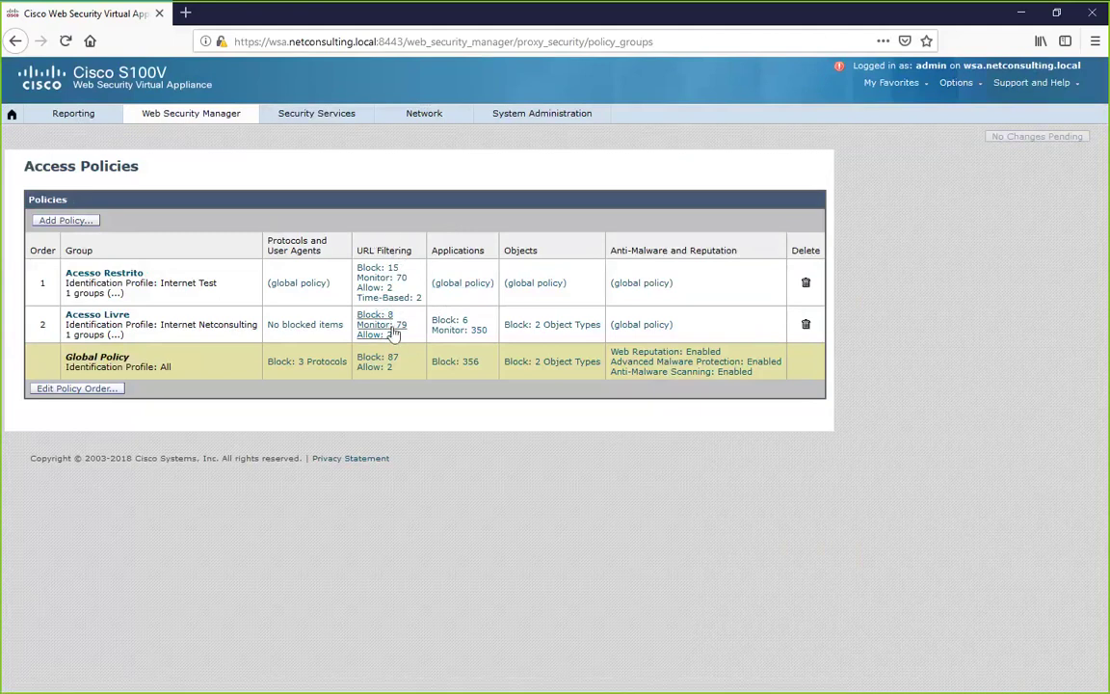
pyautogui.click(451, 335)
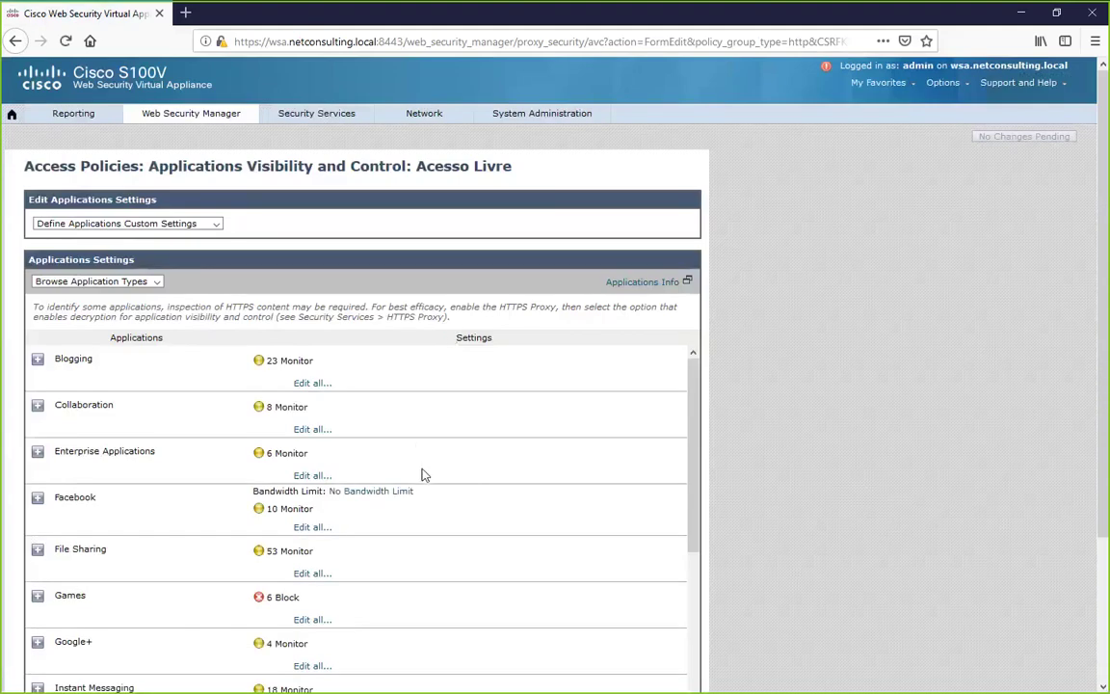
# - Expand the Games application type in the Acesso Livre policy, check the action of each game application, and collapse it again
pyautogui.scroll(-3, 426, 480)
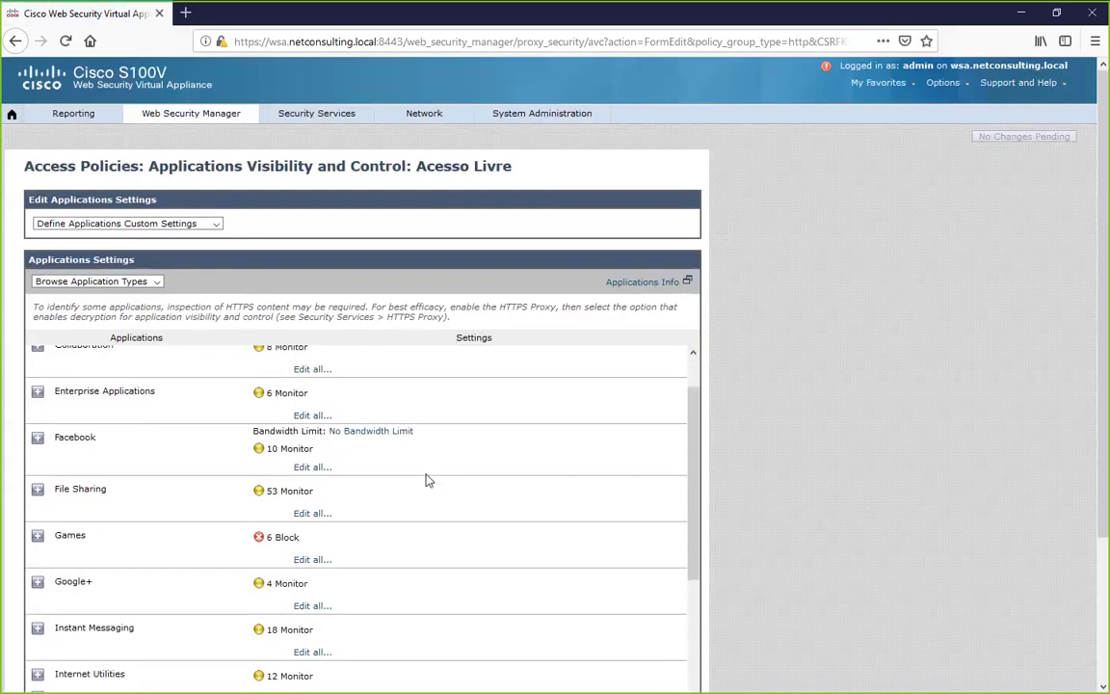
pyautogui.click(65, 476)
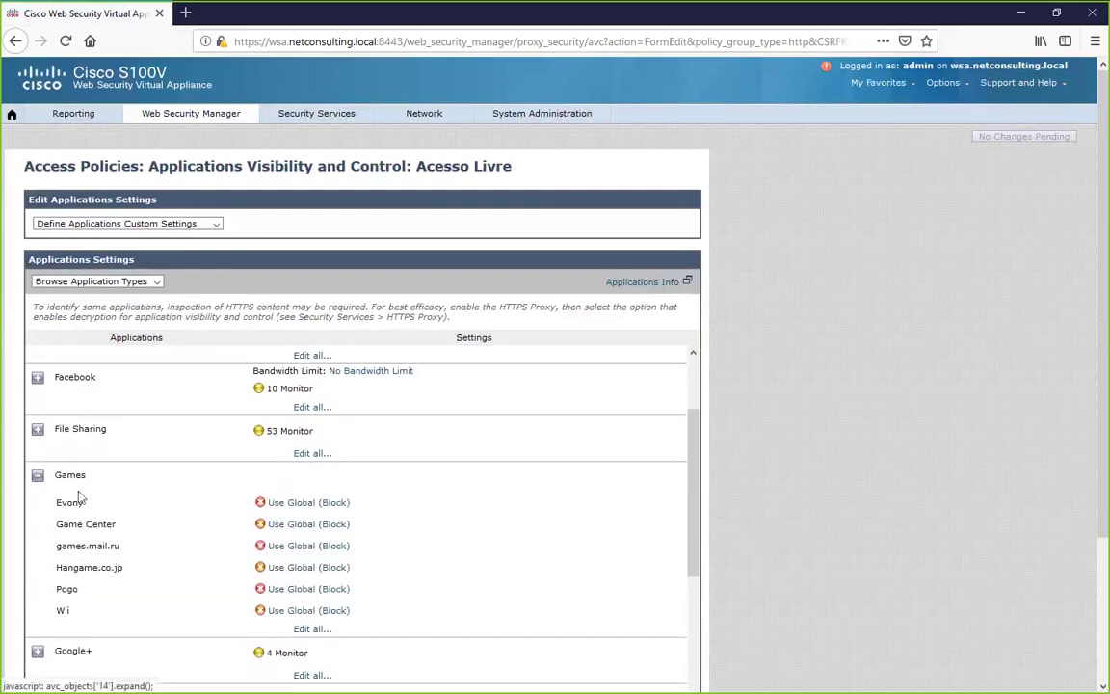
pyautogui.scroll(-1, 313, 518)
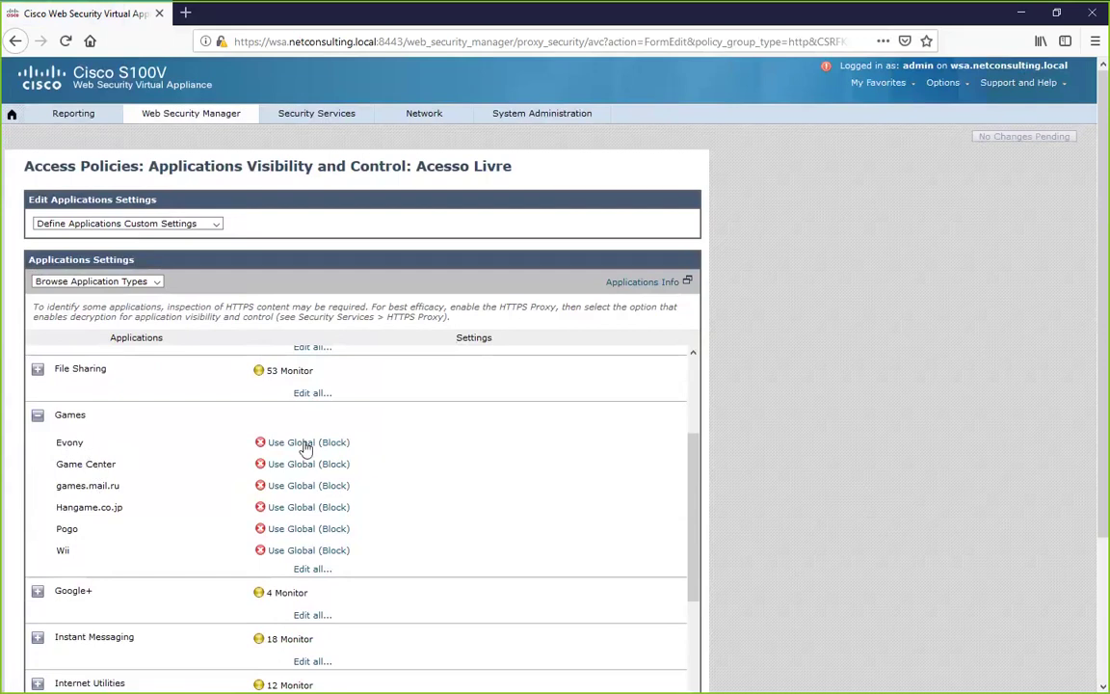
pyautogui.scroll(-1, 478, 510)
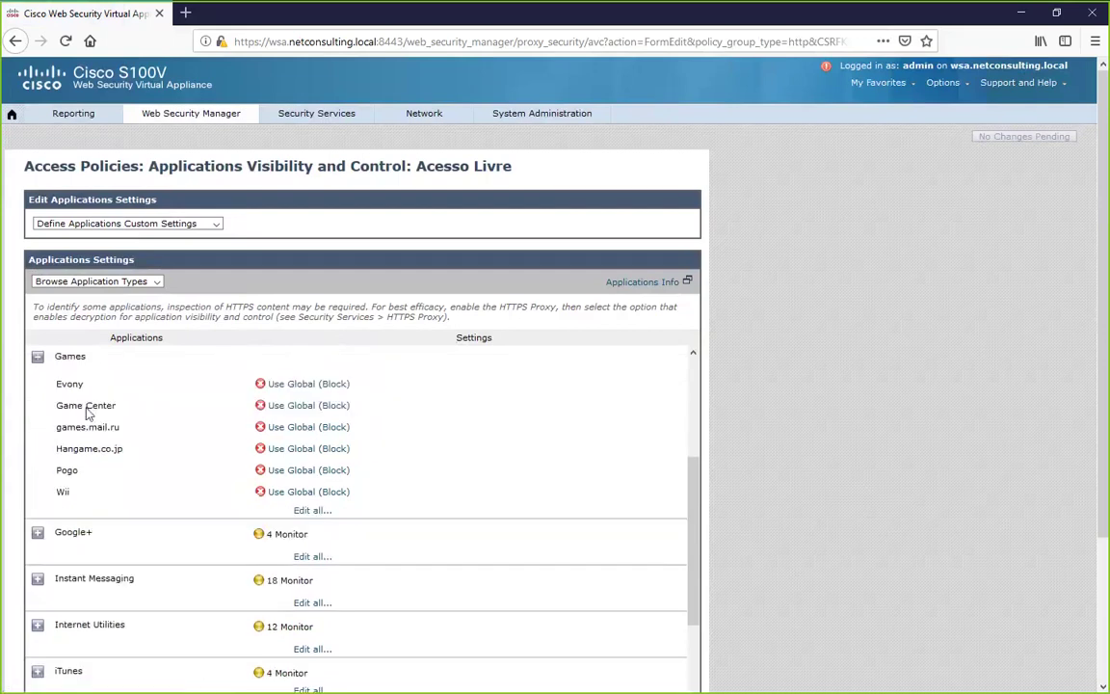
pyautogui.click(38, 357)
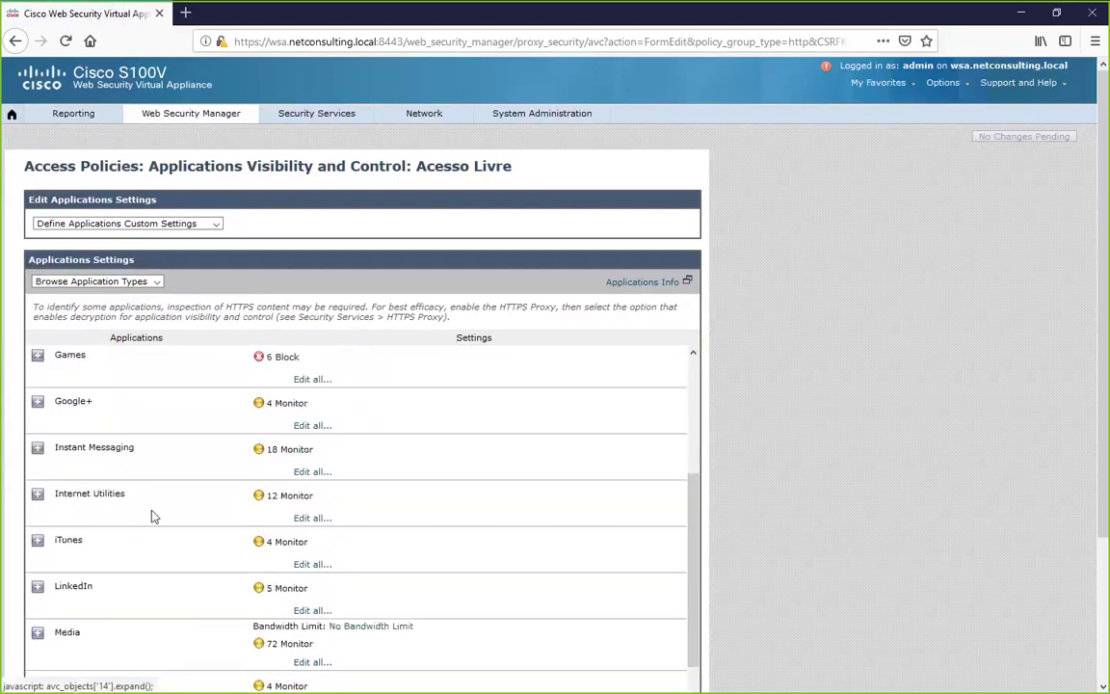
# - Expand the LinkedIn application type, check the action set for each LinkedIn function, and collapse it again
pyautogui.scroll(-1, 198, 558)
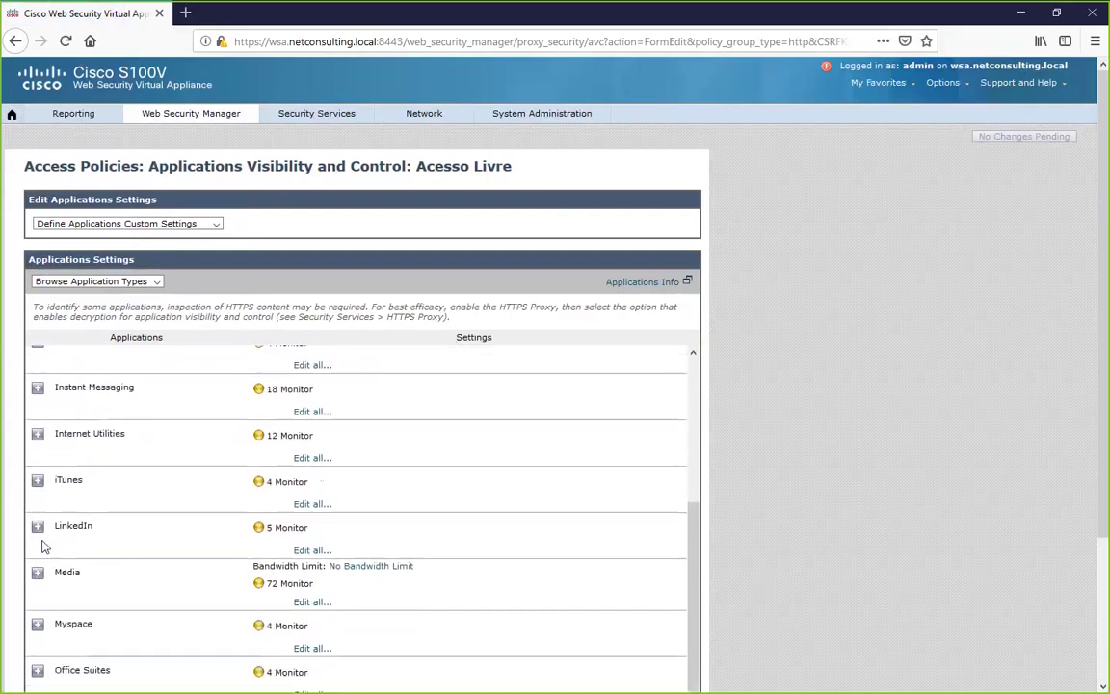
pyautogui.click(63, 536)
pyautogui.scroll(-2, 416, 559)
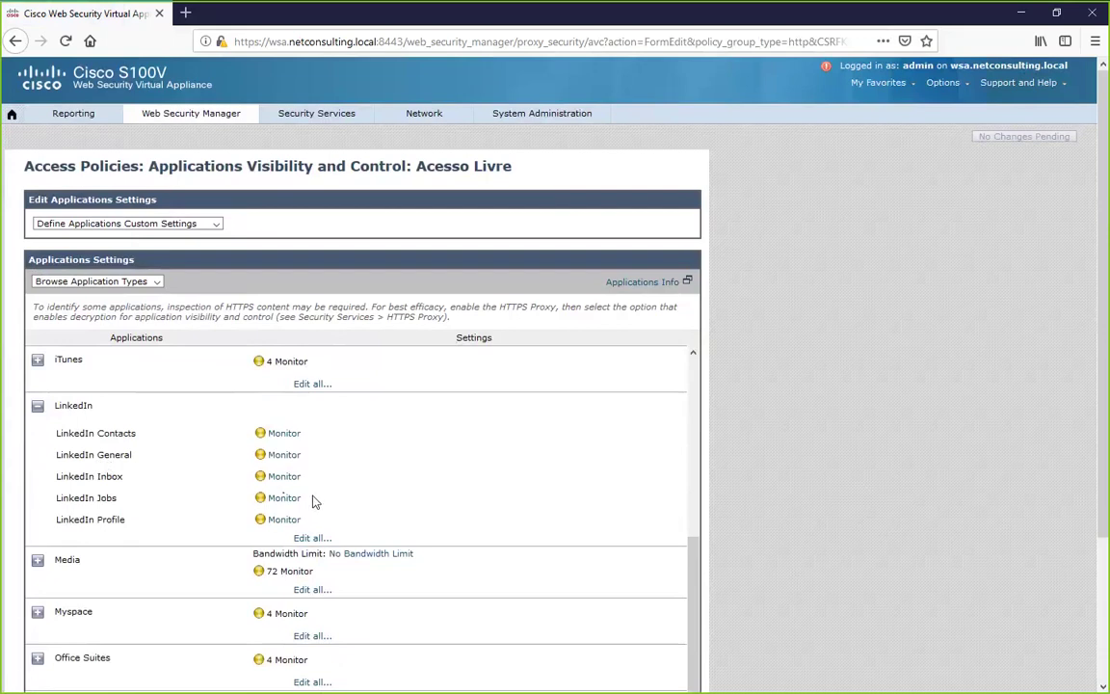
pyautogui.click(37, 405)
pyautogui.scroll(-1, 443, 530)
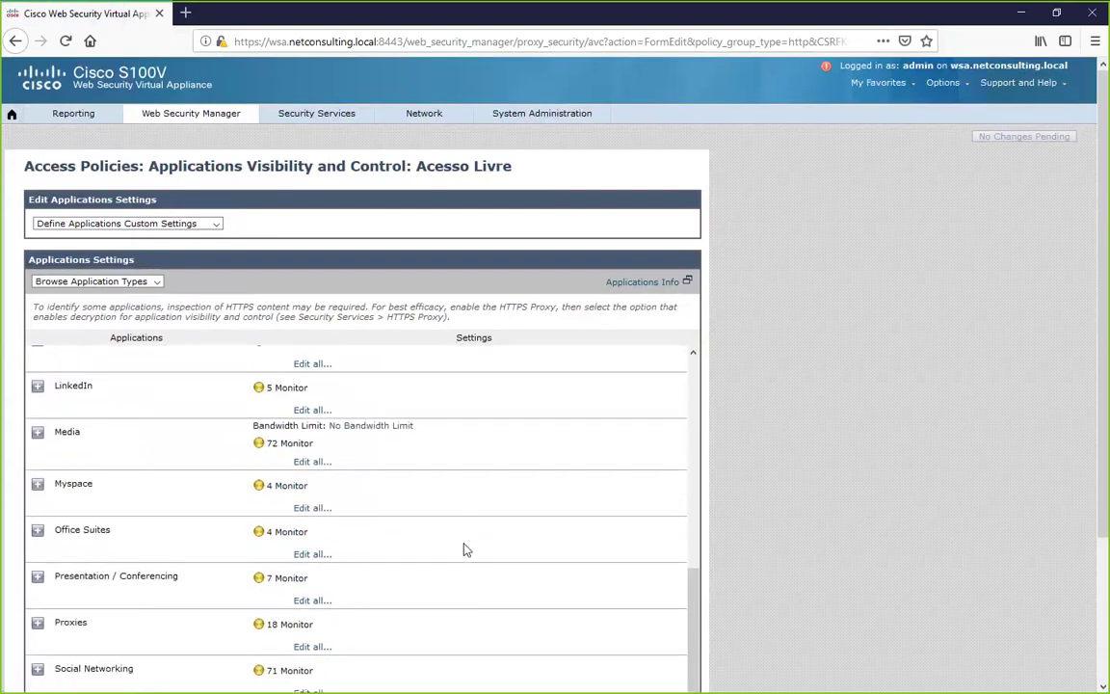
# - Expand the Facebook application type and examine the action and bandwidth limit of each Facebook function
pyautogui.scroll(8, 470, 535)
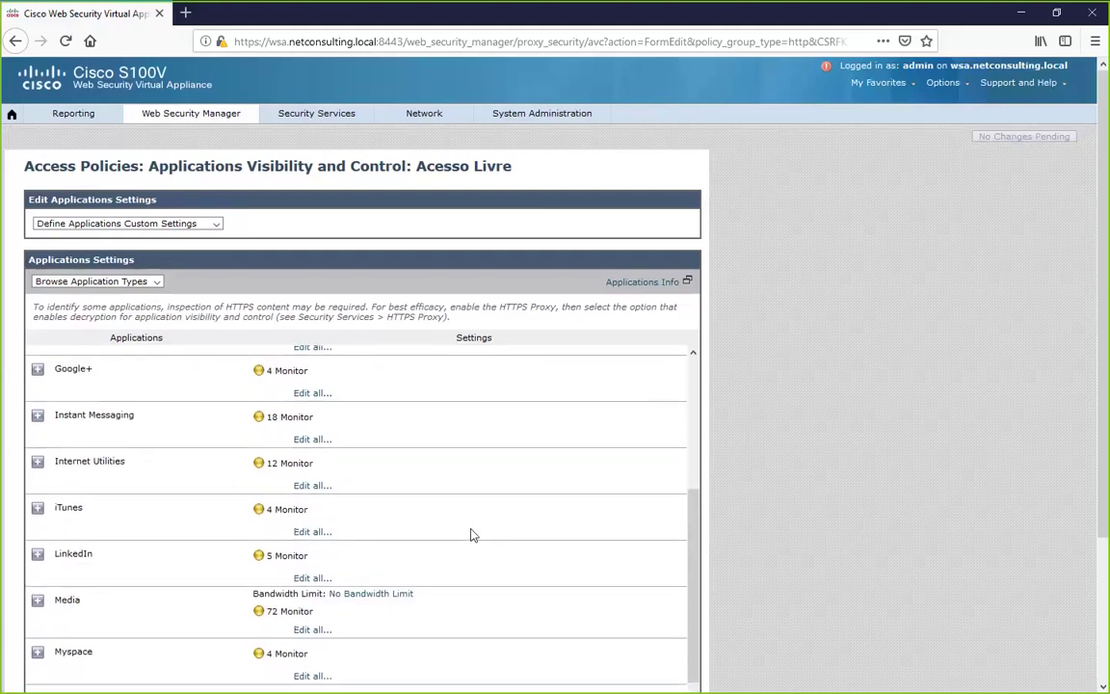
pyautogui.scroll(1, 472, 534)
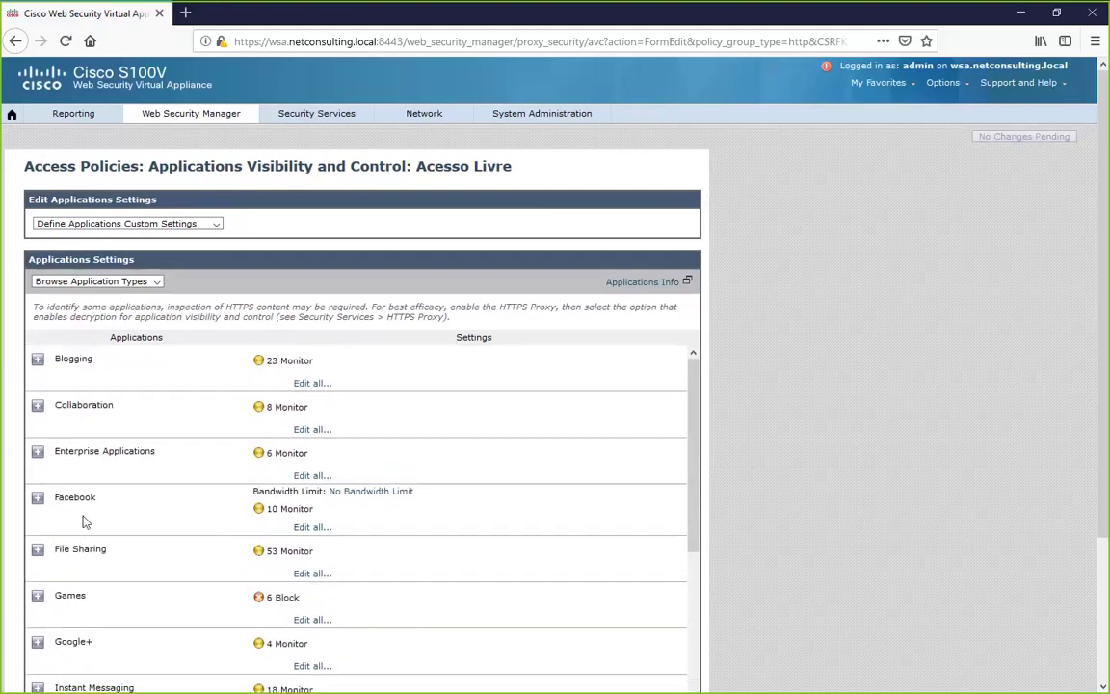
pyautogui.click(38, 498)
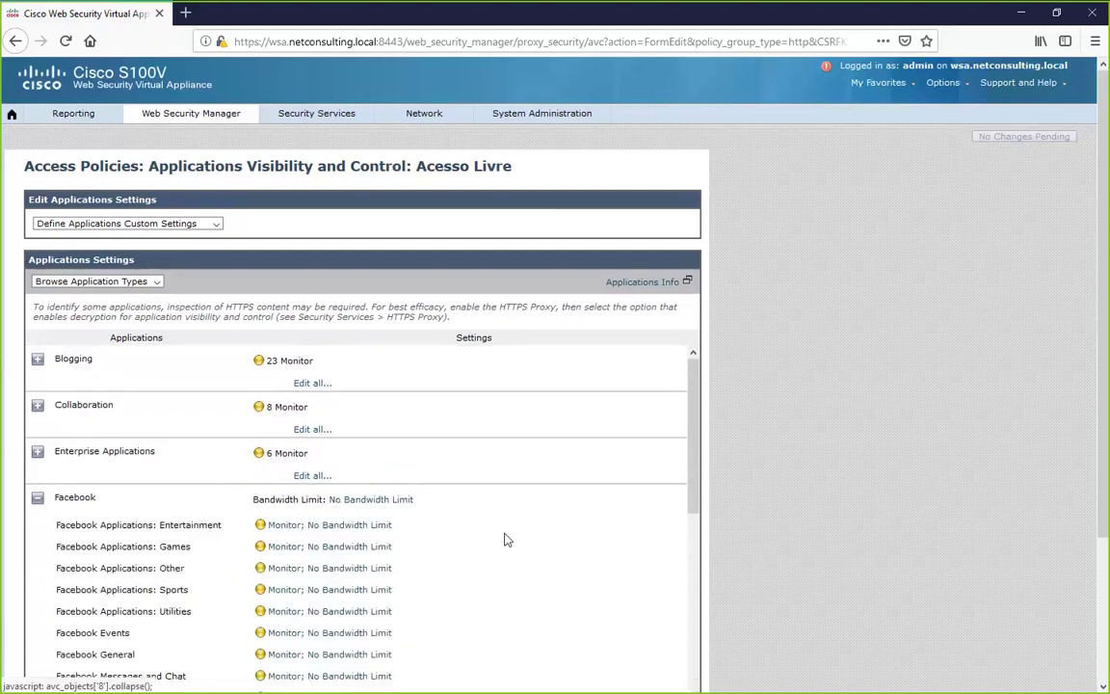
pyautogui.scroll(-1, 509, 540)
pyautogui.scroll(-2, 509, 540)
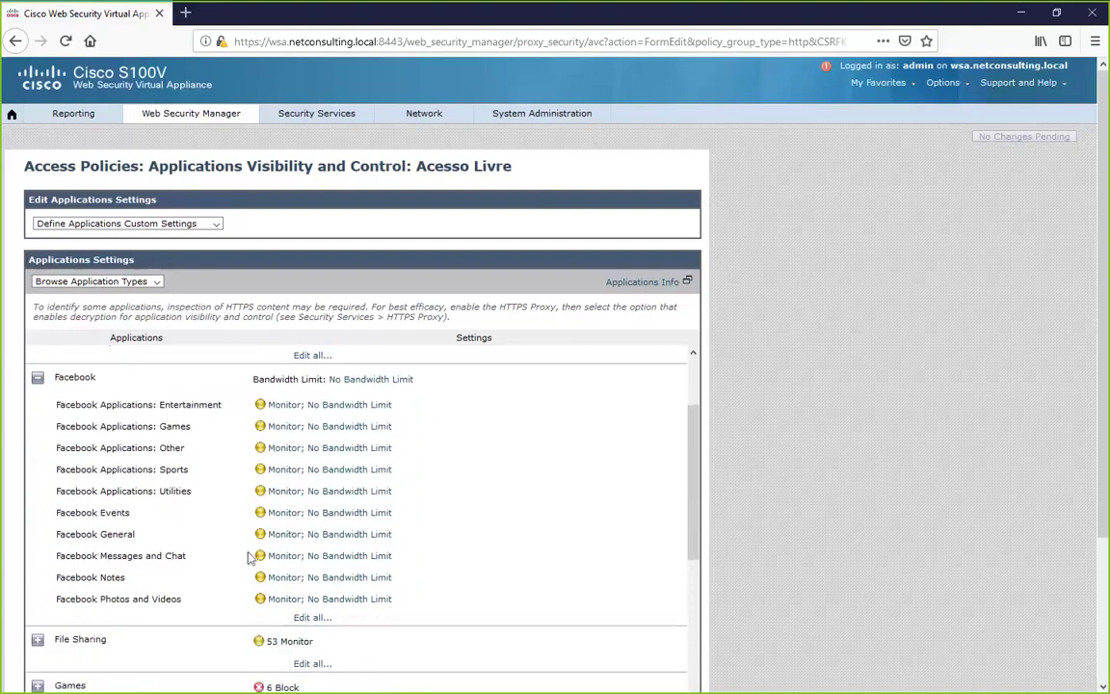
# - Try the video chat and file attachment upload blocking options for Facebook Messages and Chat, and cancel the change
pyautogui.click(290, 556)
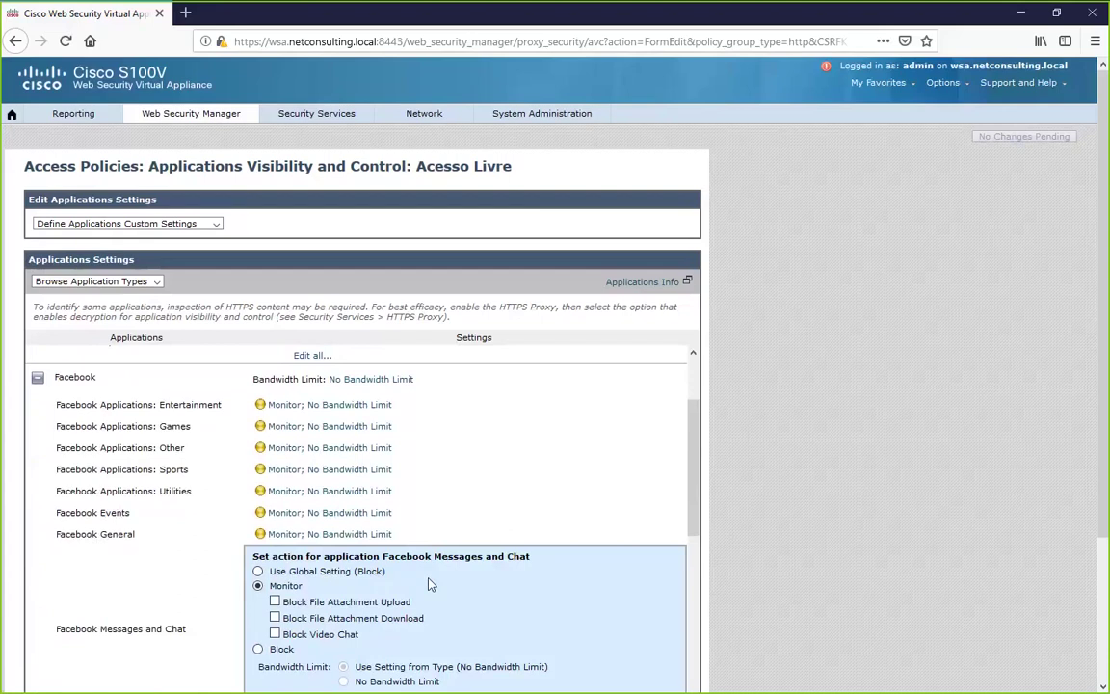
pyautogui.scroll(-5, 430, 584)
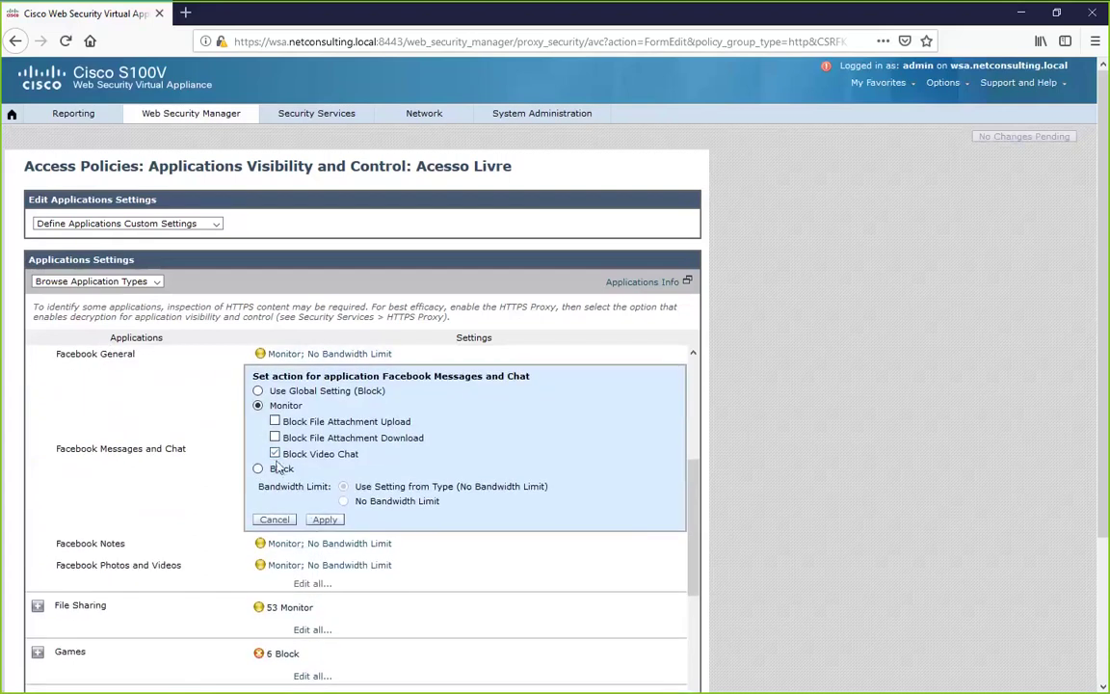
pyautogui.click(276, 452)
pyautogui.click(275, 422)
pyautogui.click(276, 454)
pyautogui.click(277, 521)
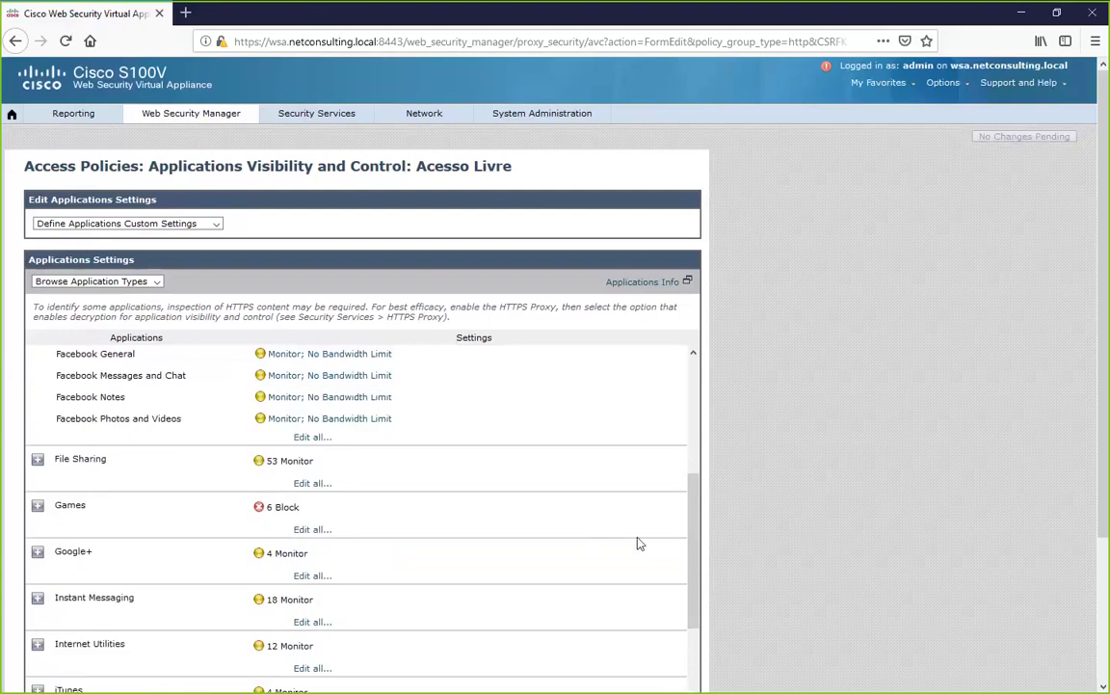
# - Look through the application types from Games to Social Networking and check the available view modes, keeping Browse Application Types
pyautogui.scroll(-2, 631, 543)
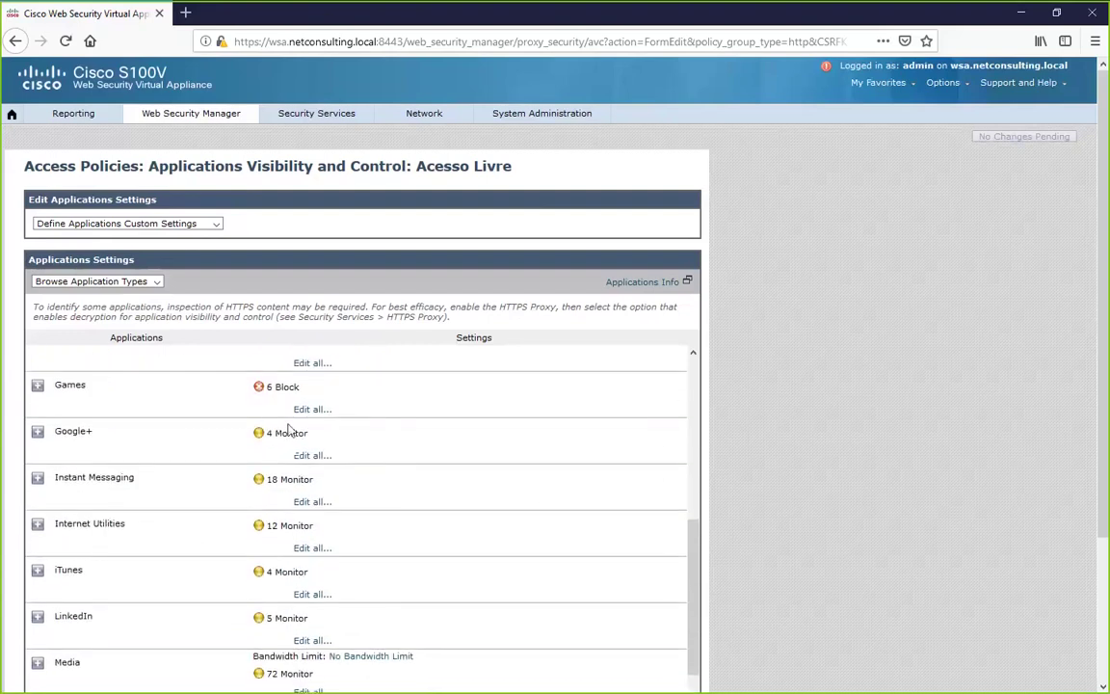
pyautogui.scroll(-3, 389, 471)
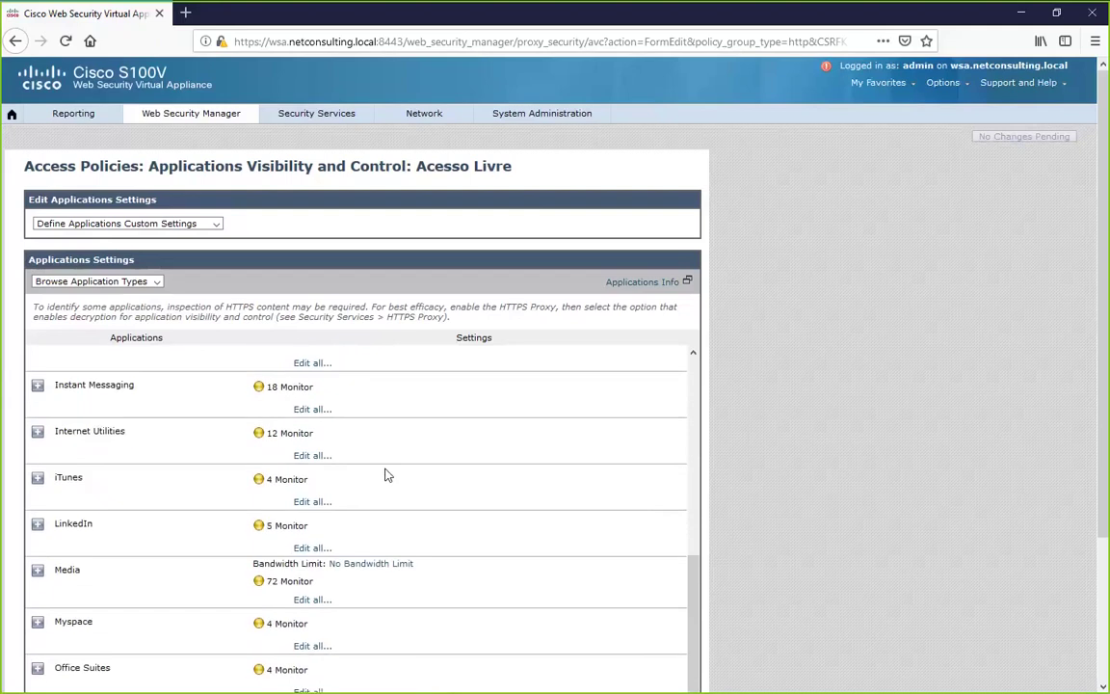
pyautogui.scroll(-1, 480, 473)
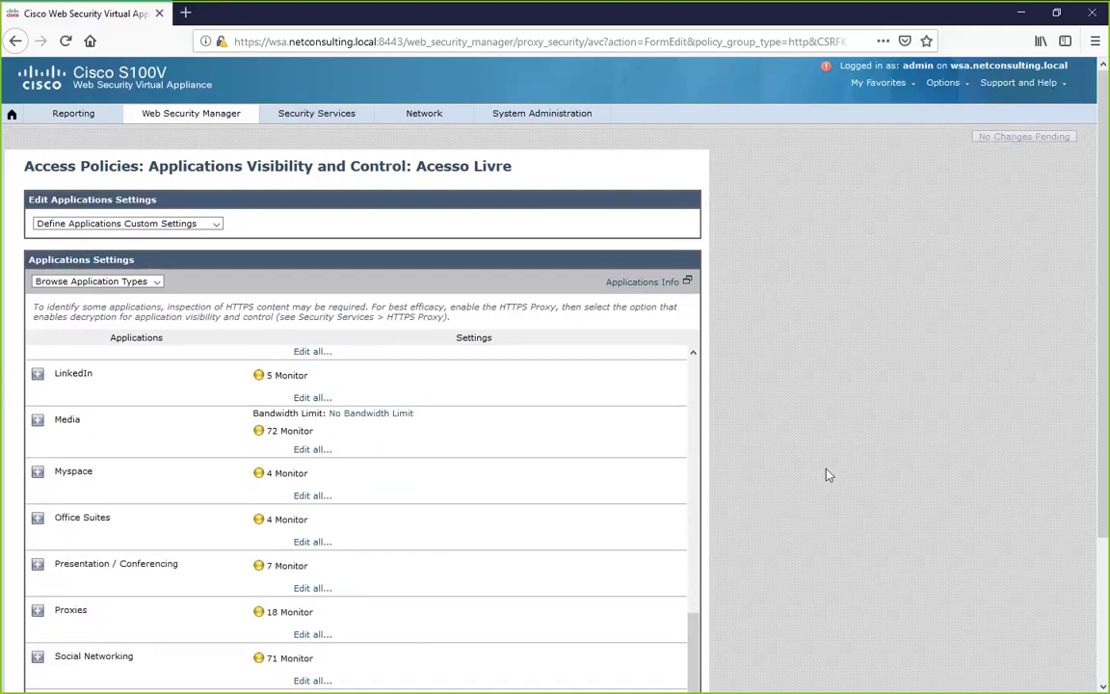
pyautogui.click(156, 282)
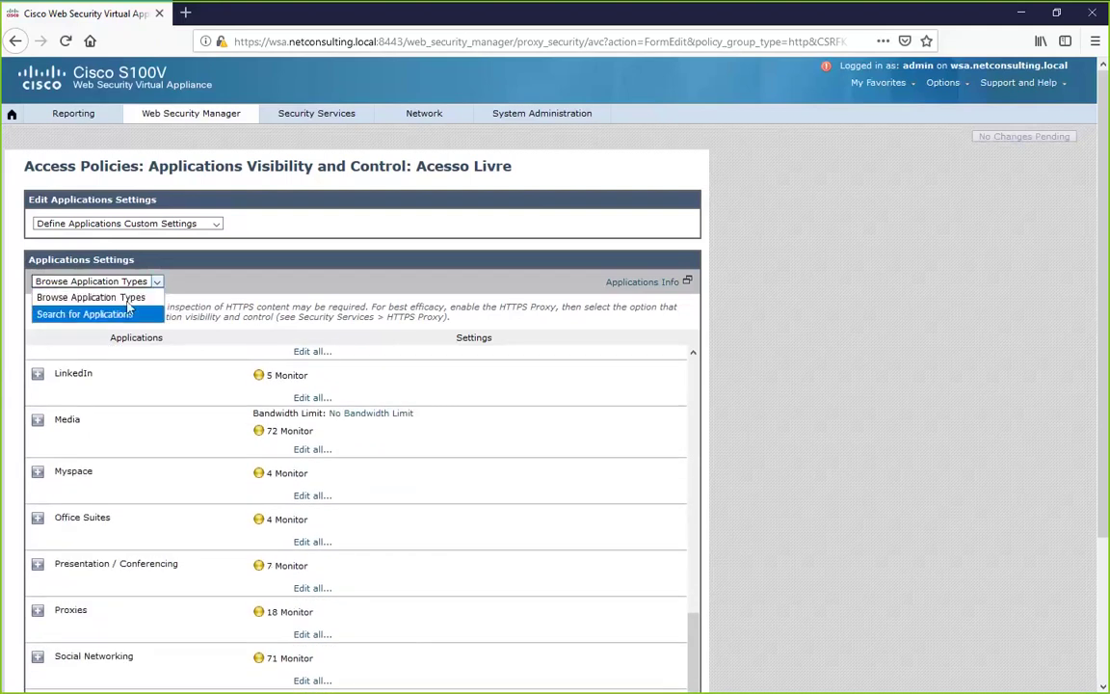
pyautogui.click(145, 297)
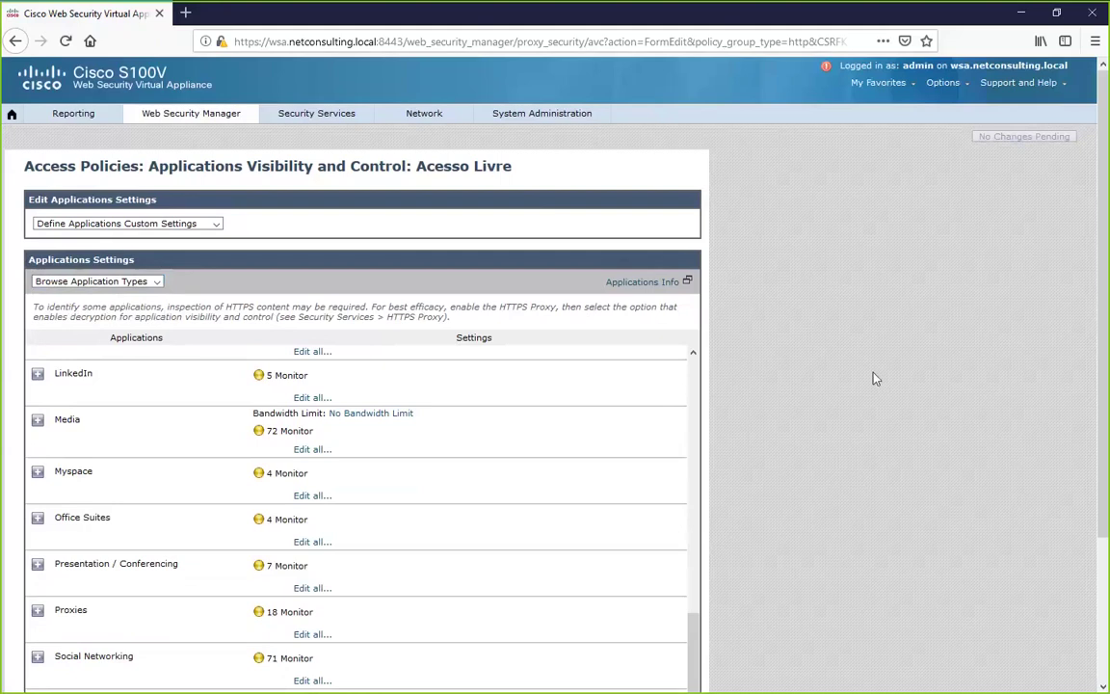
# - Check the Presentation / Conferencing type, examine the action of each application under Proxies, and collapse both types
pyautogui.scroll(-2, 322, 268)
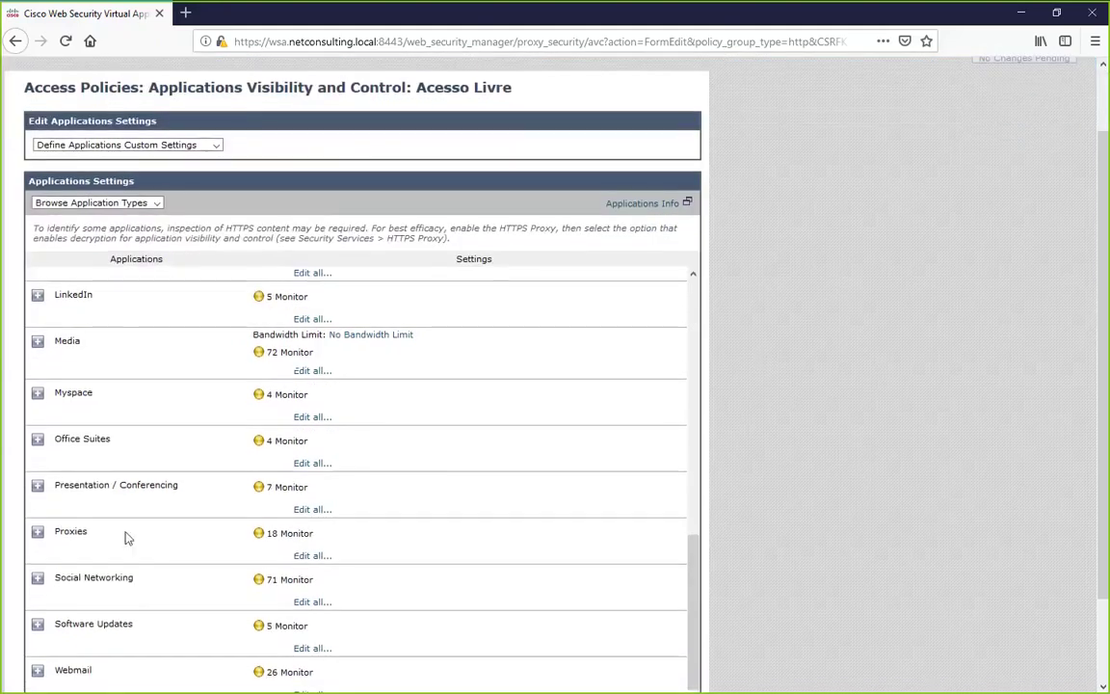
pyautogui.click(38, 486)
pyautogui.click(38, 486)
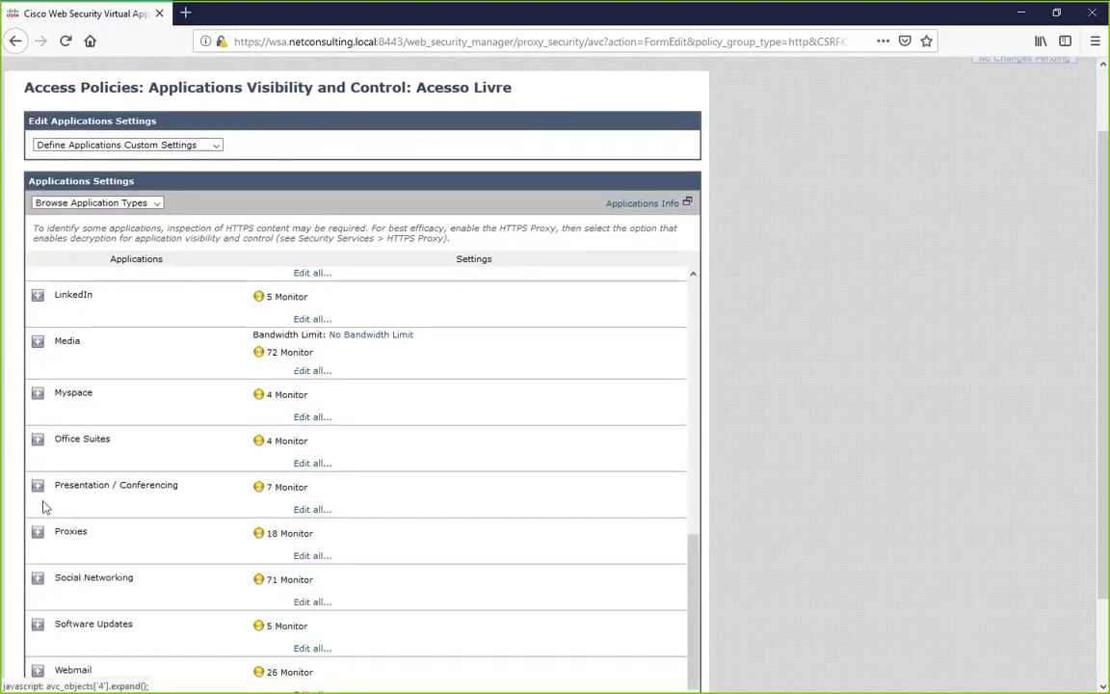
pyautogui.click(38, 531)
pyautogui.scroll(-3, 431, 549)
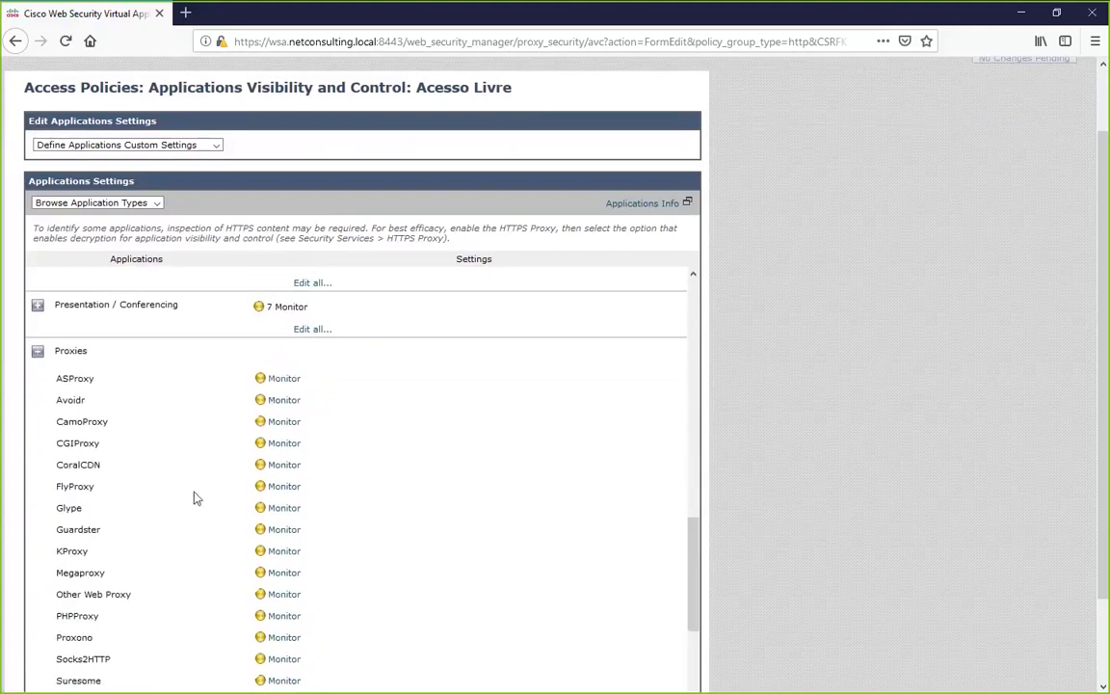
pyautogui.scroll(-3, 183, 509)
pyautogui.scroll(3, 325, 530)
pyautogui.scroll(2, 65, 449)
pyautogui.click(38, 472)
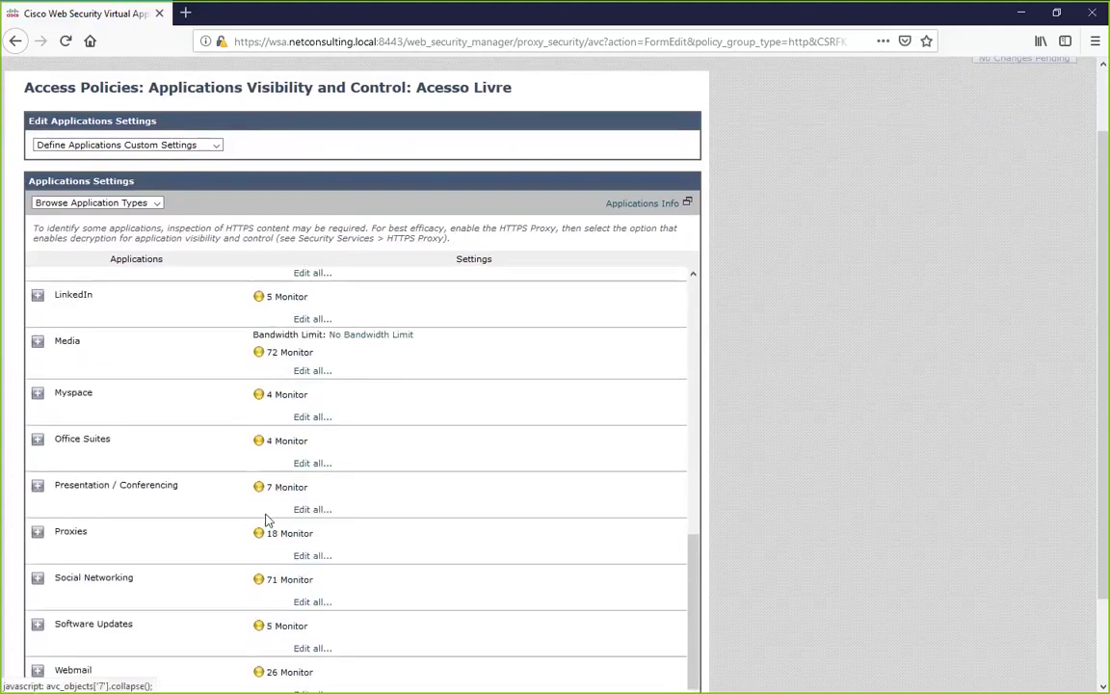
# - Collapse the Facebook application type and leave the Acesso Livre application settings without saving
pyautogui.scroll(10, 389, 533)
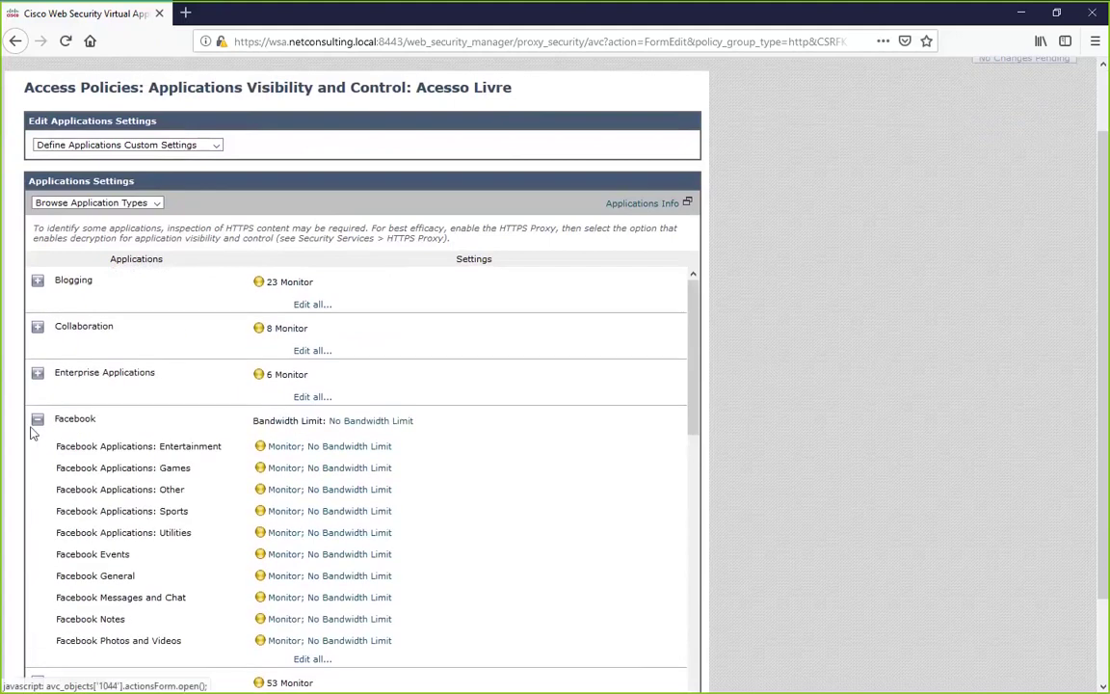
pyautogui.click(37, 418)
pyautogui.scroll(-2, 843, 575)
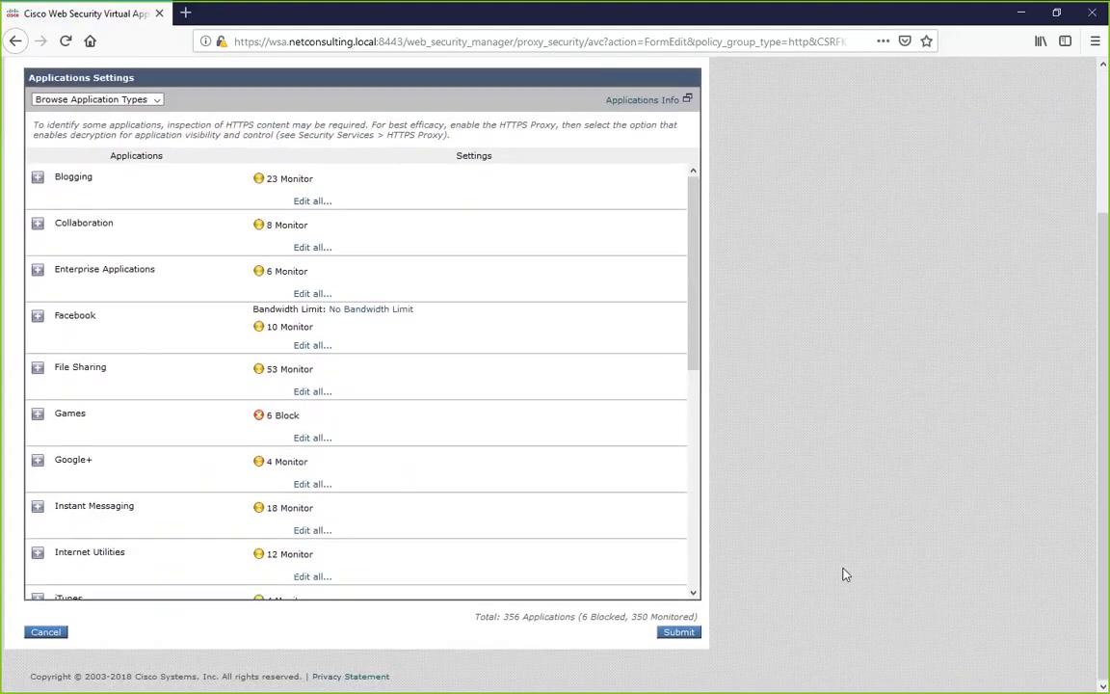
pyautogui.click(59, 633)
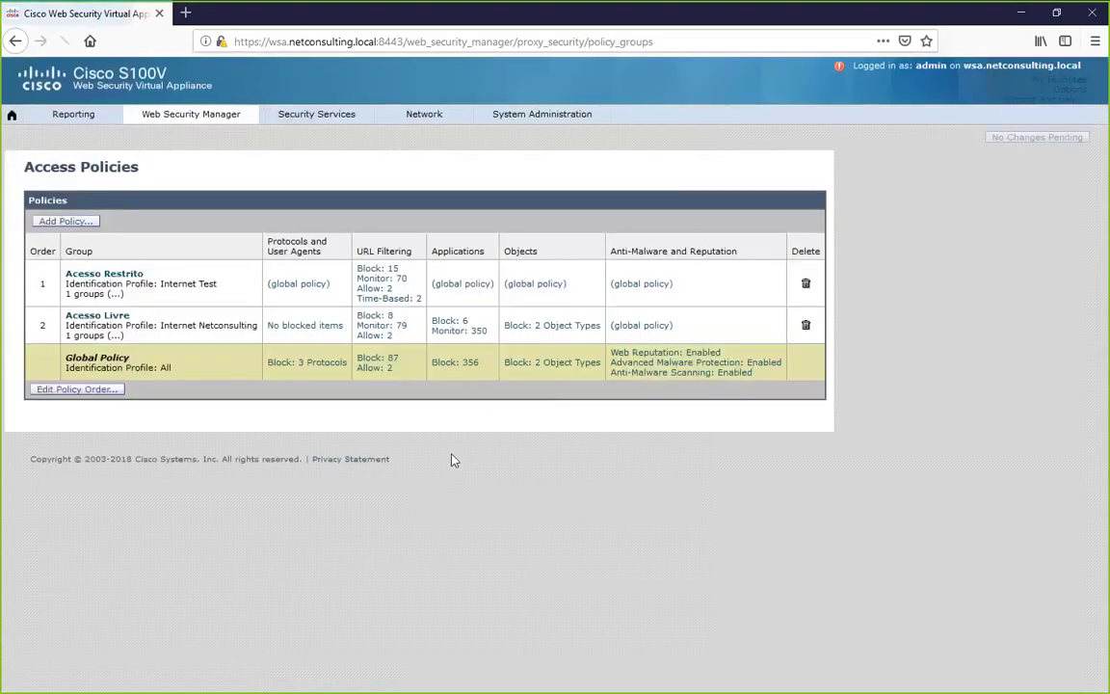
# - Open the object blocking settings of the Acesso Livre policy and examine its size limits, inspectable archives, executable code and custom MIME types
pyautogui.click(542, 328)
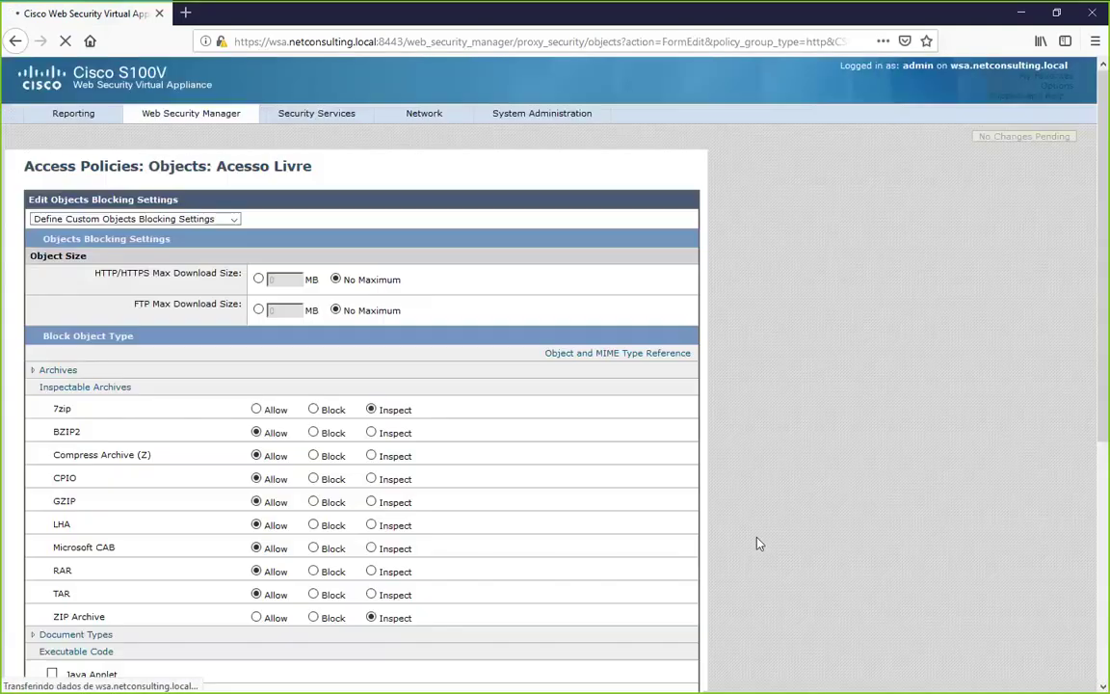
pyautogui.scroll(-3, 920, 513)
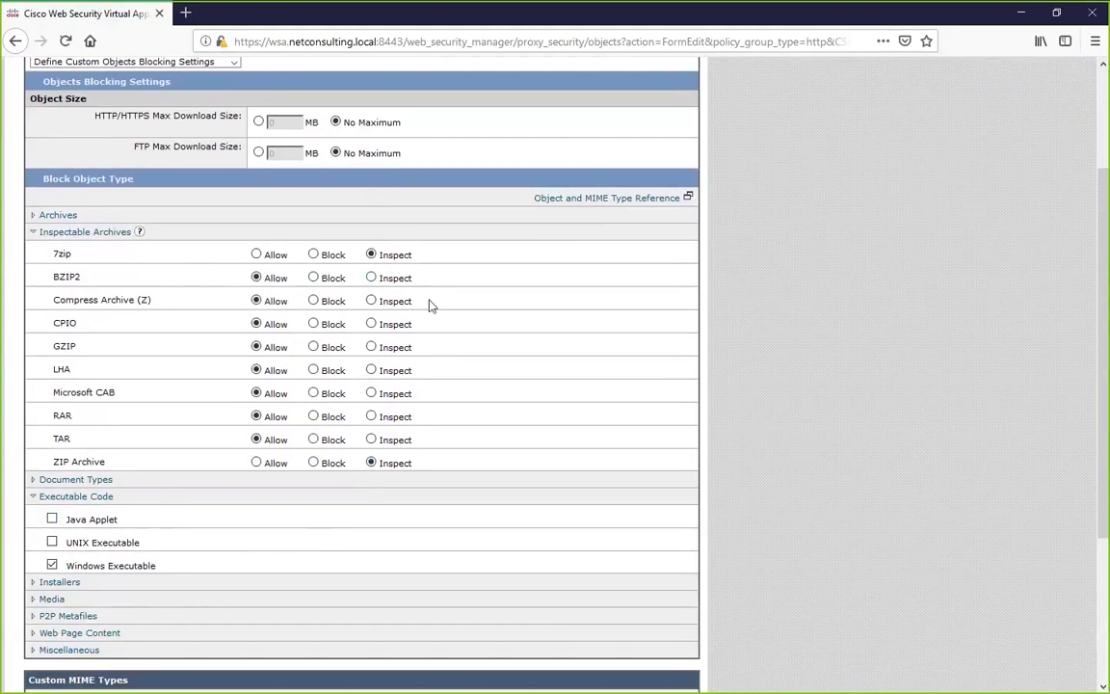
pyautogui.scroll(2, 453, 344)
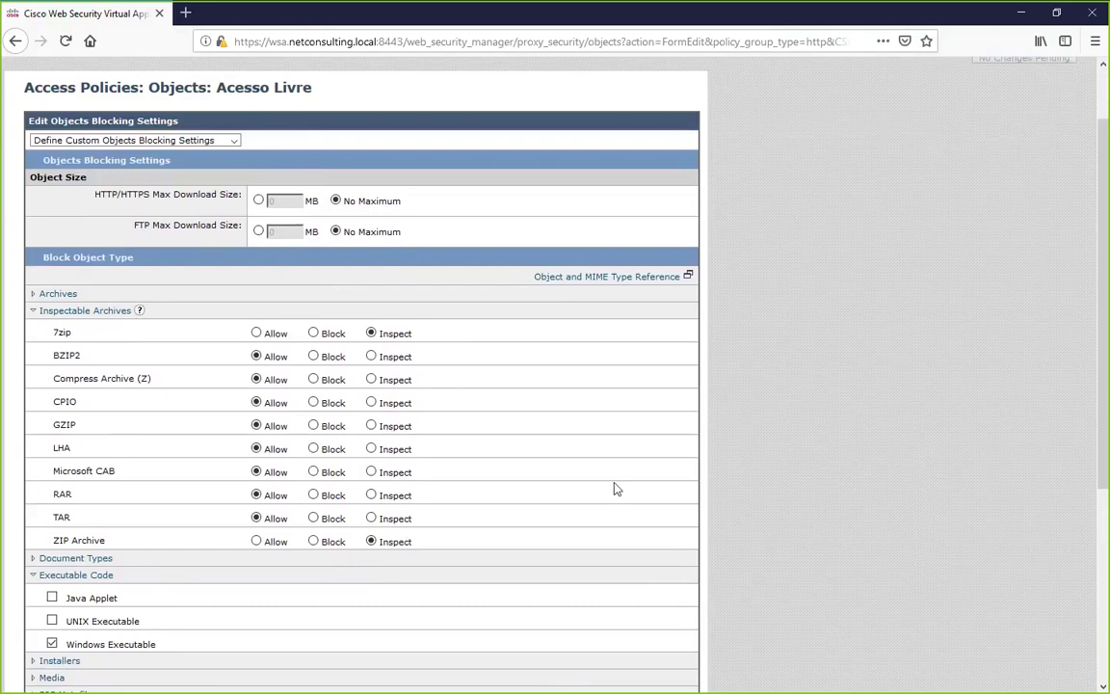
pyautogui.scroll(-5, 617, 487)
pyautogui.scroll(-1, 690, 510)
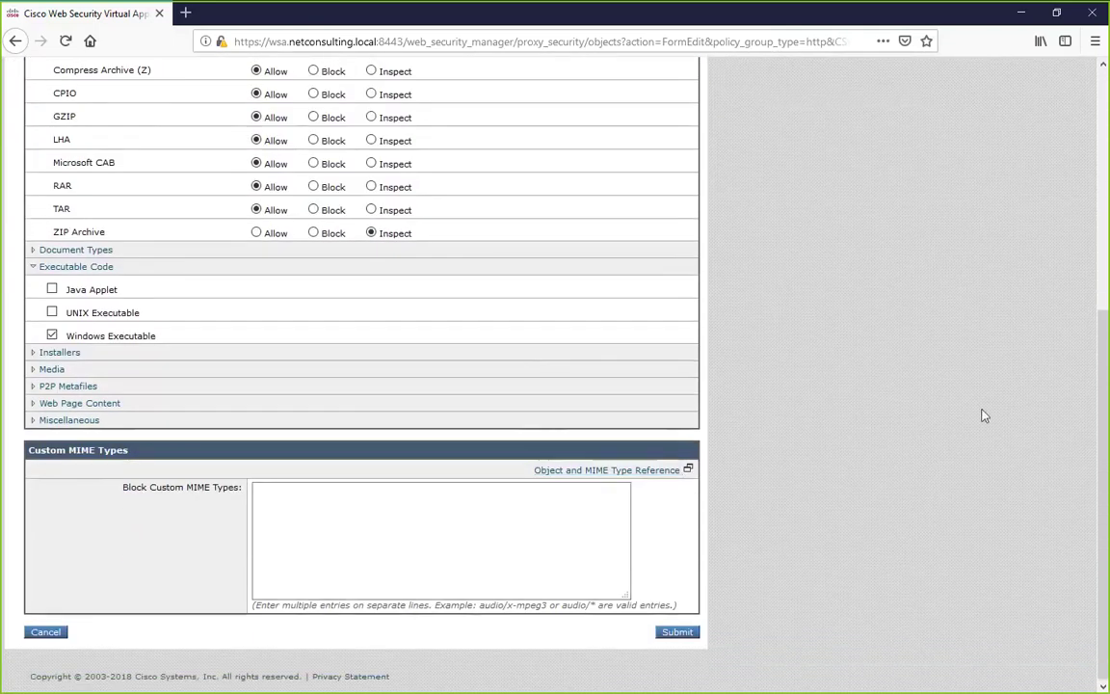
# - Check the object type settings of the Acesso Livre policy once more and leave them without saving
pyautogui.scroll(3, 860, 431)
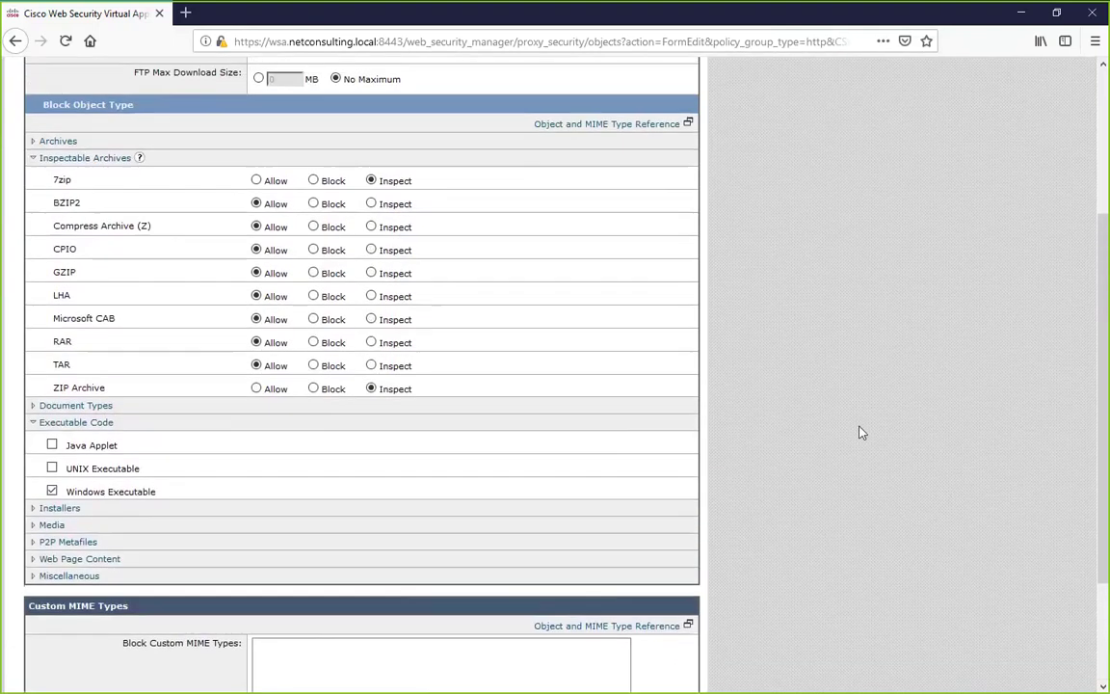
pyautogui.scroll(-3, 713, 482)
pyautogui.click(44, 634)
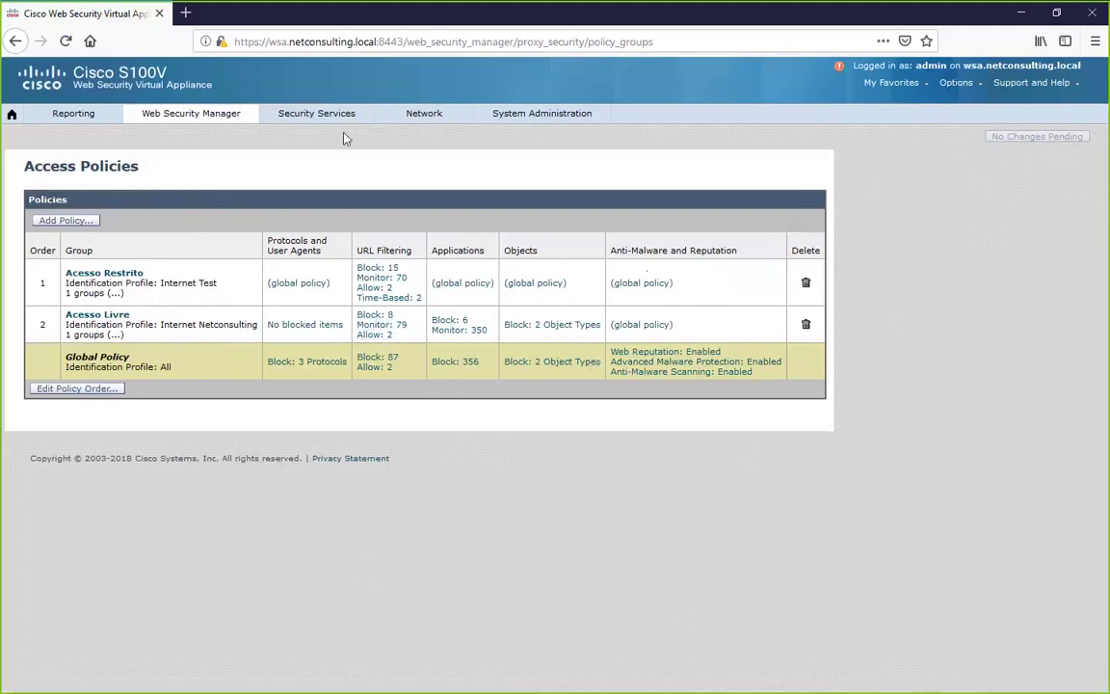
# - Open the Acceptable Use Controls and examine the Inspectable Archives settings for maximum encapsulated archive extractions and uninspectable archives
pyautogui.moveTo(313, 115)
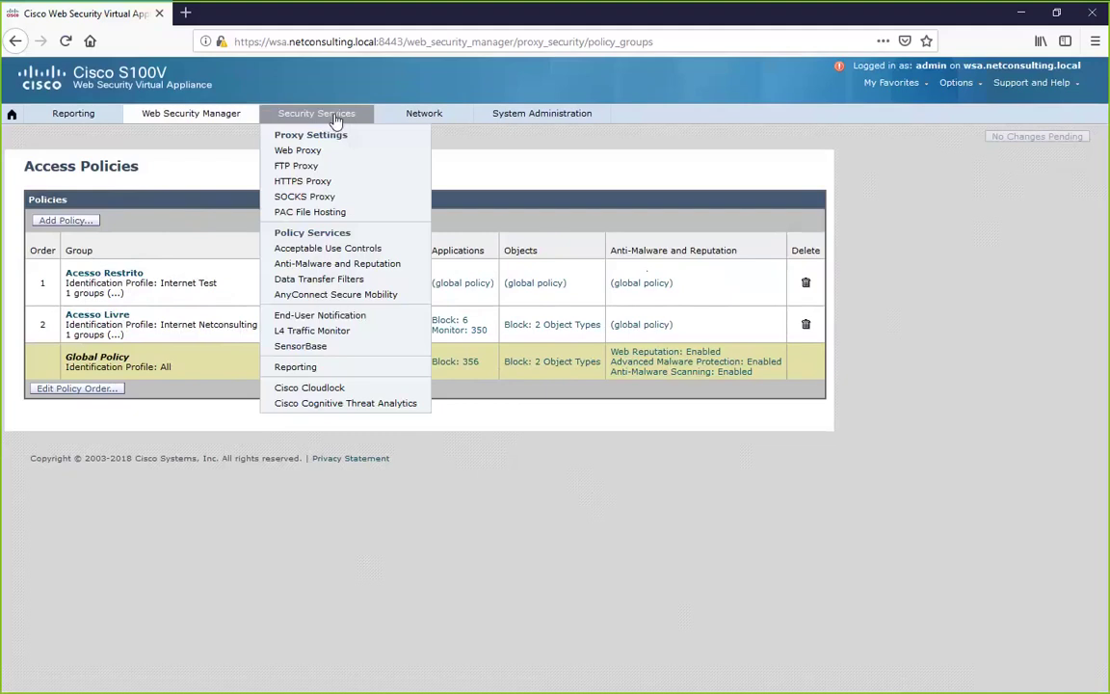
pyautogui.click(345, 251)
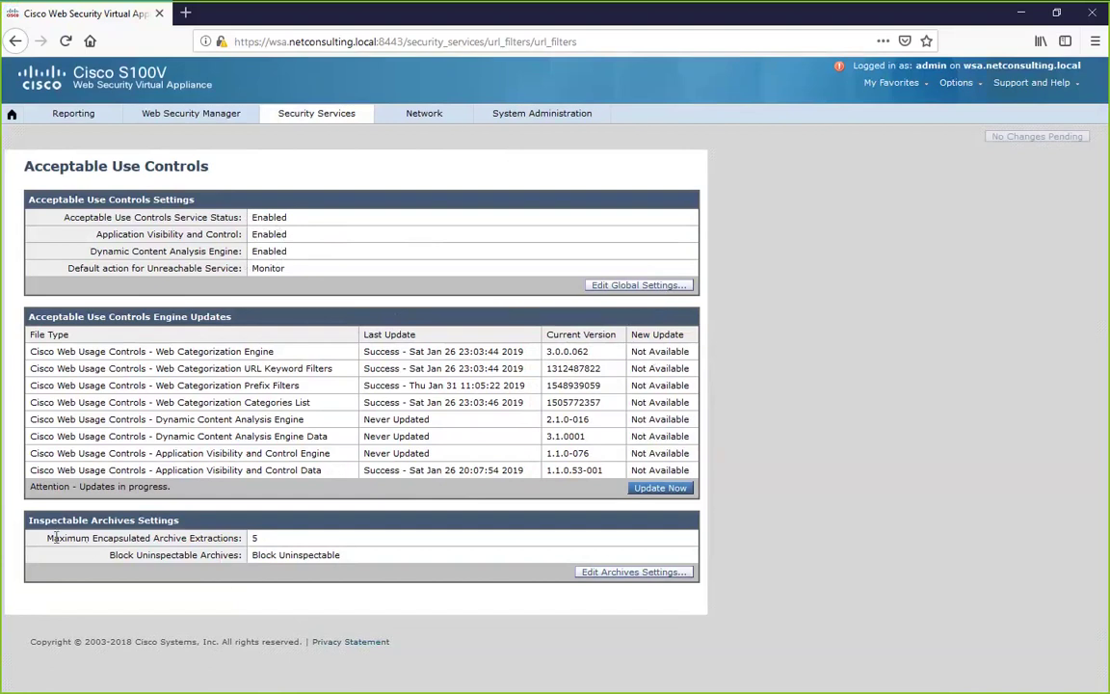
pyautogui.moveTo(38, 520); pyautogui.dragTo(88, 520)
pyautogui.moveTo(208, 529); pyautogui.dragTo(230, 537)
pyautogui.click(288, 542)
pyautogui.moveTo(67, 540); pyautogui.dragTo(254, 538)
pyautogui.click(258, 540)
pyautogui.moveTo(155, 539); pyautogui.dragTo(277, 547)
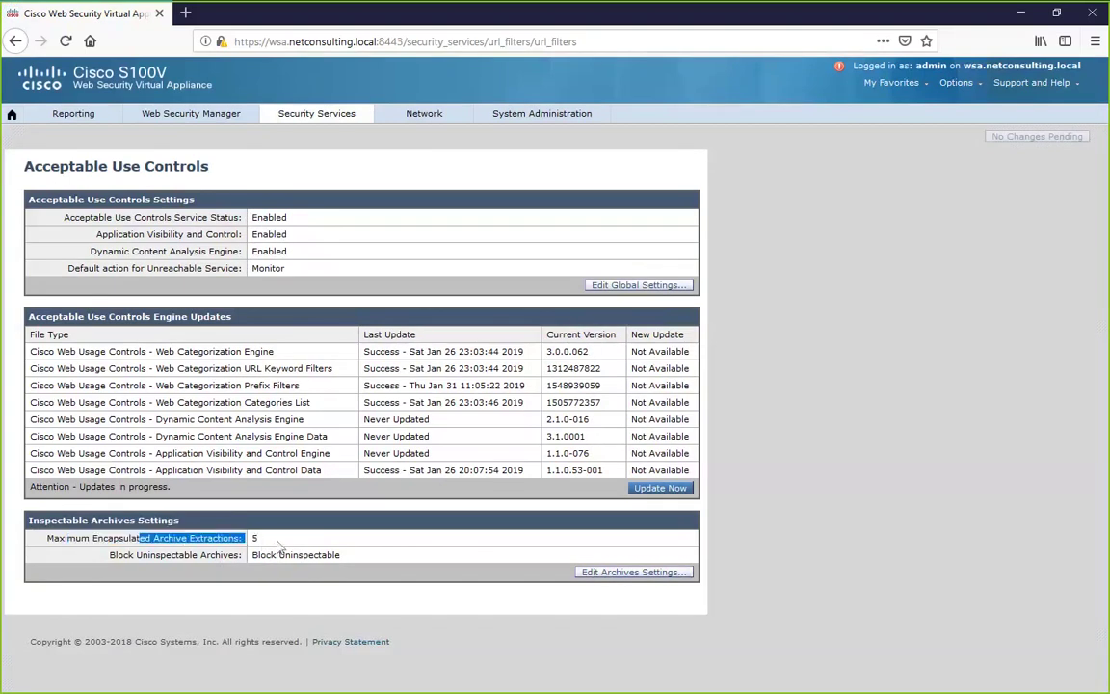
pyautogui.click(252, 547)
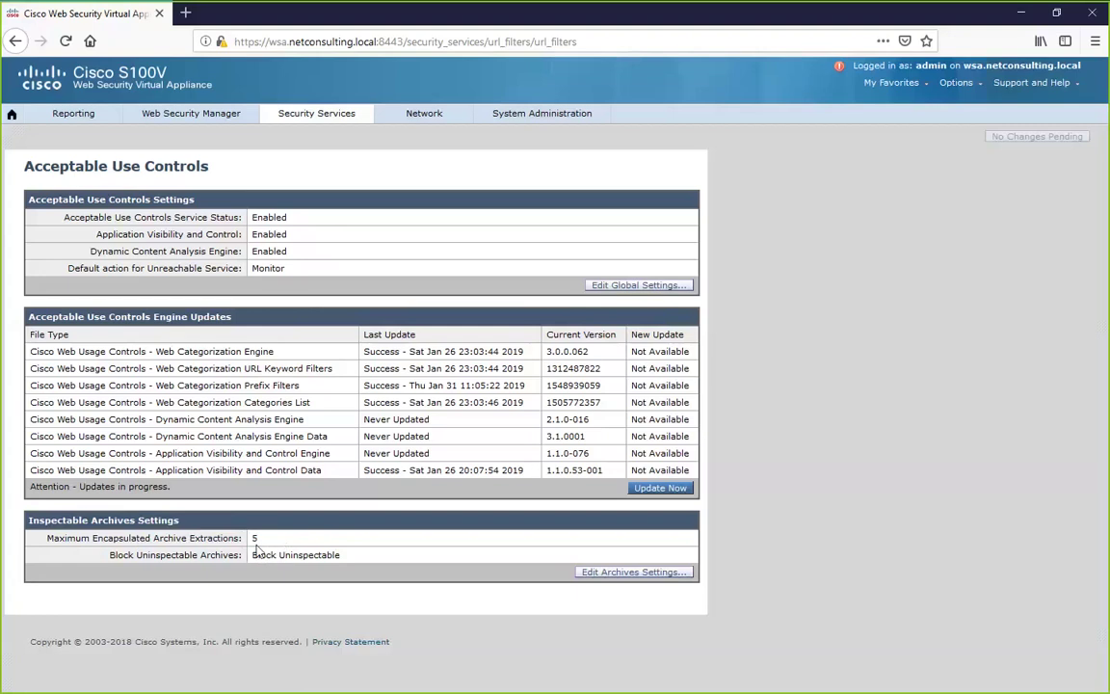
pyautogui.moveTo(242, 538); pyautogui.dragTo(272, 546)
pyautogui.doubleClick(254, 539)
pyautogui.tripleClick(354, 561)
pyautogui.click(360, 559)
# - Open the End-User Notification settings and examine the notification language and custom logo image under HTTP General Settings
pyautogui.moveTo(278, 114)
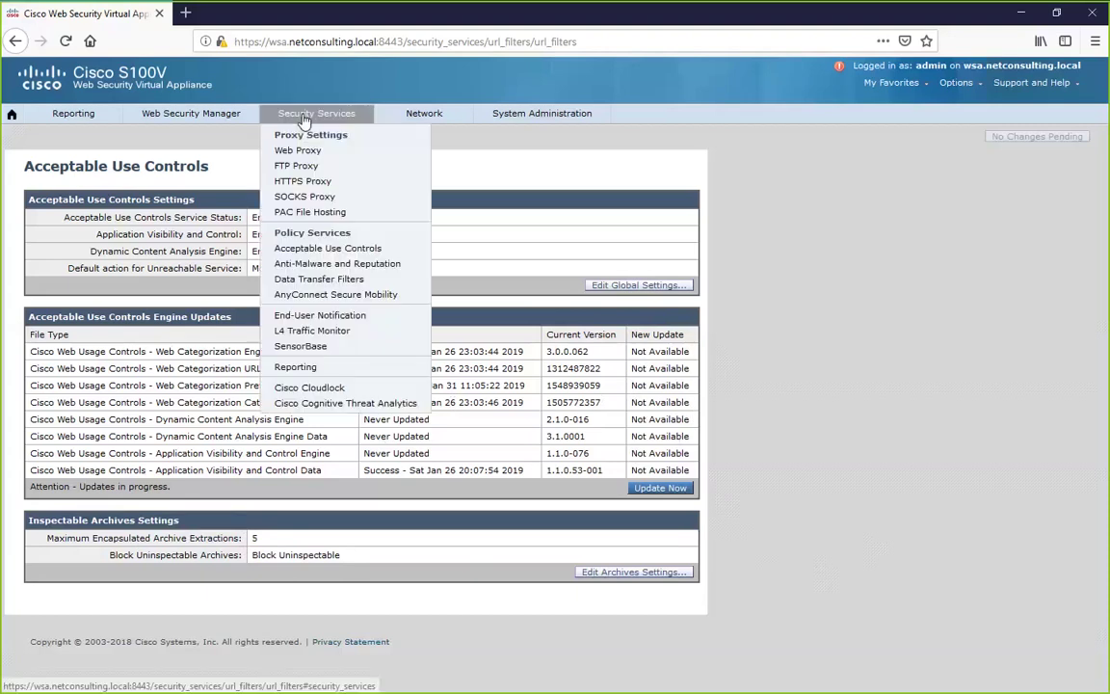
pyautogui.click(358, 319)
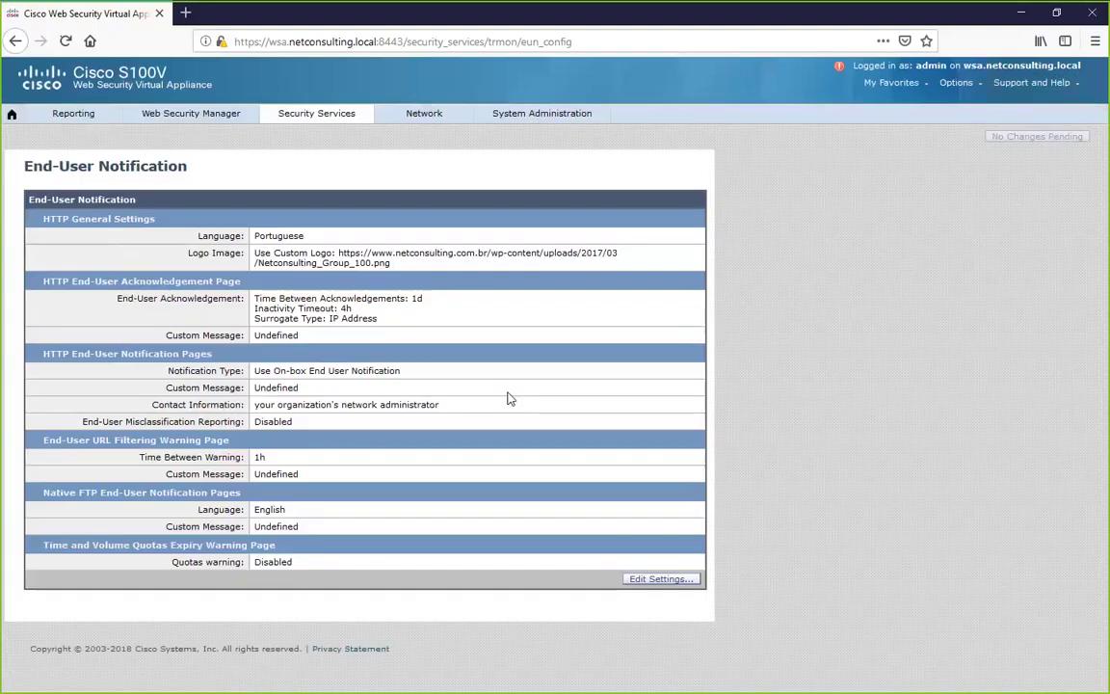
pyautogui.doubleClick(260, 236)
pyautogui.click(287, 253)
pyautogui.moveTo(275, 256); pyautogui.dragTo(366, 264)
pyautogui.click(366, 262)
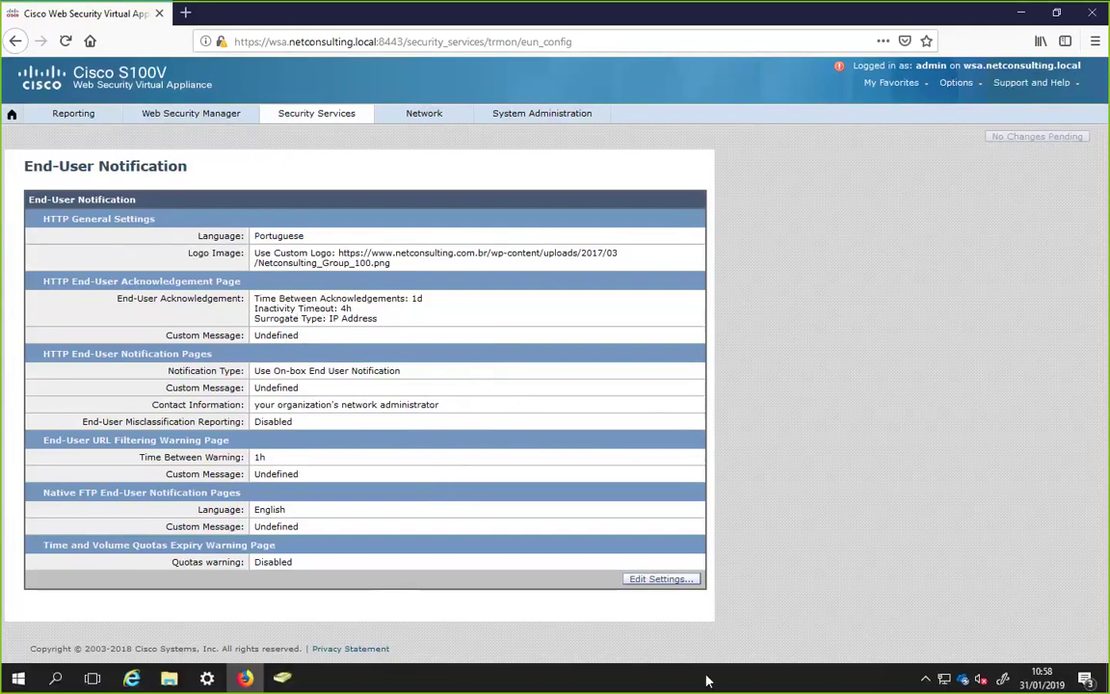
# - Open the L4 Traffic Monitor security service and examine the update status of its anti-malware rules
pyautogui.click(320, 118)
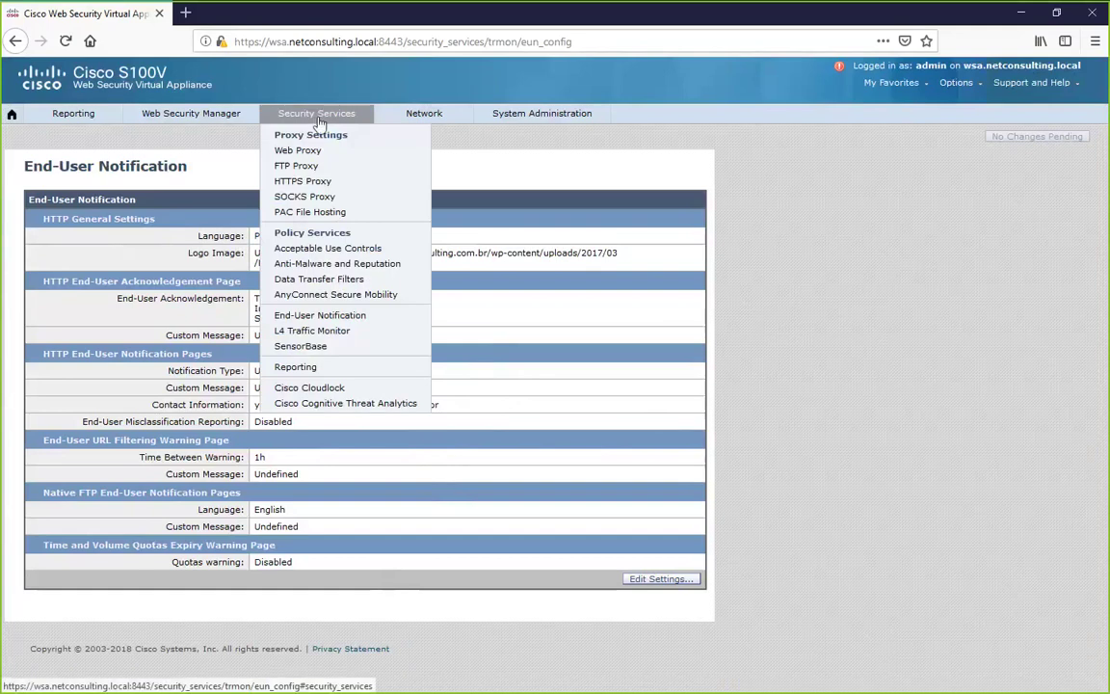
pyautogui.click(311, 330)
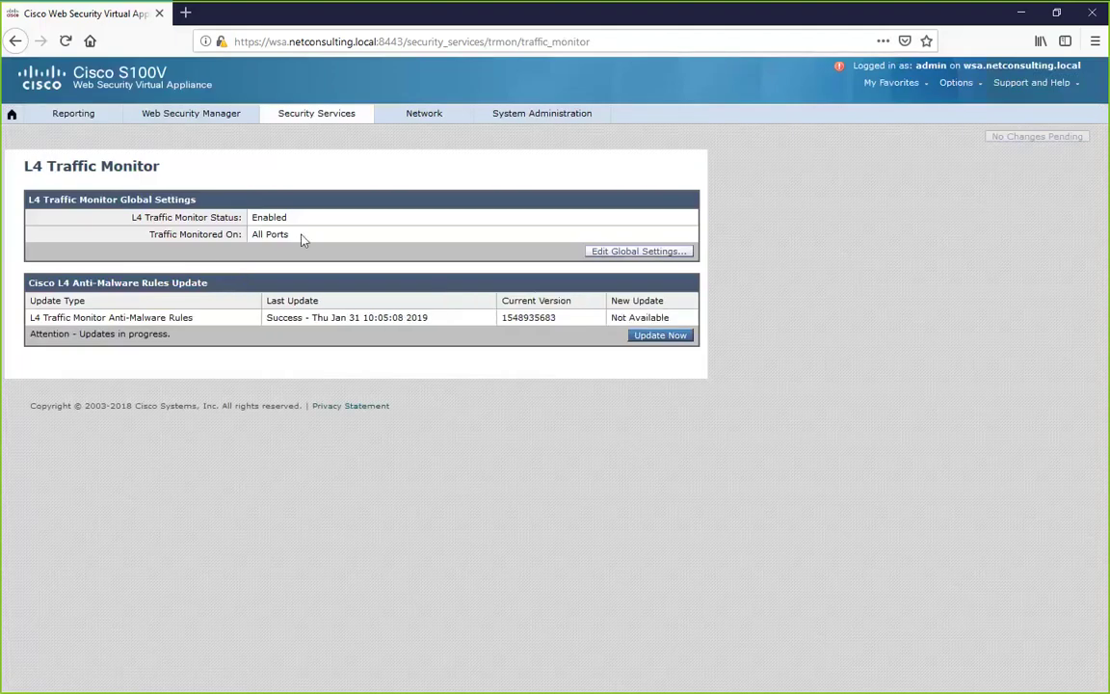
pyautogui.moveTo(60, 317); pyautogui.dragTo(208, 324)
pyautogui.moveTo(424, 323); pyautogui.dragTo(459, 333)
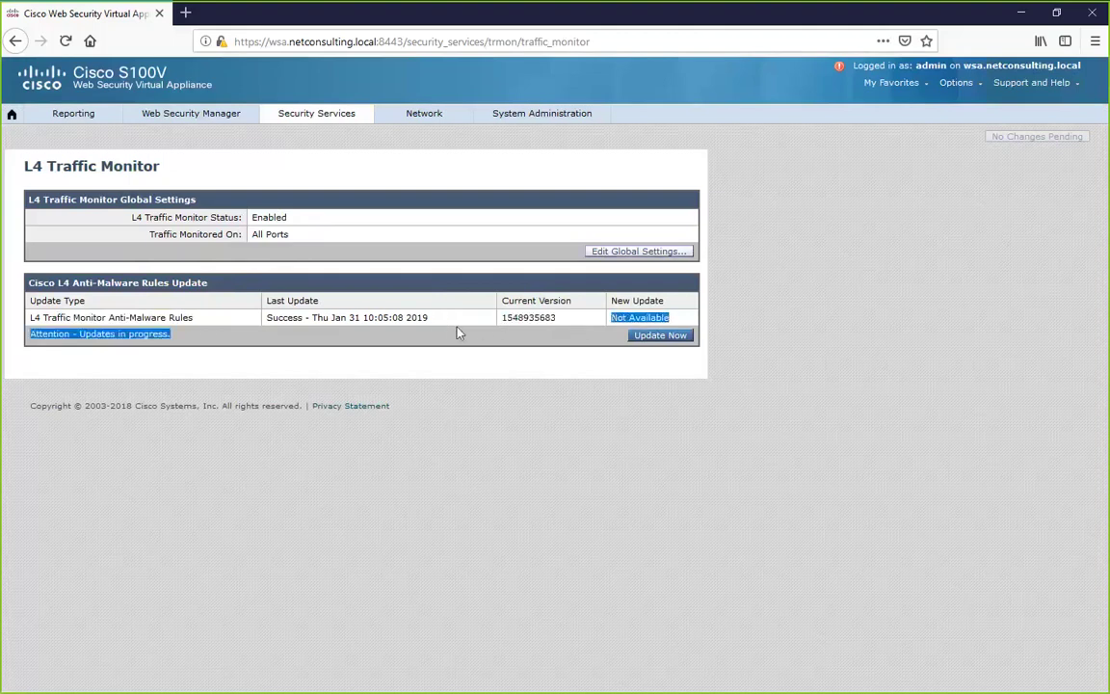
pyautogui.click(374, 332)
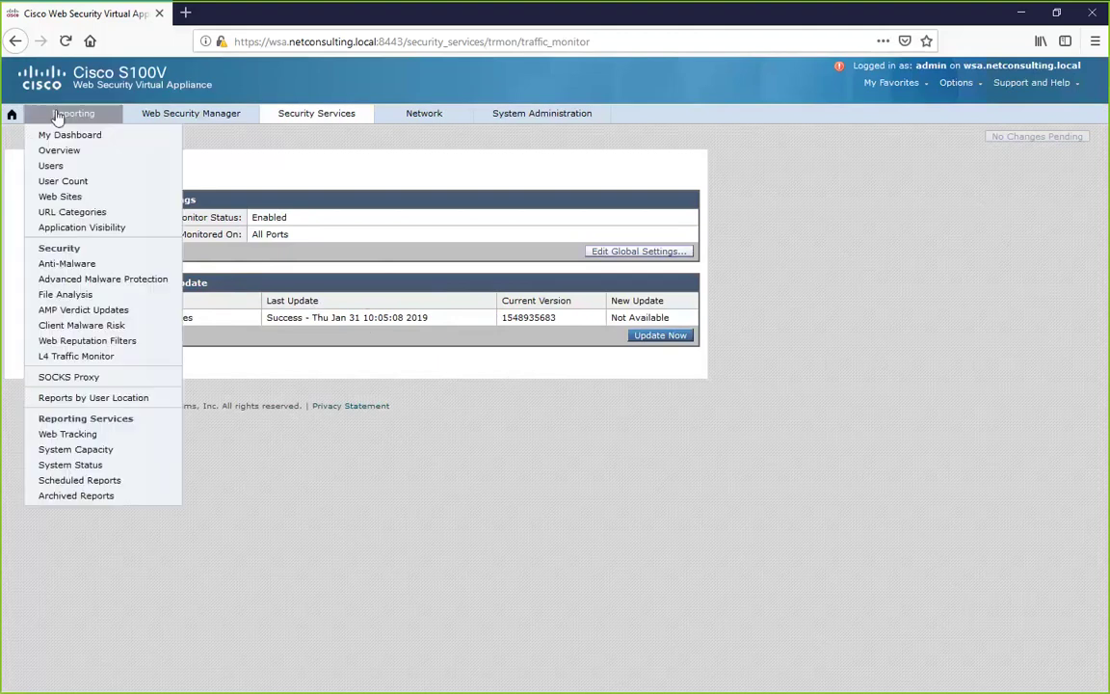
# - Return to the My Dashboard report page and look over its system overview and web proxy activity modules
pyautogui.click(11, 115)
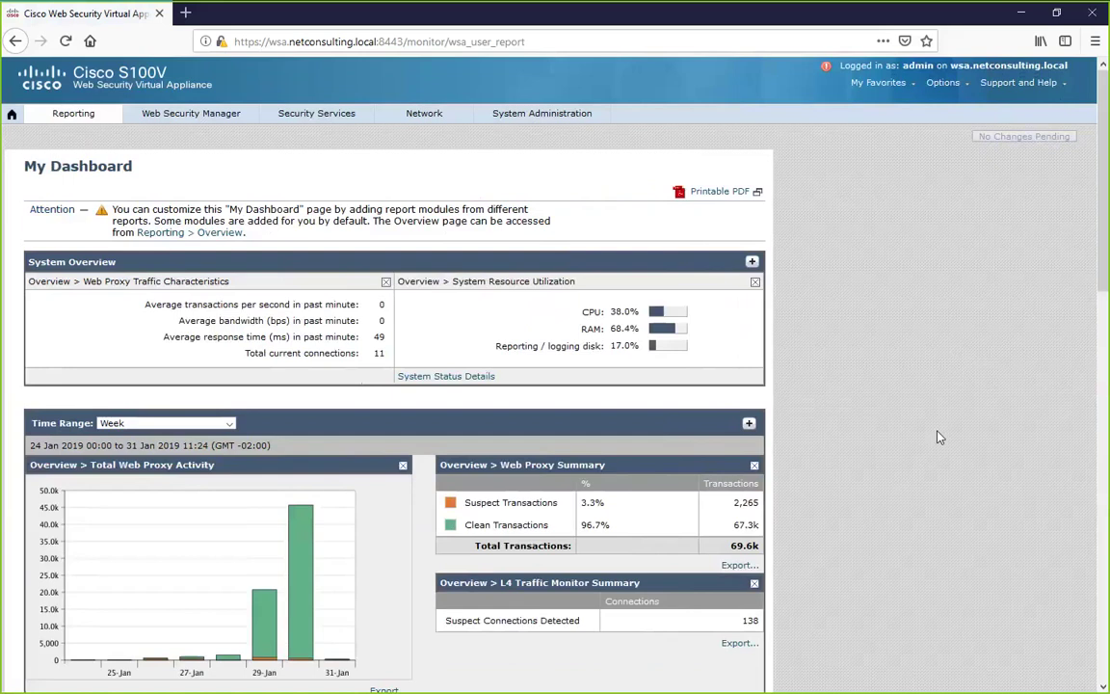
pyautogui.scroll(-3, 940, 436)
pyautogui.scroll(3, 939, 437)
pyautogui.moveTo(643, 19)
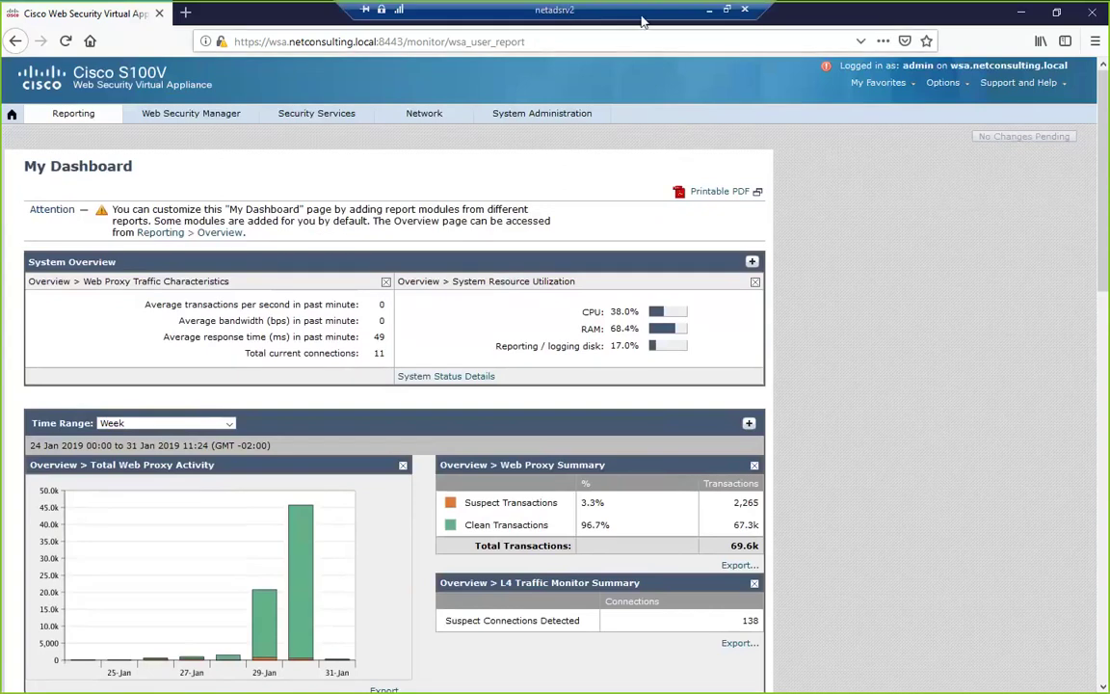